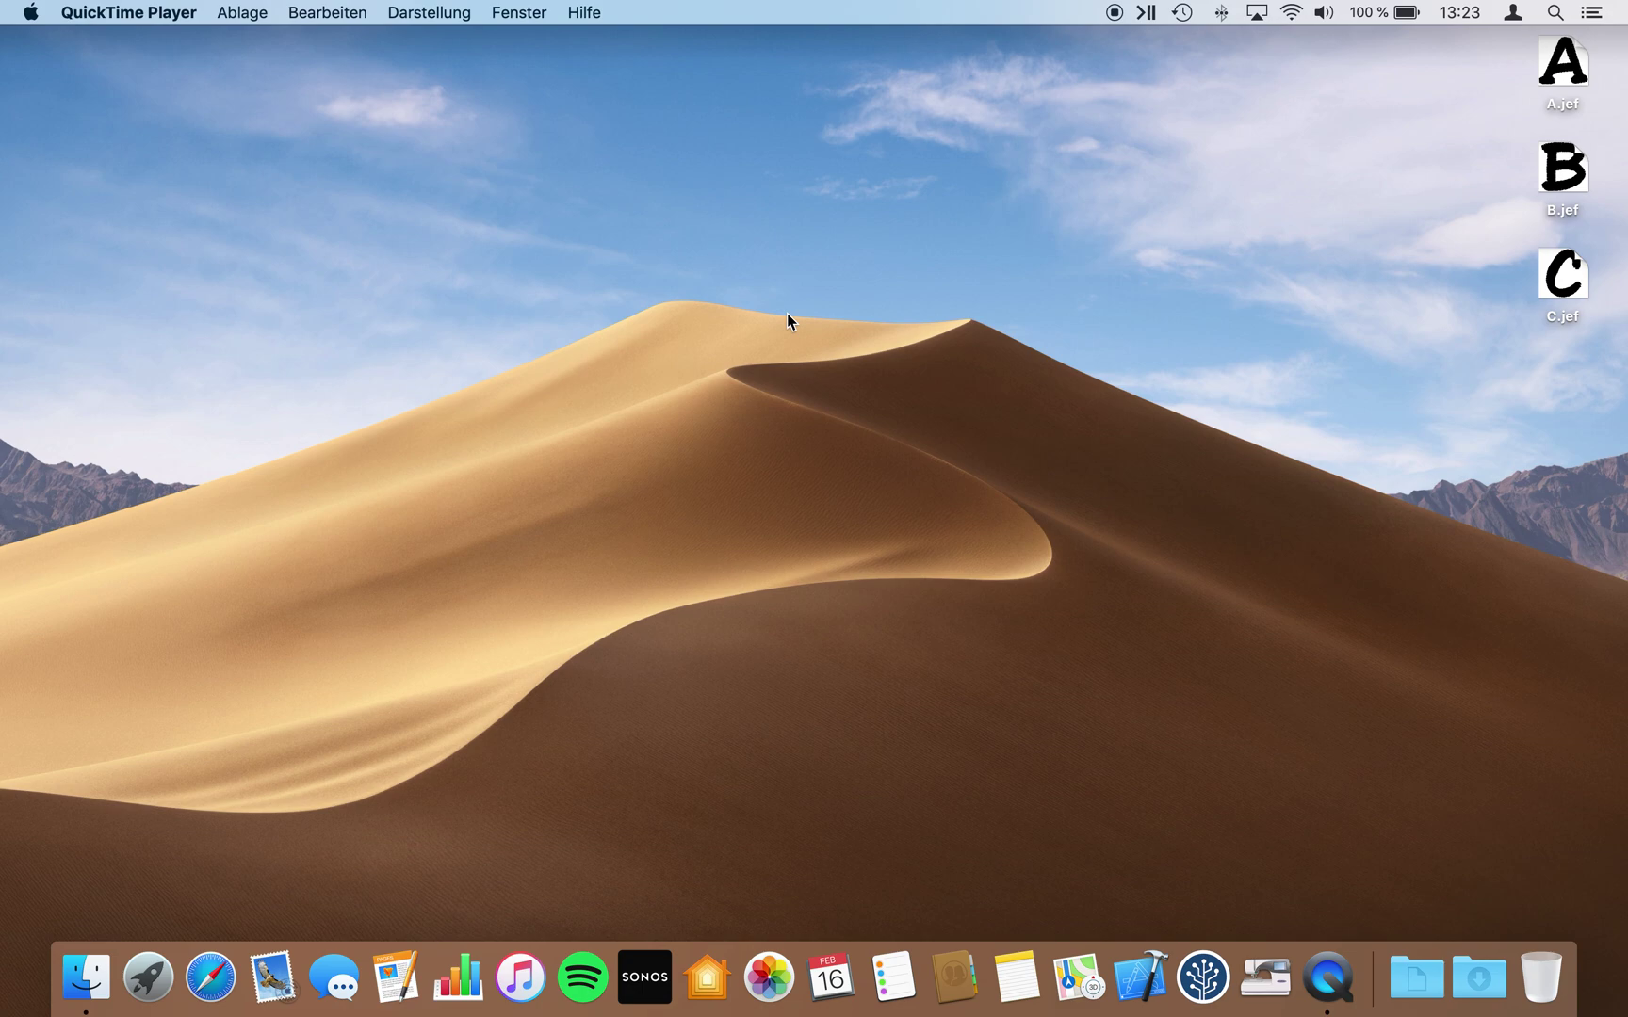
- Launch StitchBuddy and create a new empty Untitled design with File > New
left_click(1260, 972)
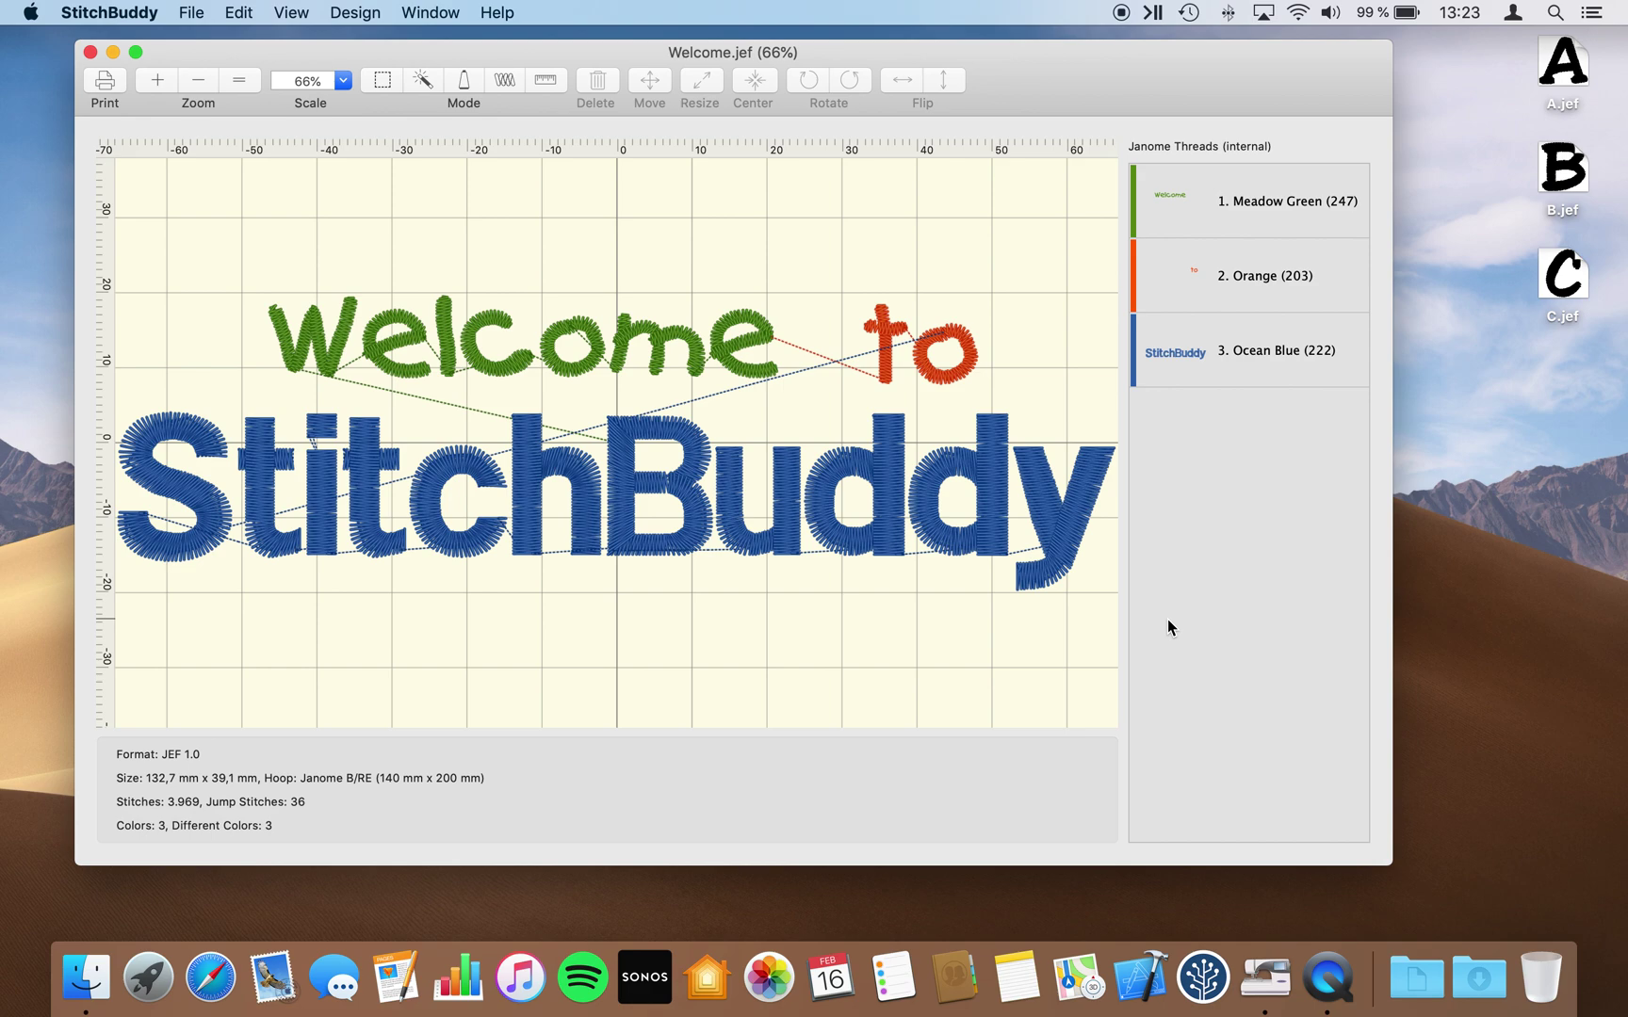
left_click(194, 15)
left_click(198, 39)
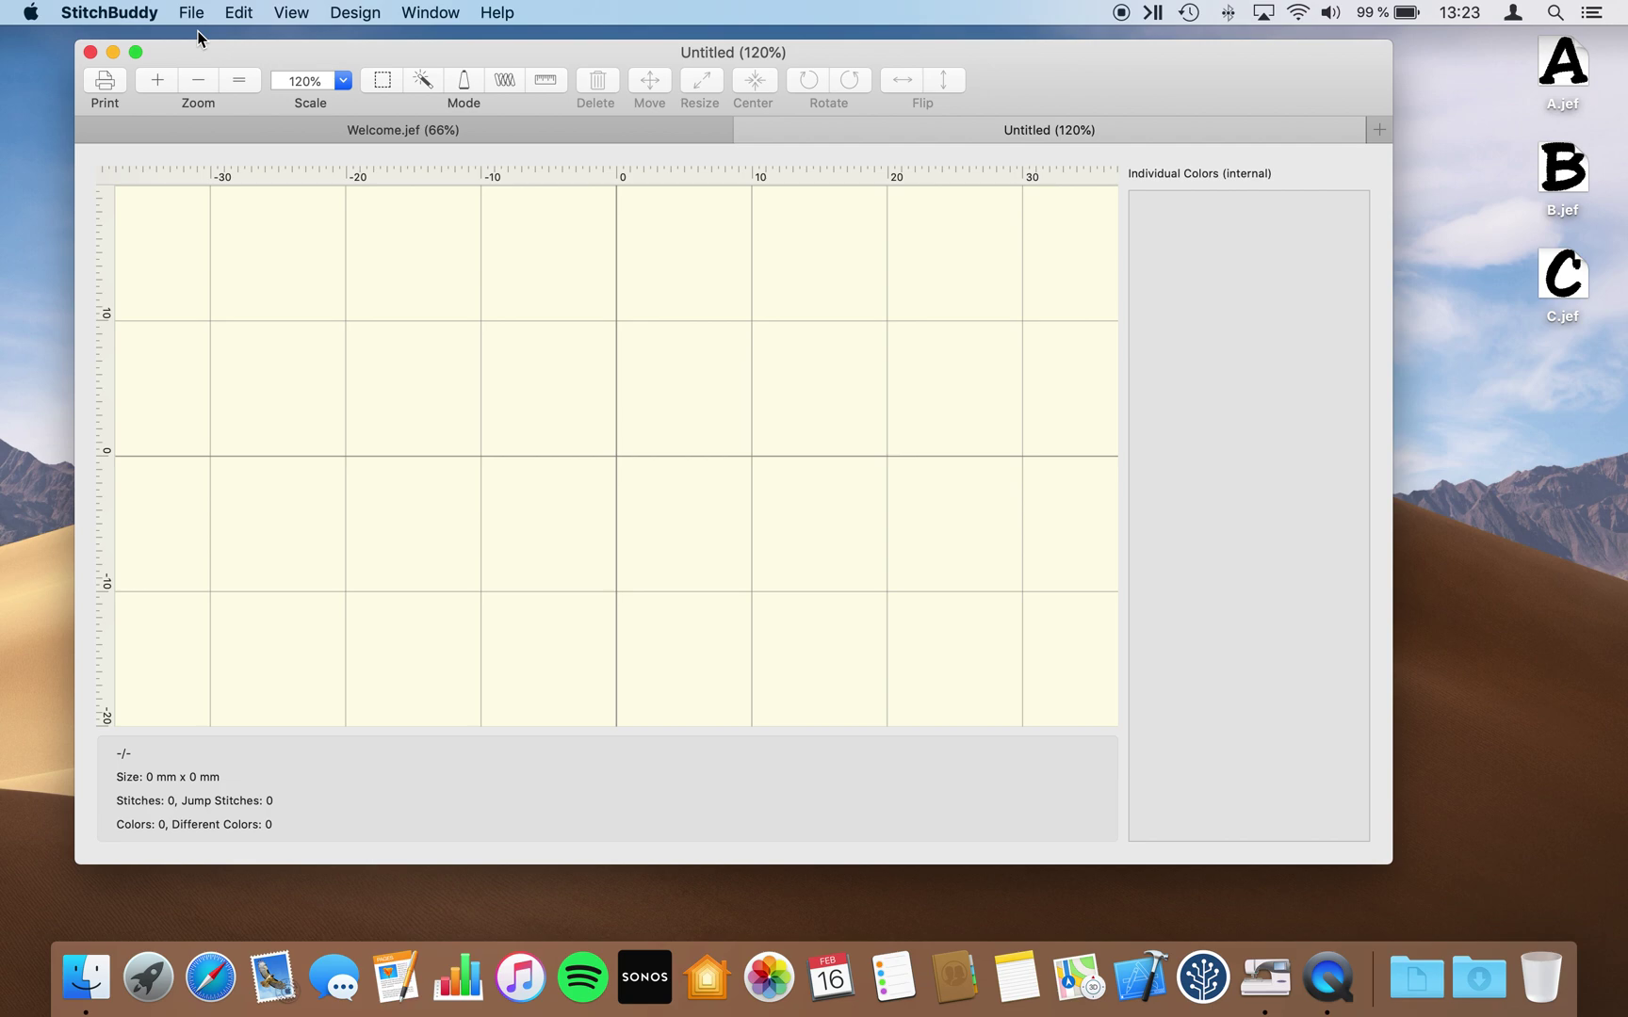
- Place the A.jef letter from the desktop on the canvas, shifted toward the left
left_click(1557, 72)
left_click_drag(1559, 75, 656, 462)
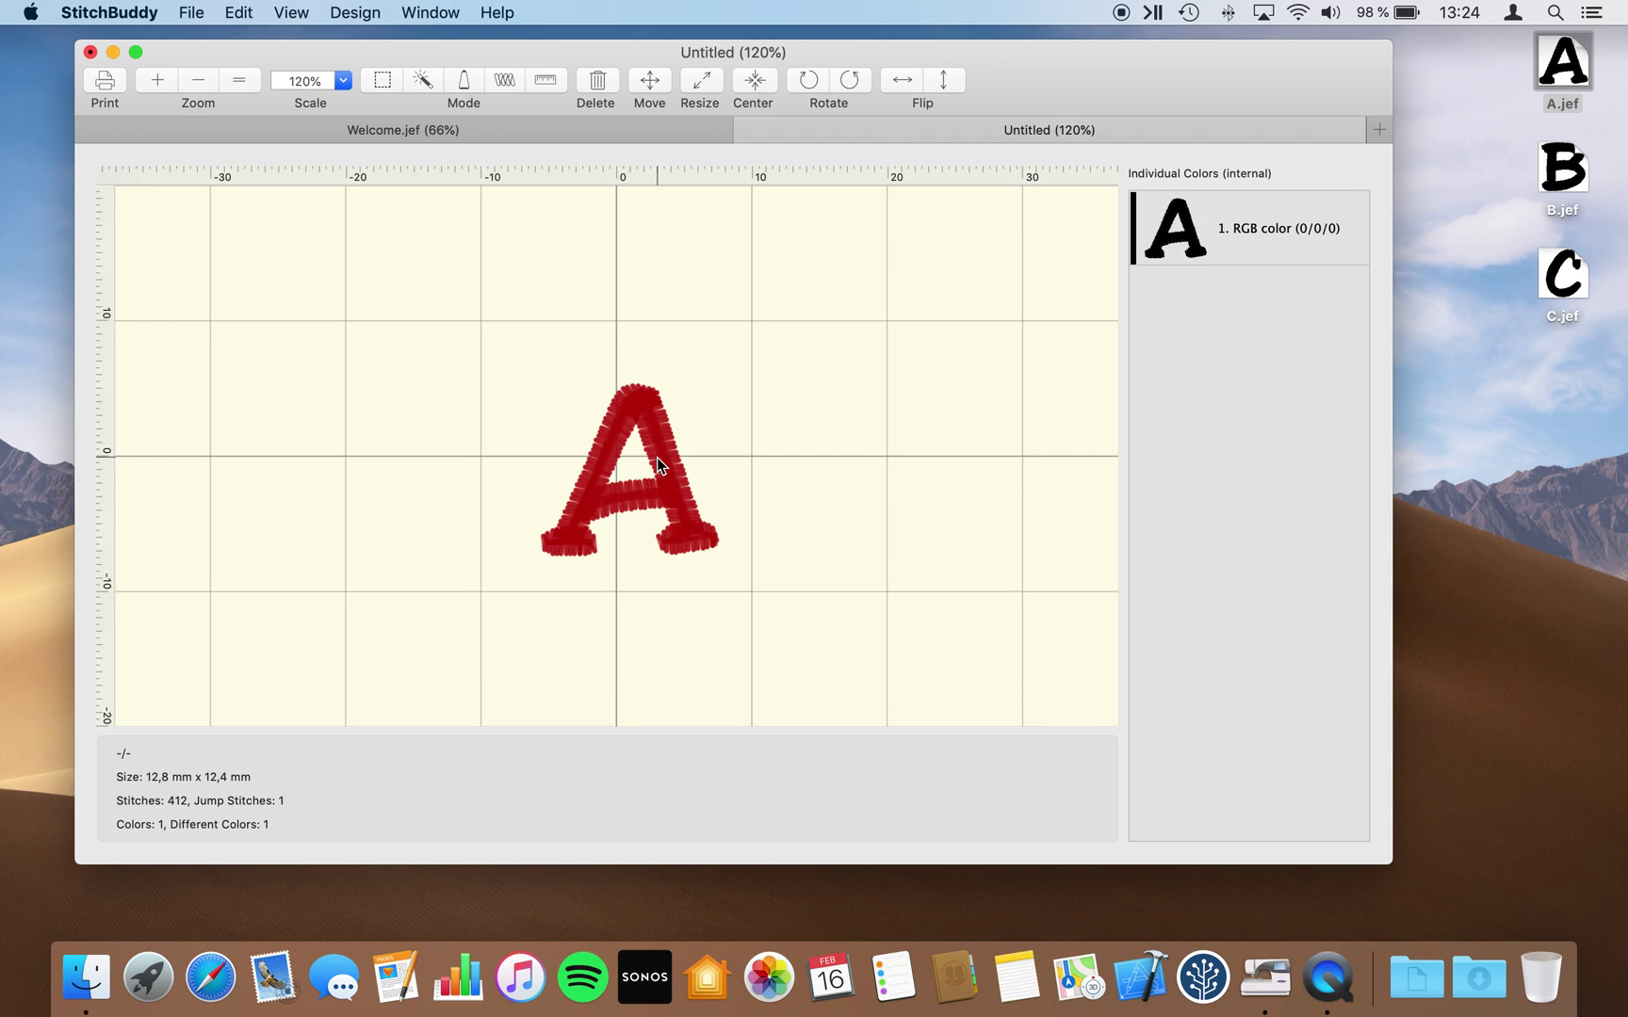
left_click_drag(670, 455, 498, 451)
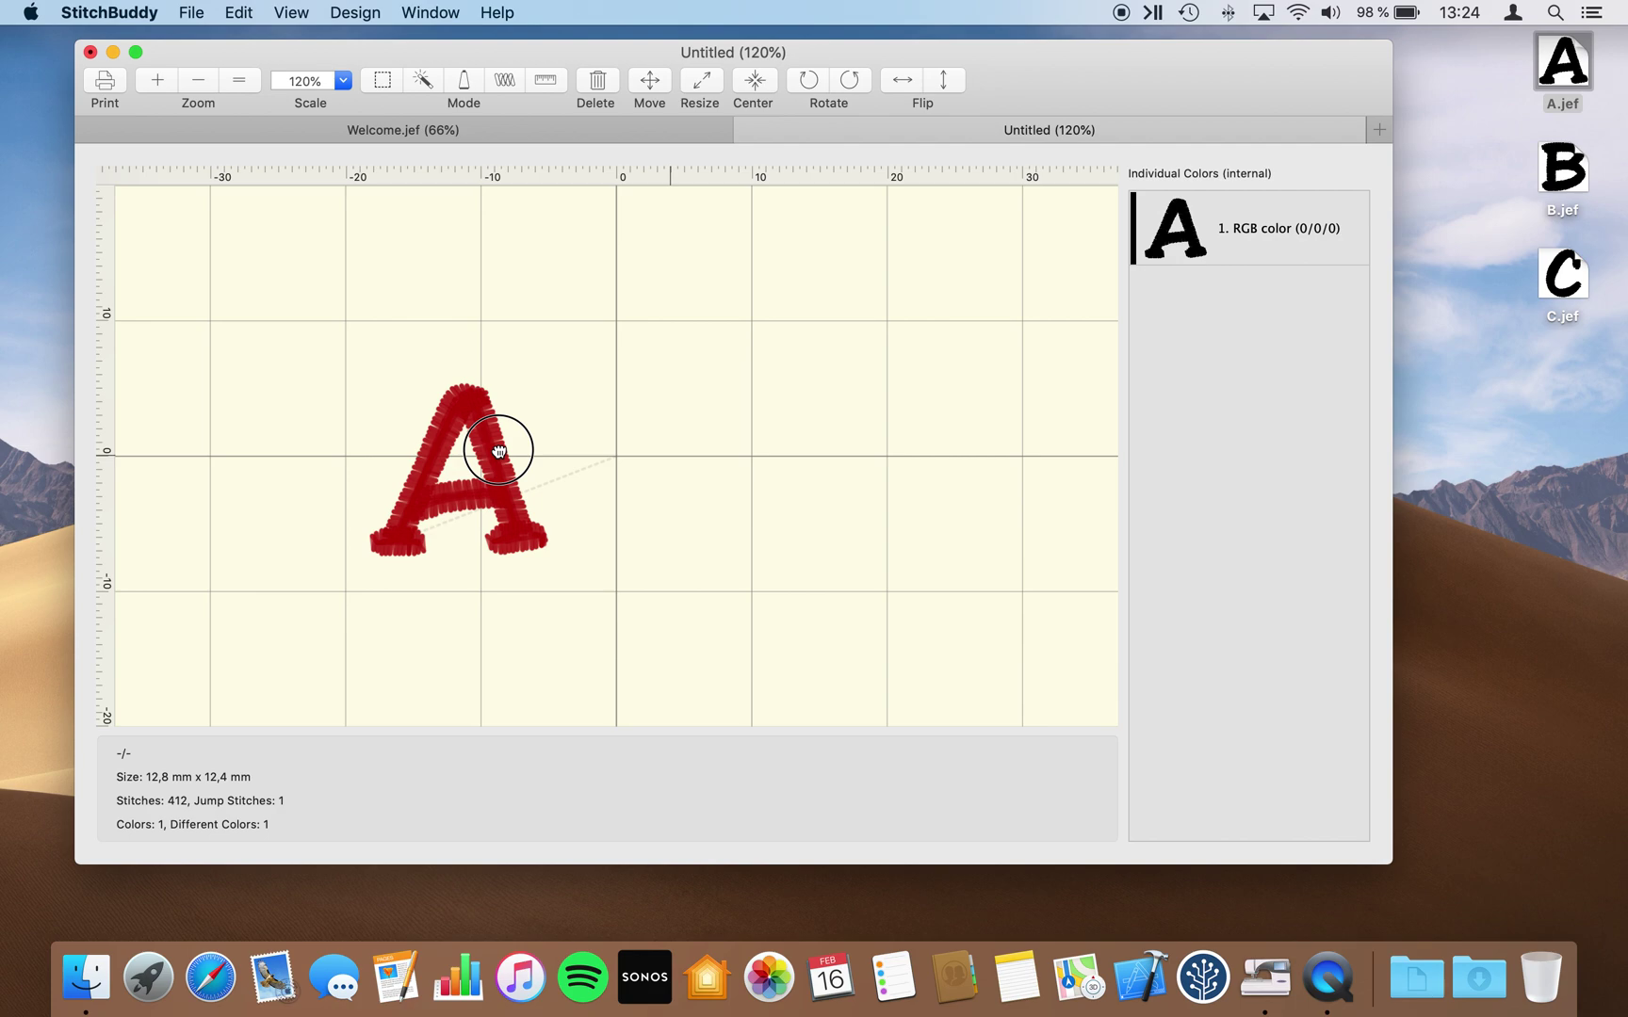
left_click_drag(498, 450, 482, 450)
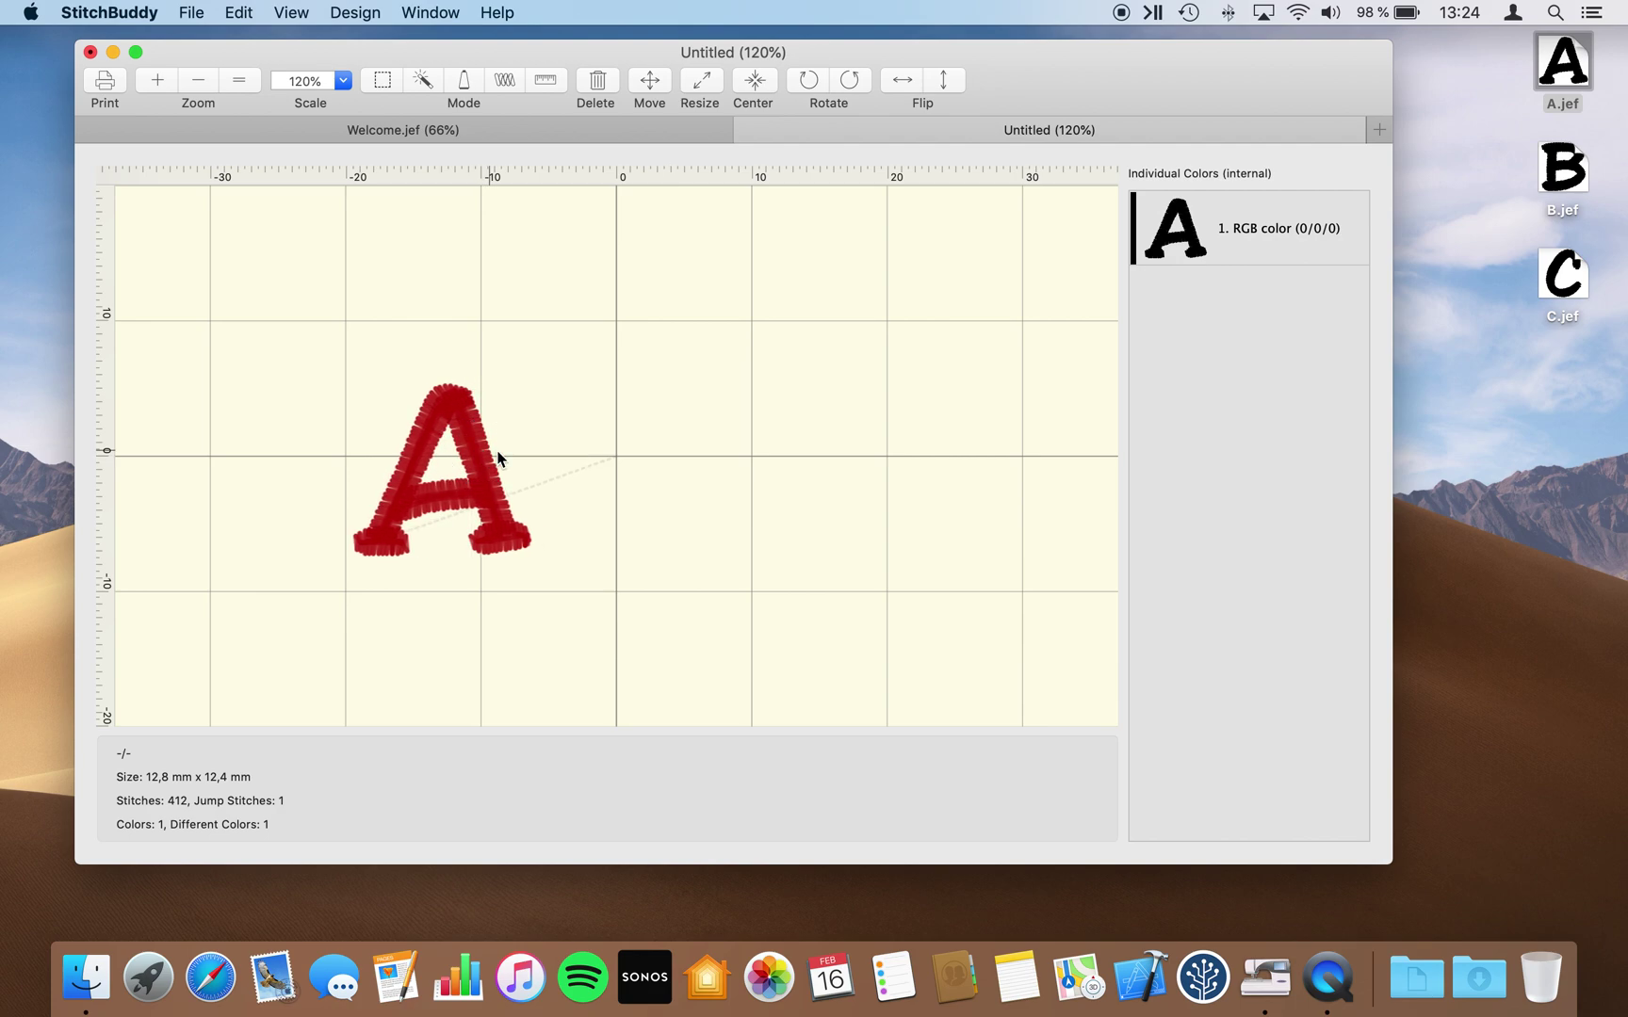
- Add B.jef and C.jef to the right of the A so the letters read ABC
left_click_drag(1552, 178, 645, 468)
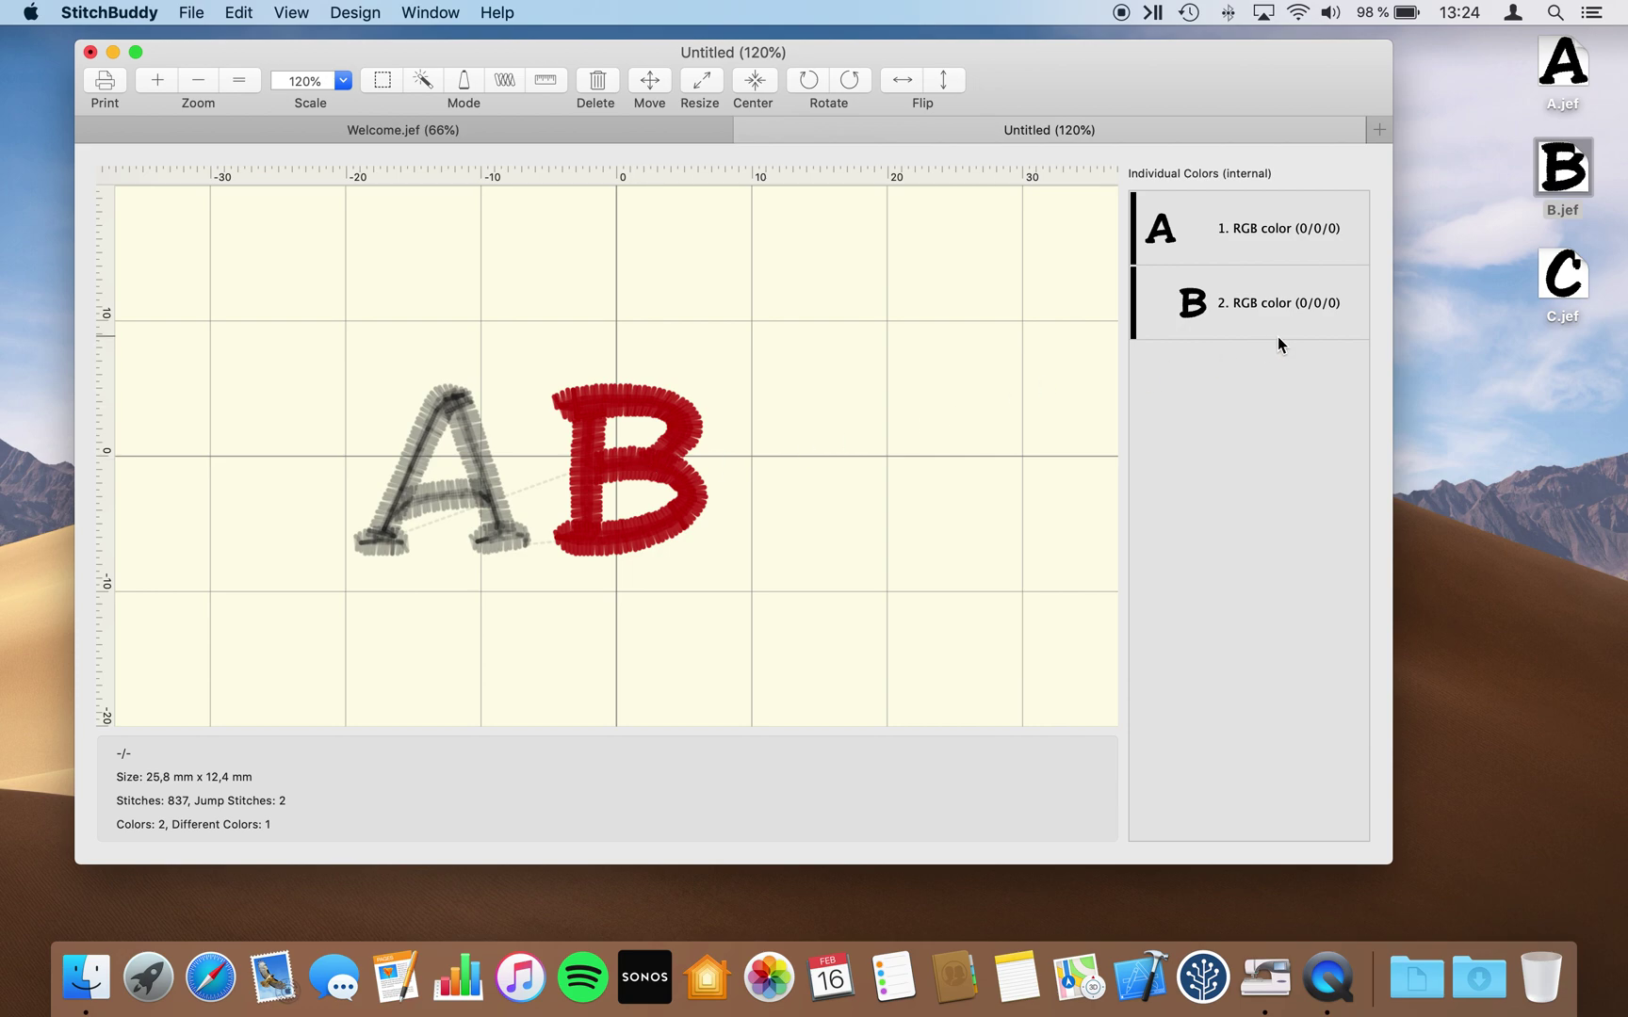
left_click(1568, 279)
left_click_drag(1569, 280, 833, 461)
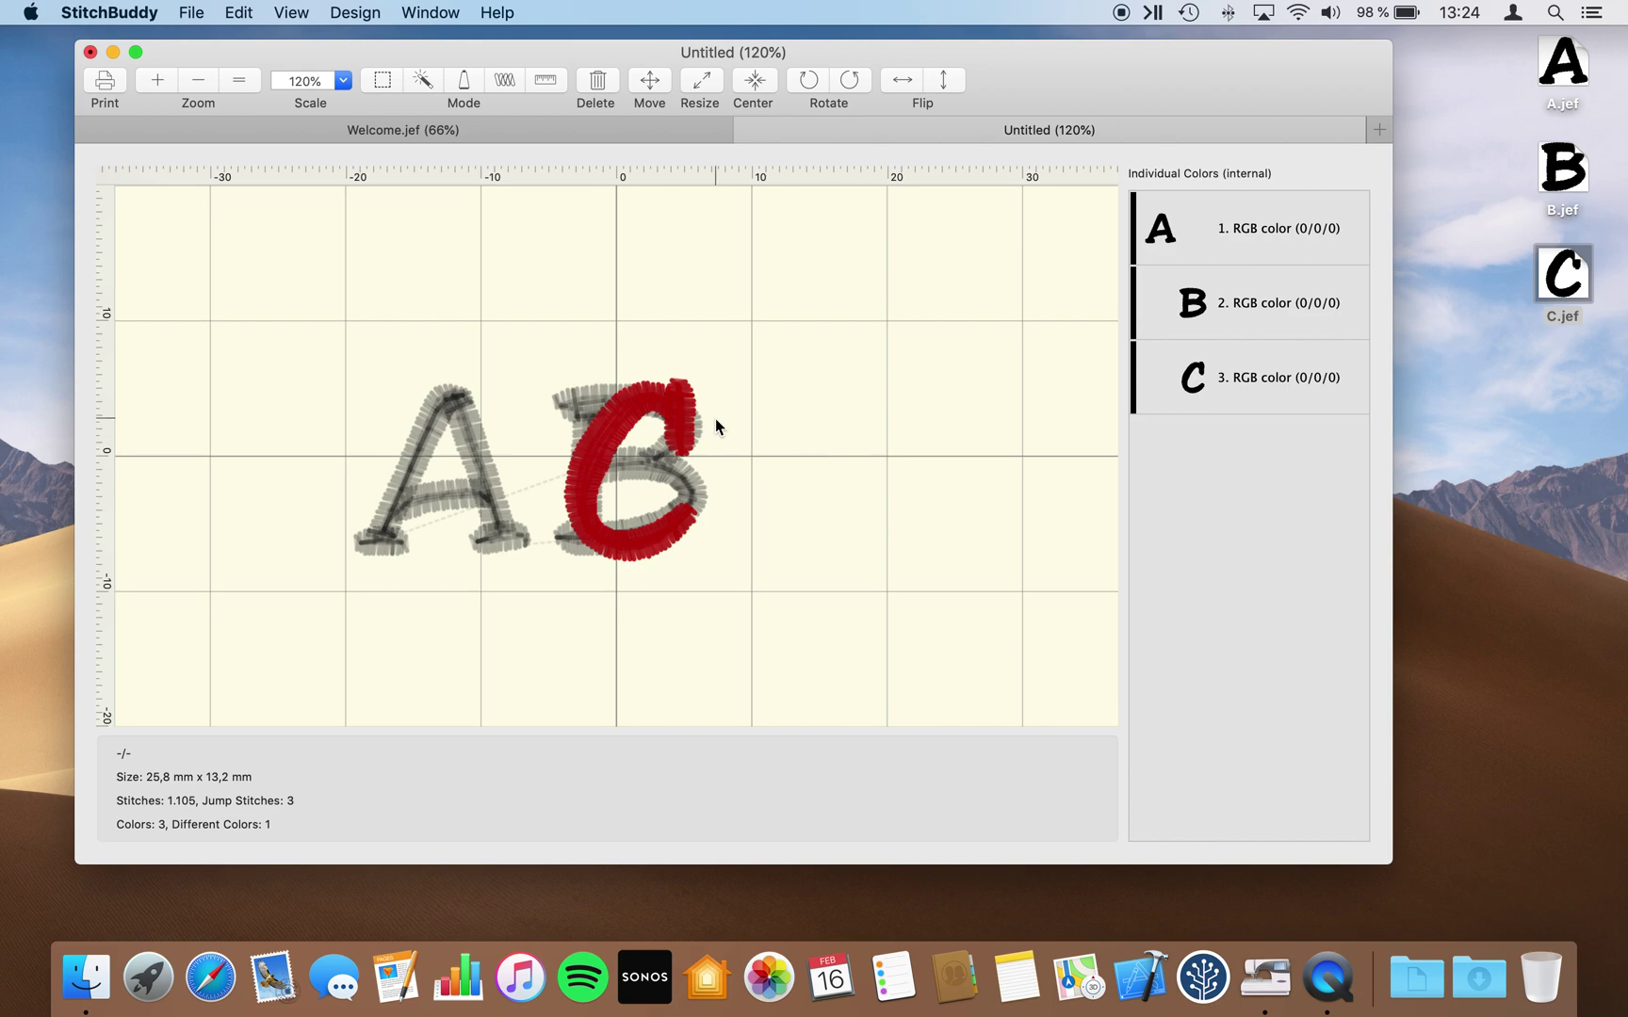
left_click_drag(678, 407, 835, 410)
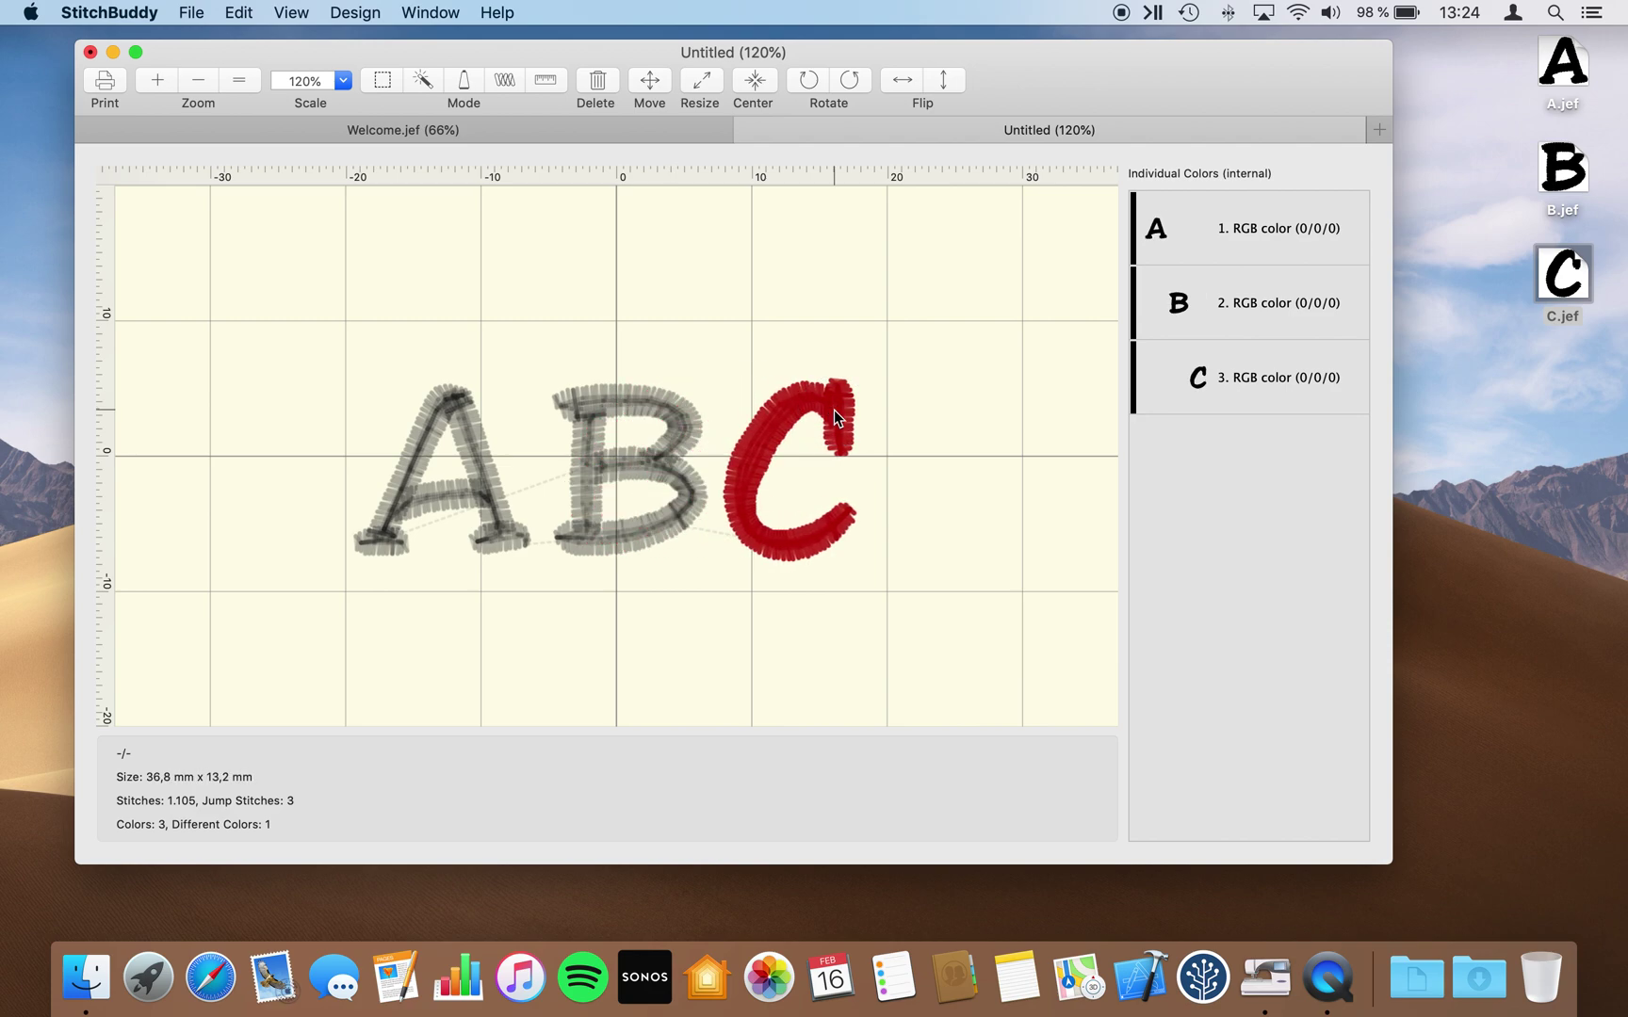
- Deselect the C letter and centre the whole ABC design with Design > Center
left_click(999, 364)
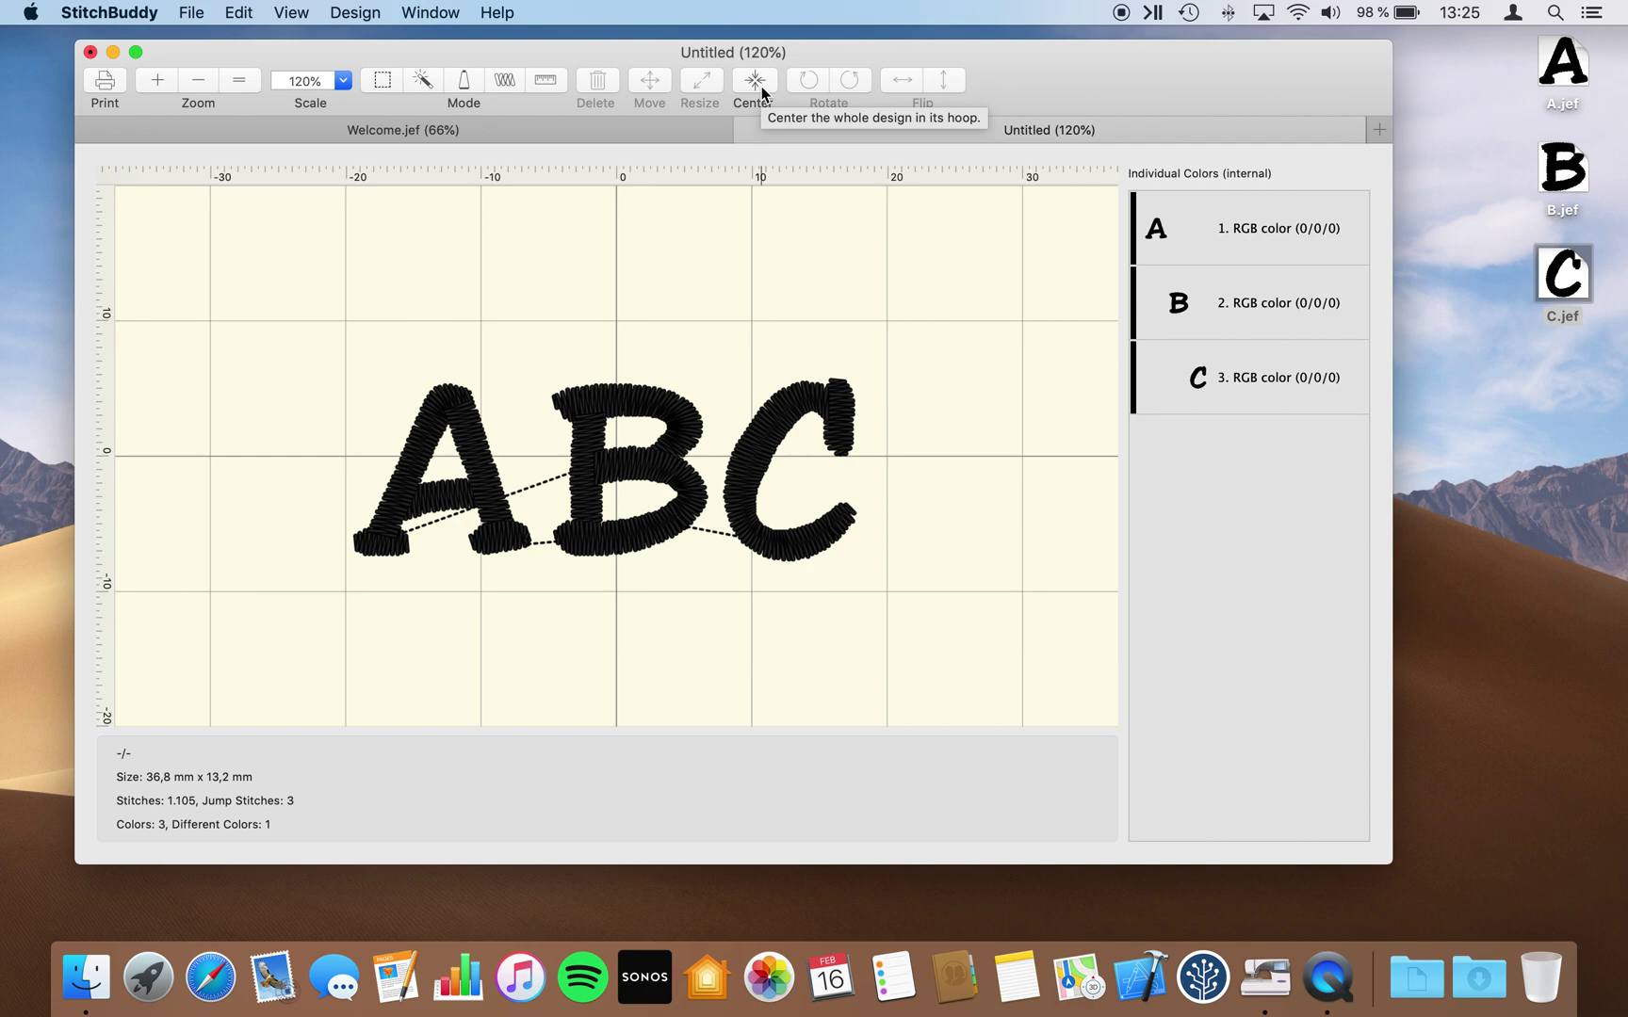
left_click(352, 13)
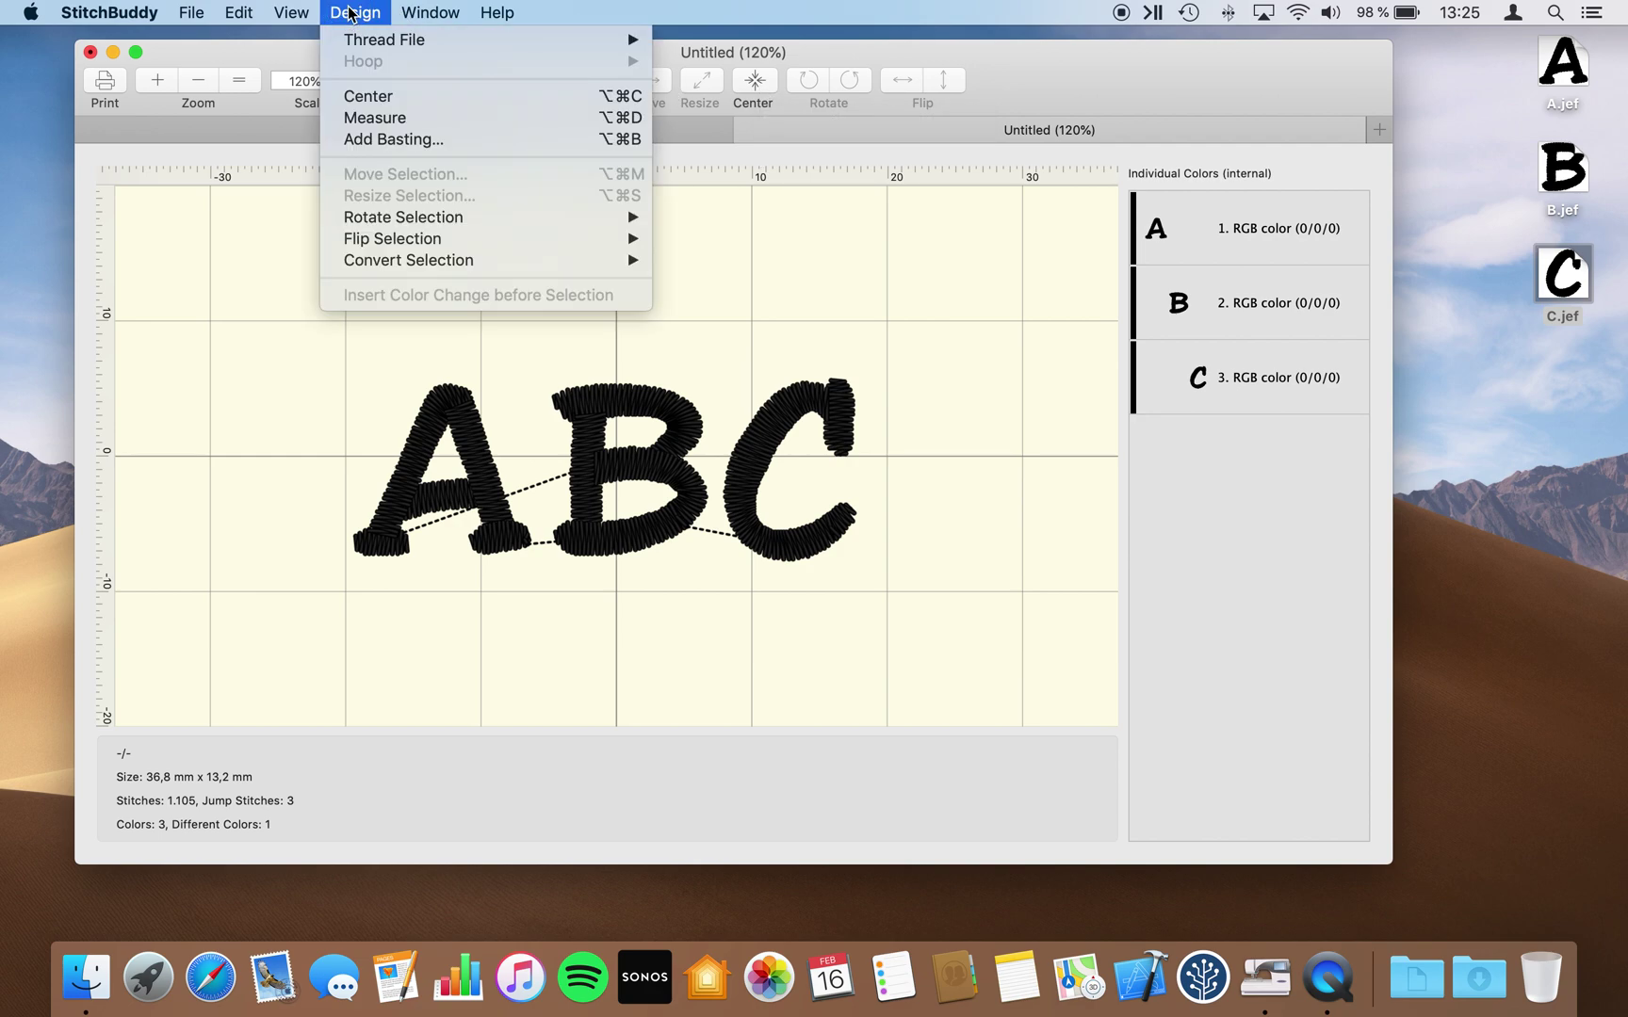
left_click(373, 95)
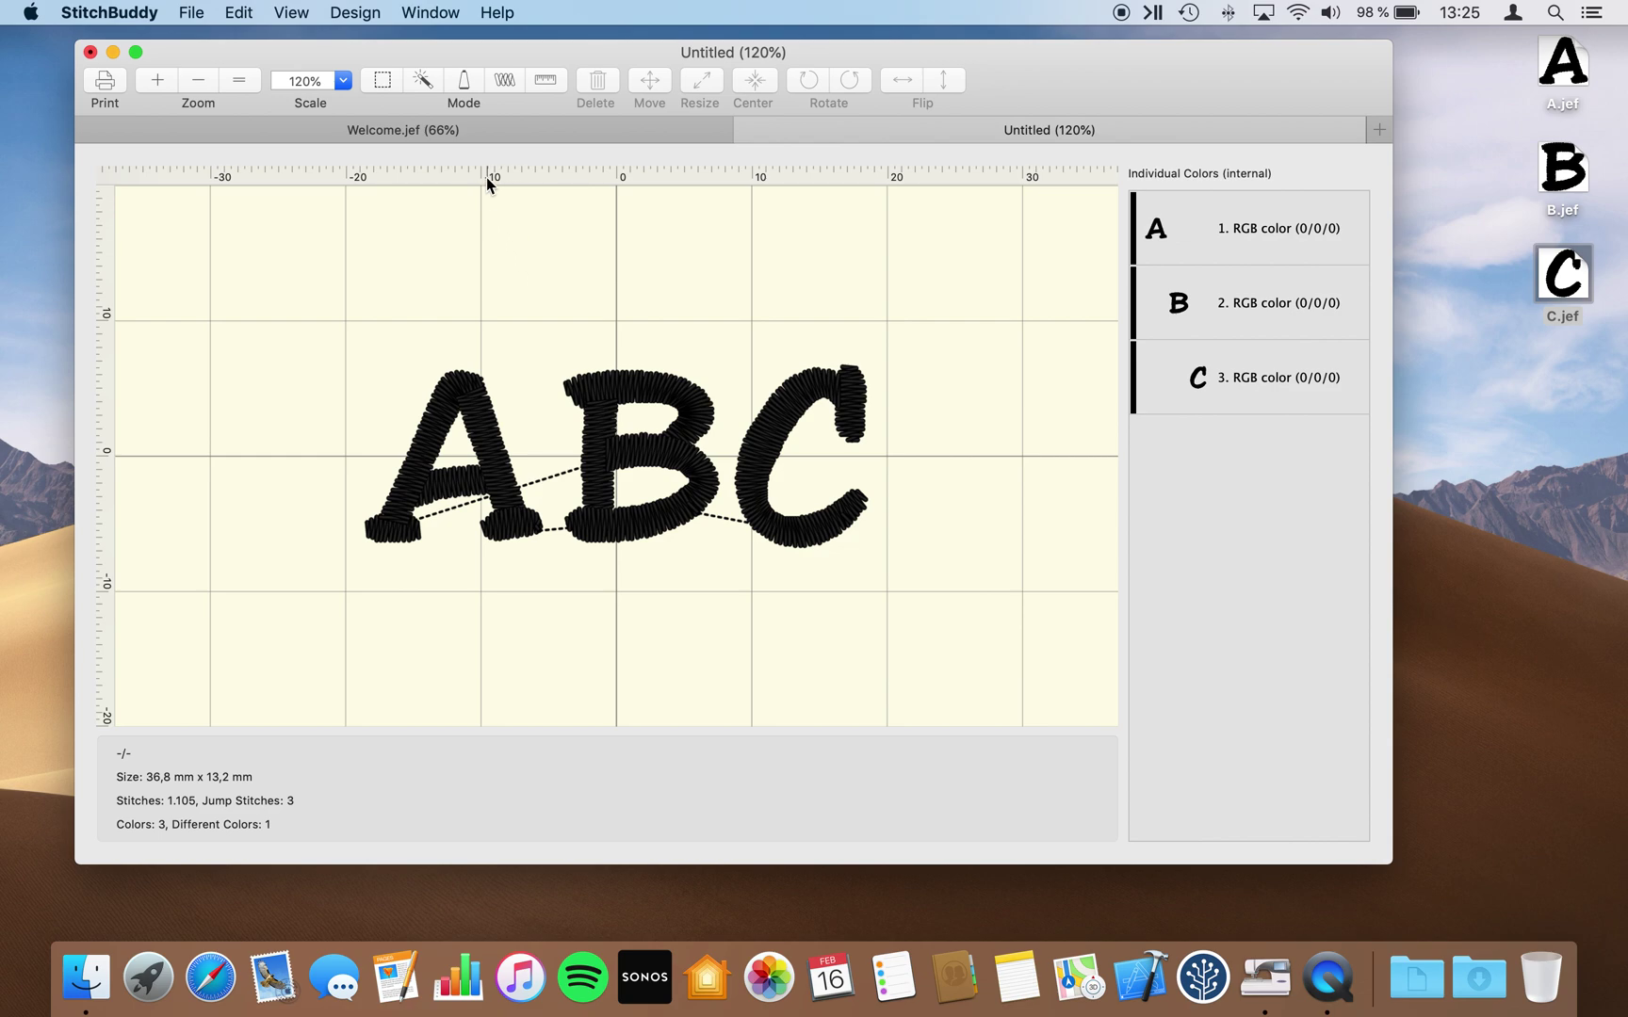
left_click(356, 11)
- Apply the Brildor PB40 thread chart and colour the A Brick Dark (1940)
mouse_move(369, 38)
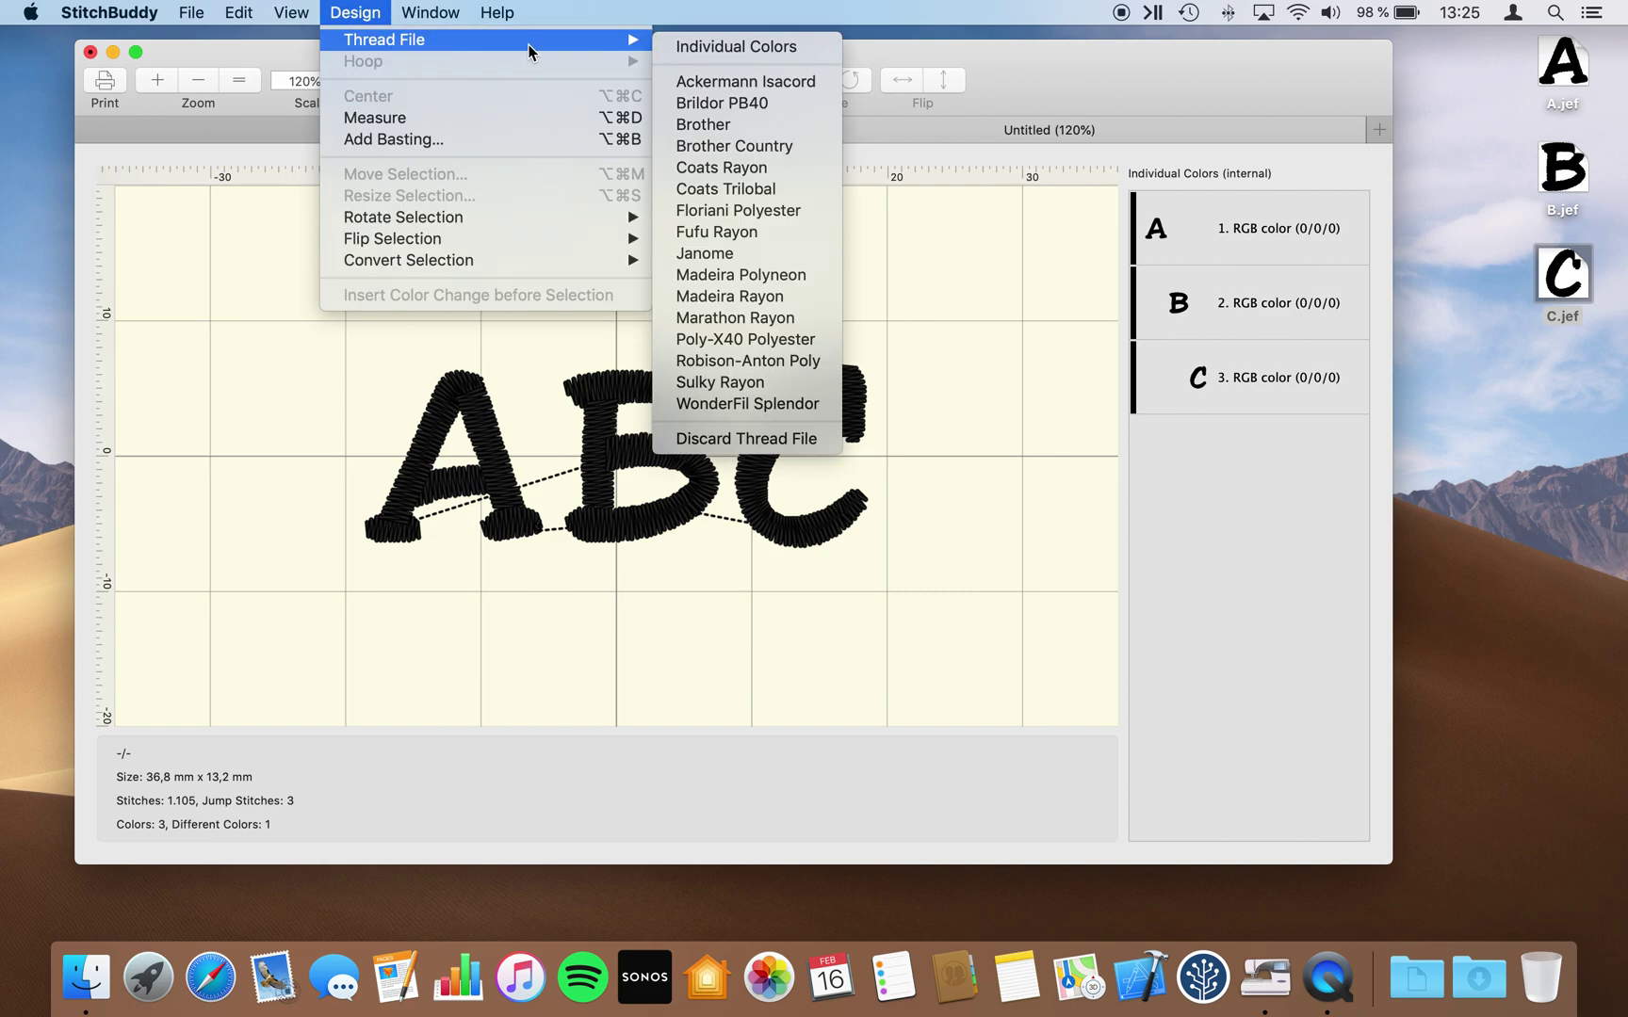
left_click(742, 107)
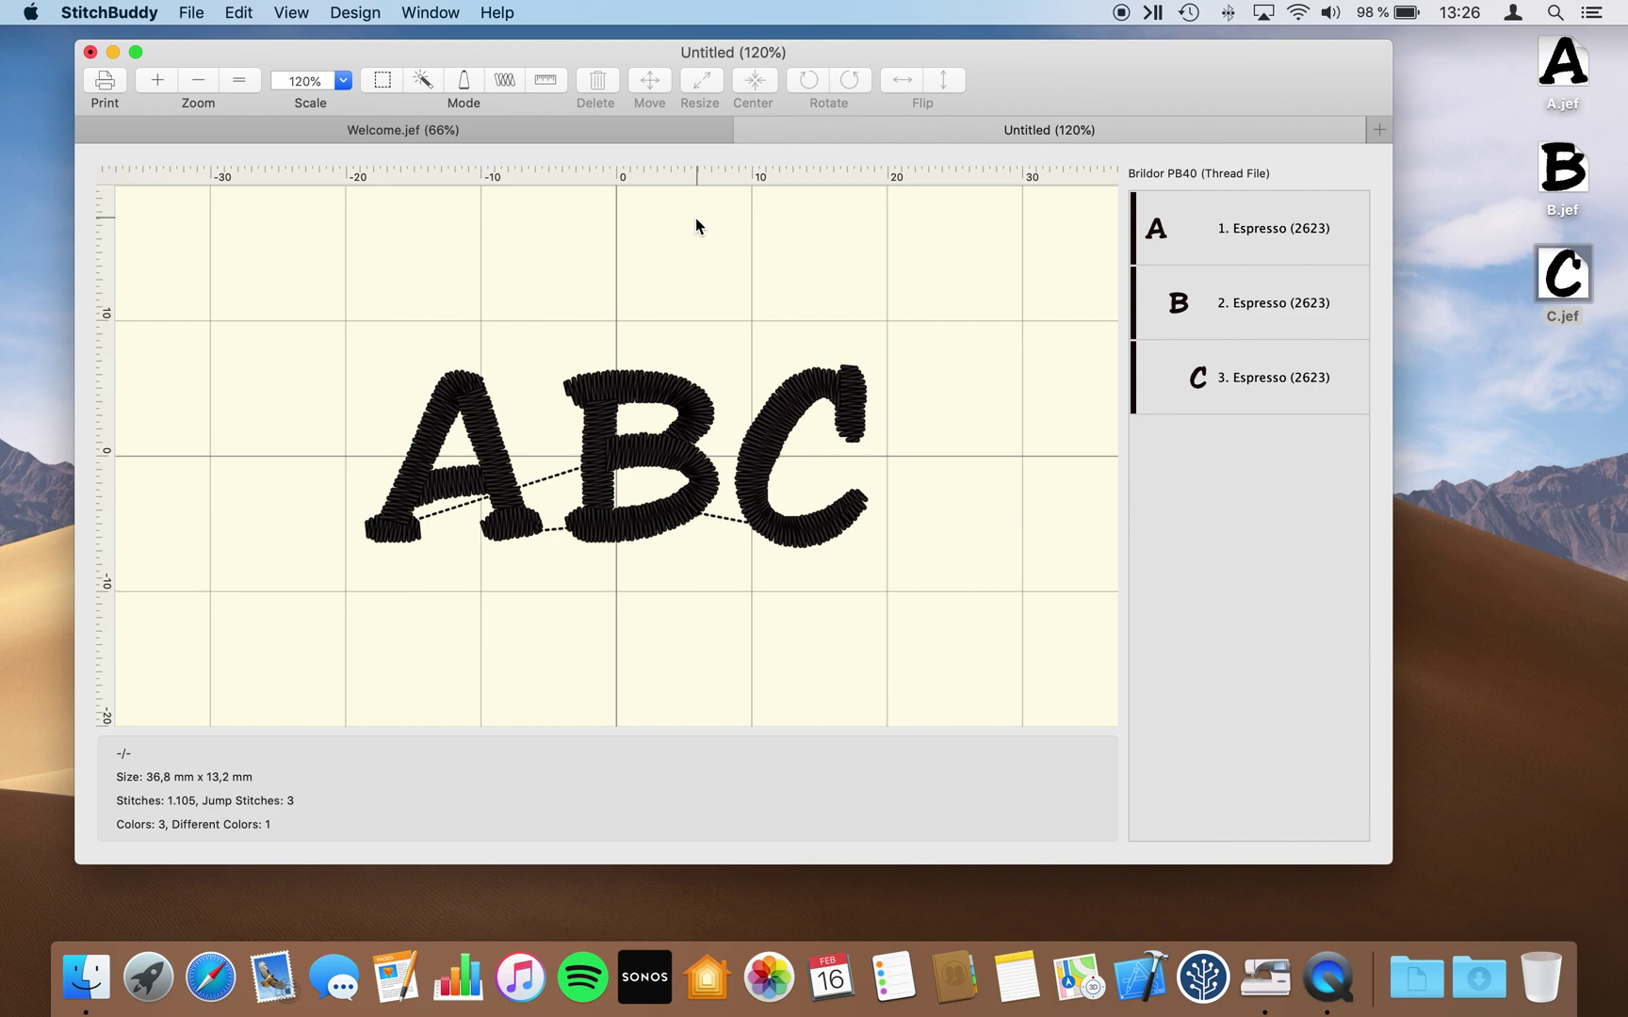
double_click(469, 395)
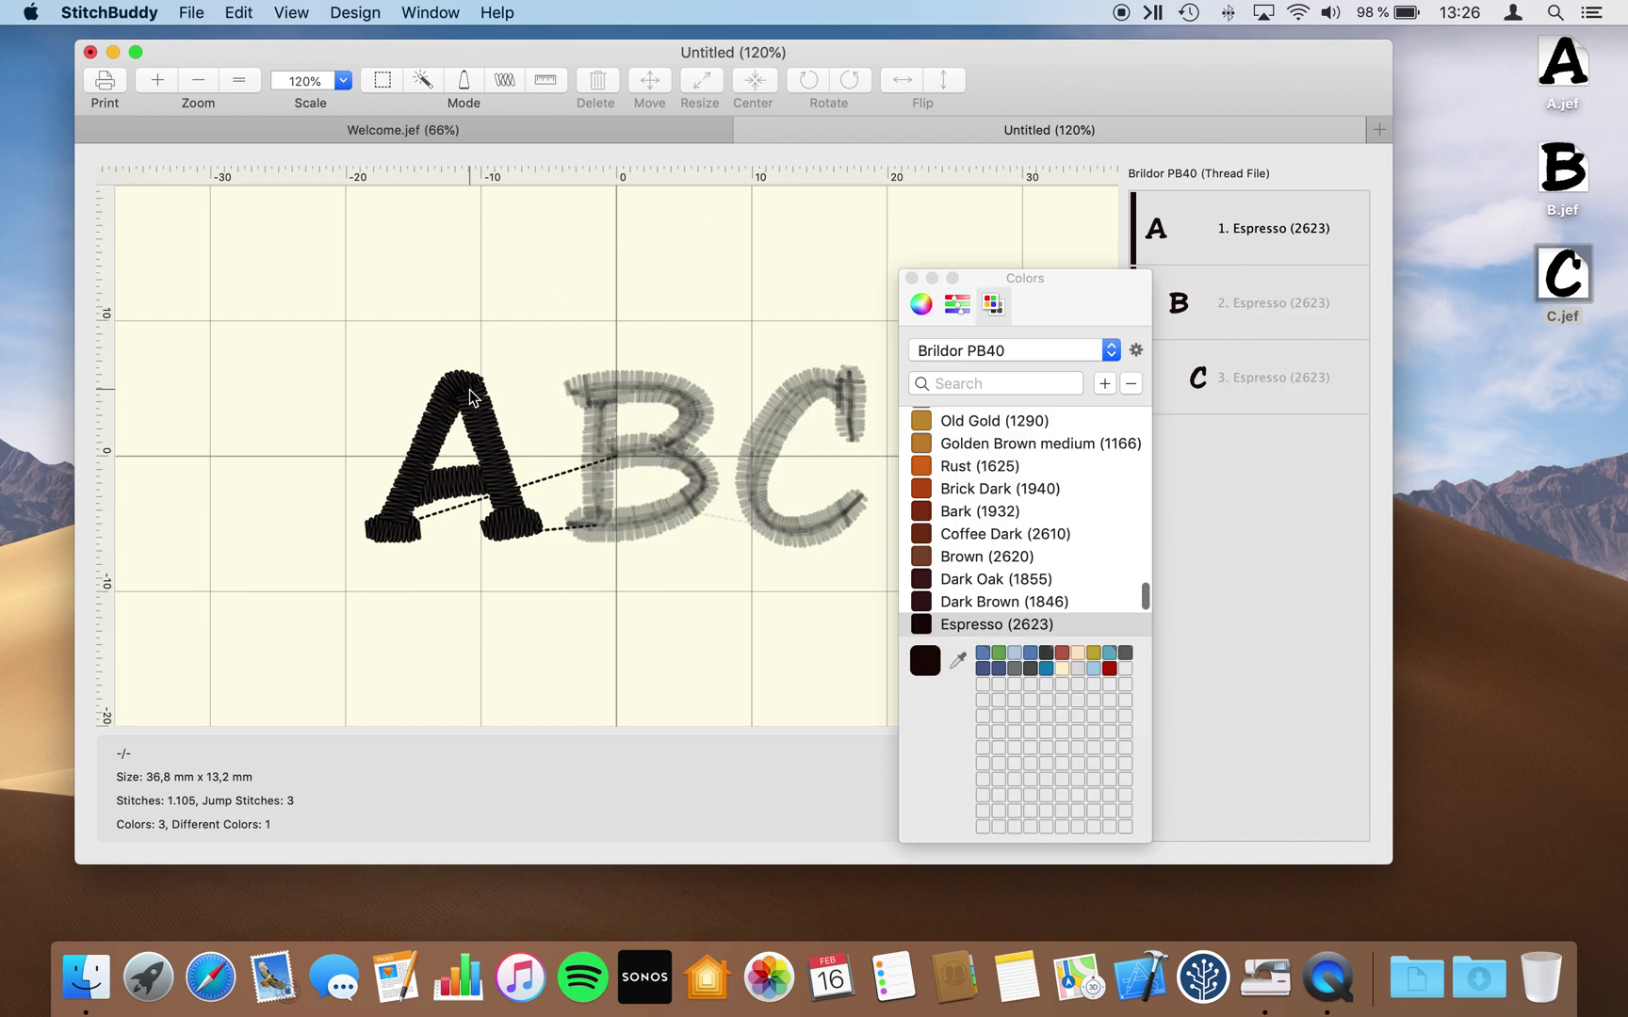
left_click(989, 490)
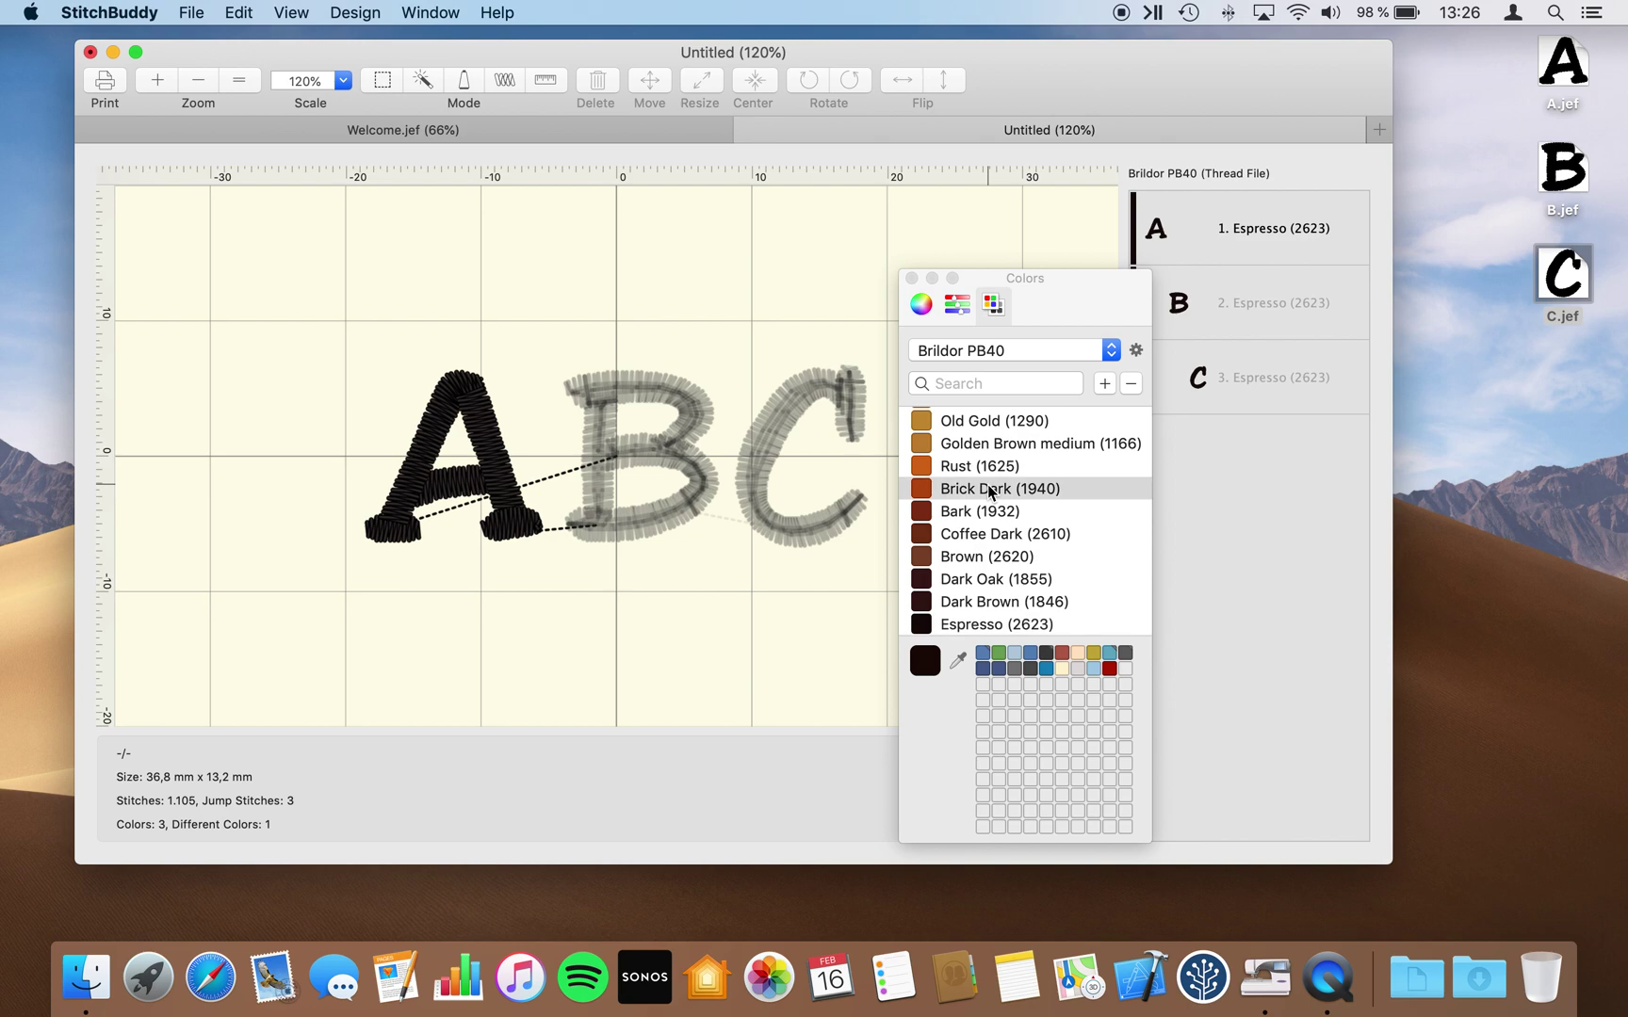
- Colour the B Yellow (1721) and the C Deep Coral (2912), then deselect
double_click(662, 389)
scroll(1027, 518, "down", 10)
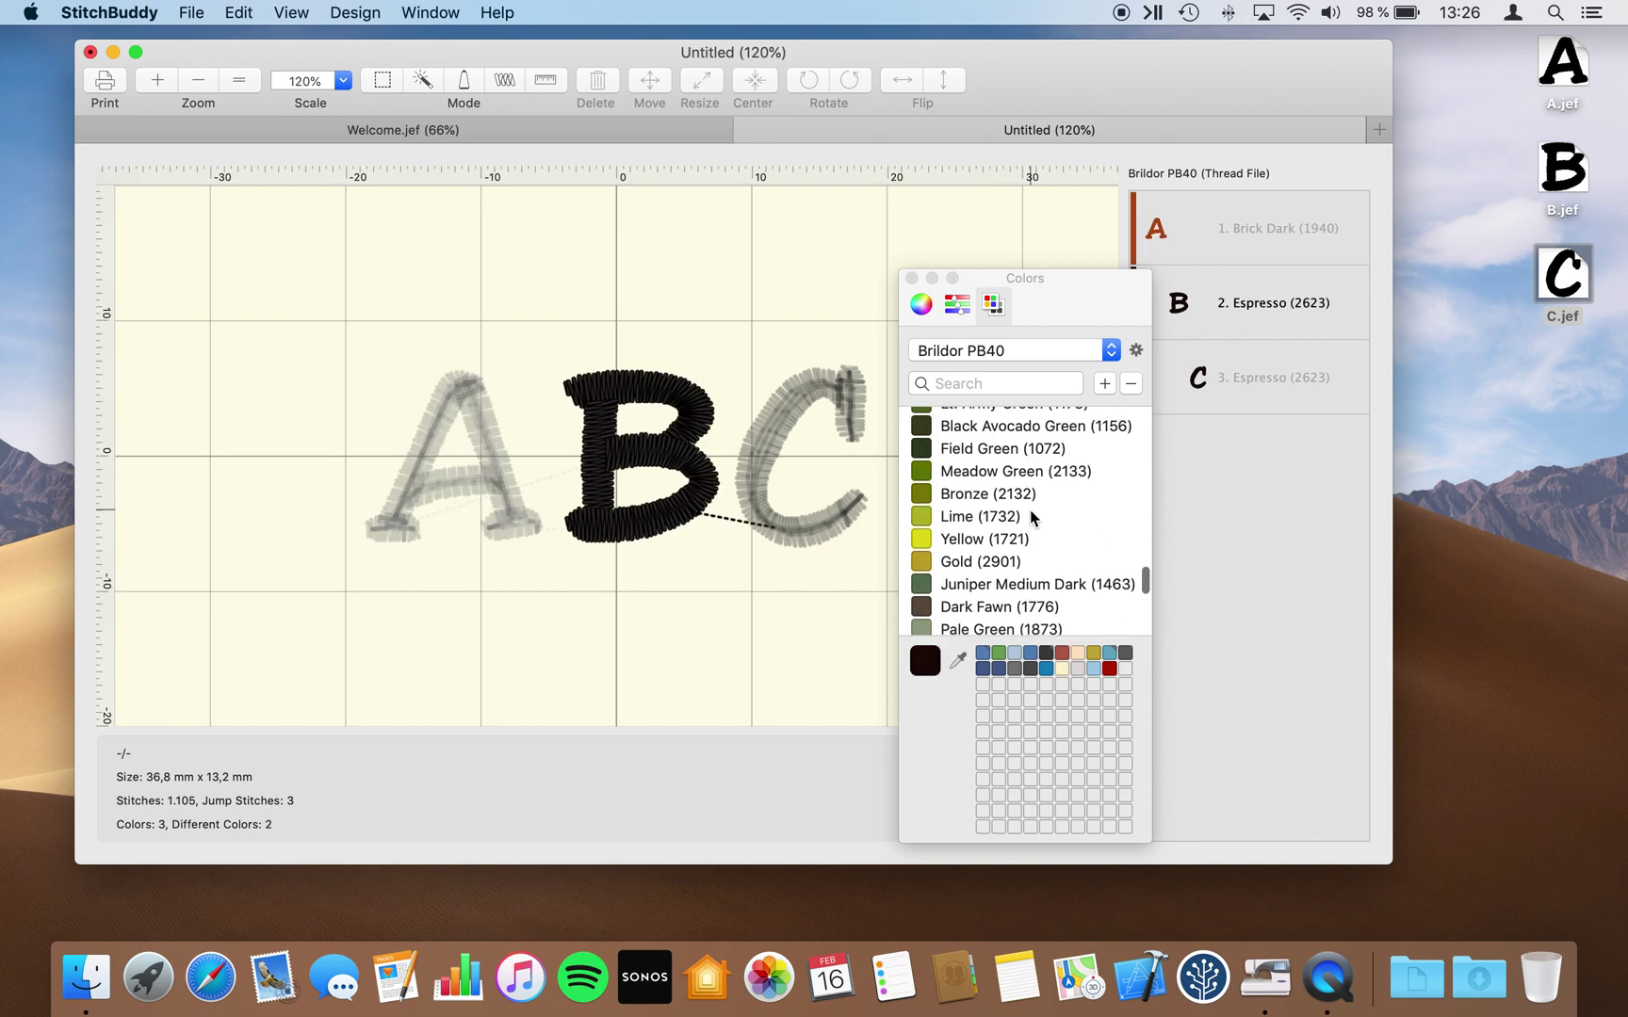
left_click(972, 546)
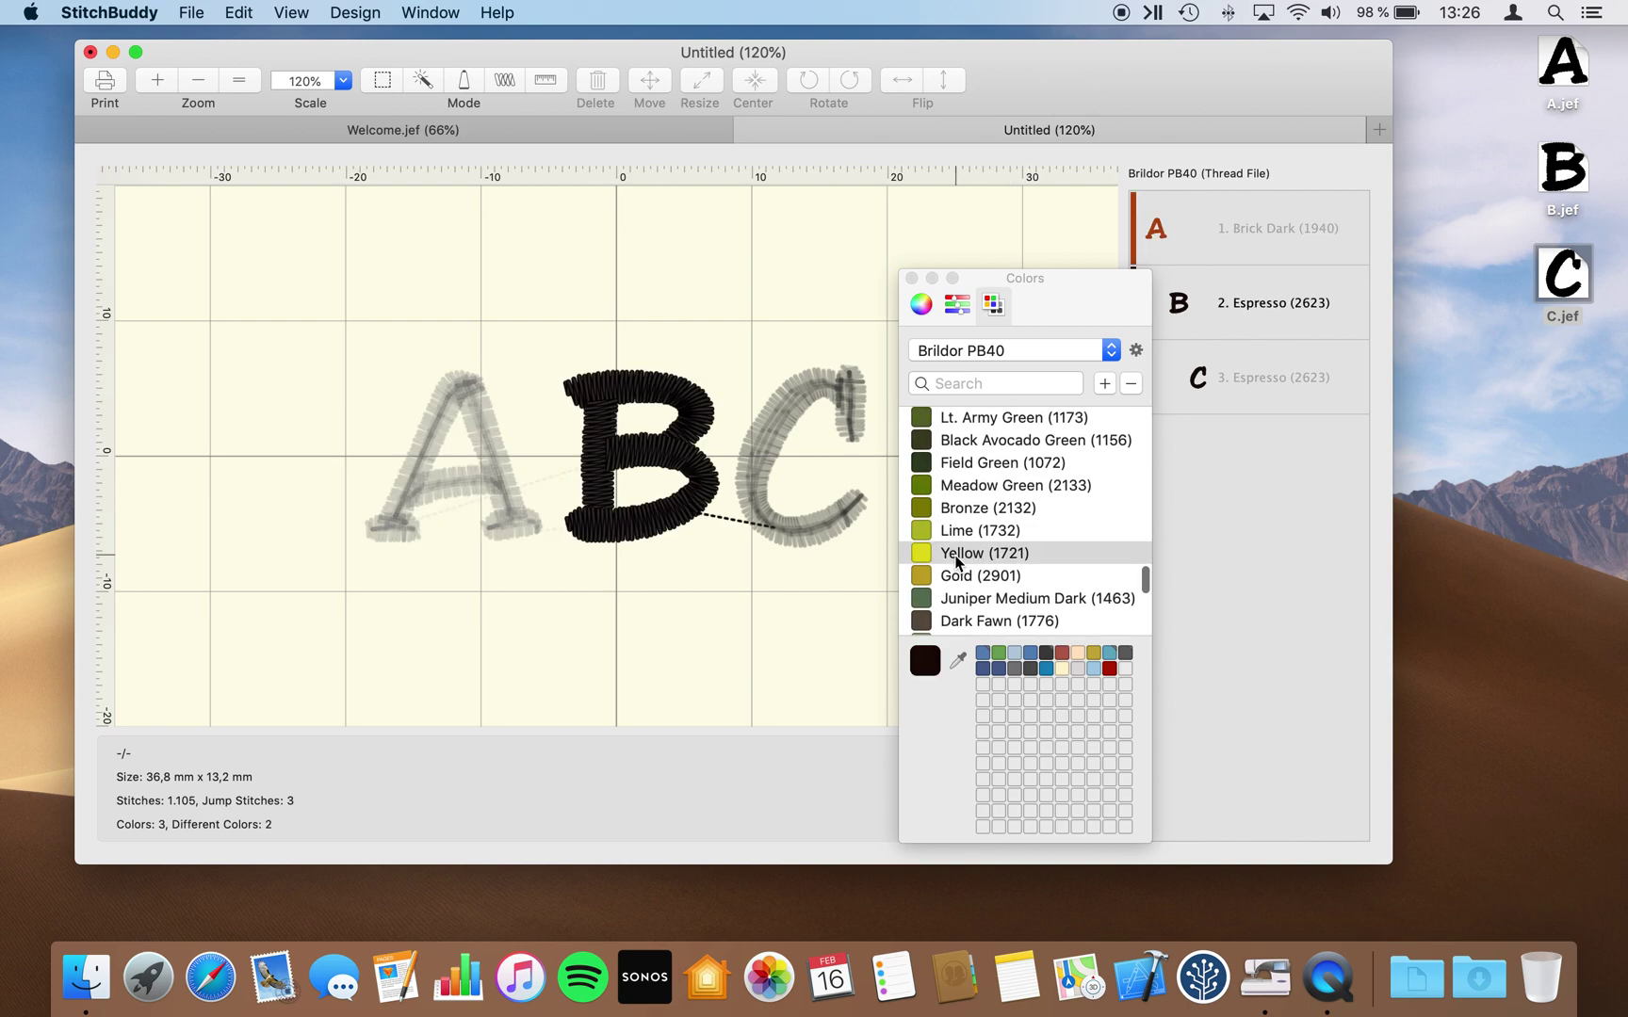
left_click(806, 392)
scroll(1002, 465, "up", 10)
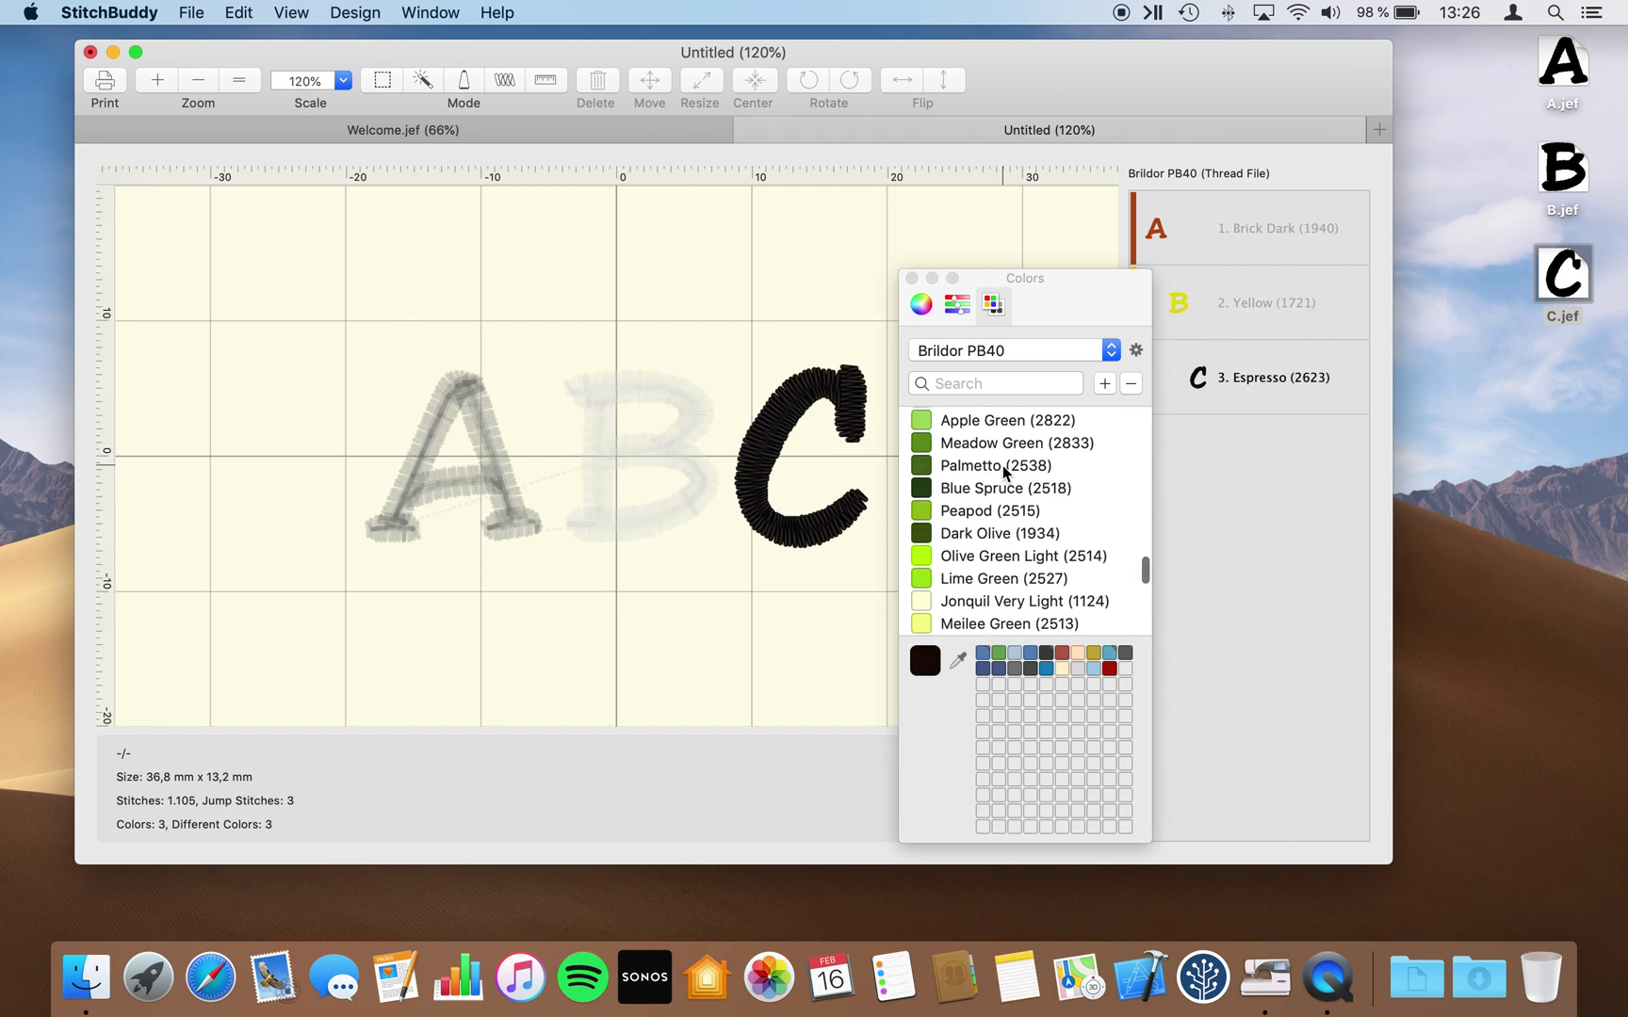
scroll(1002, 465, "up", 10)
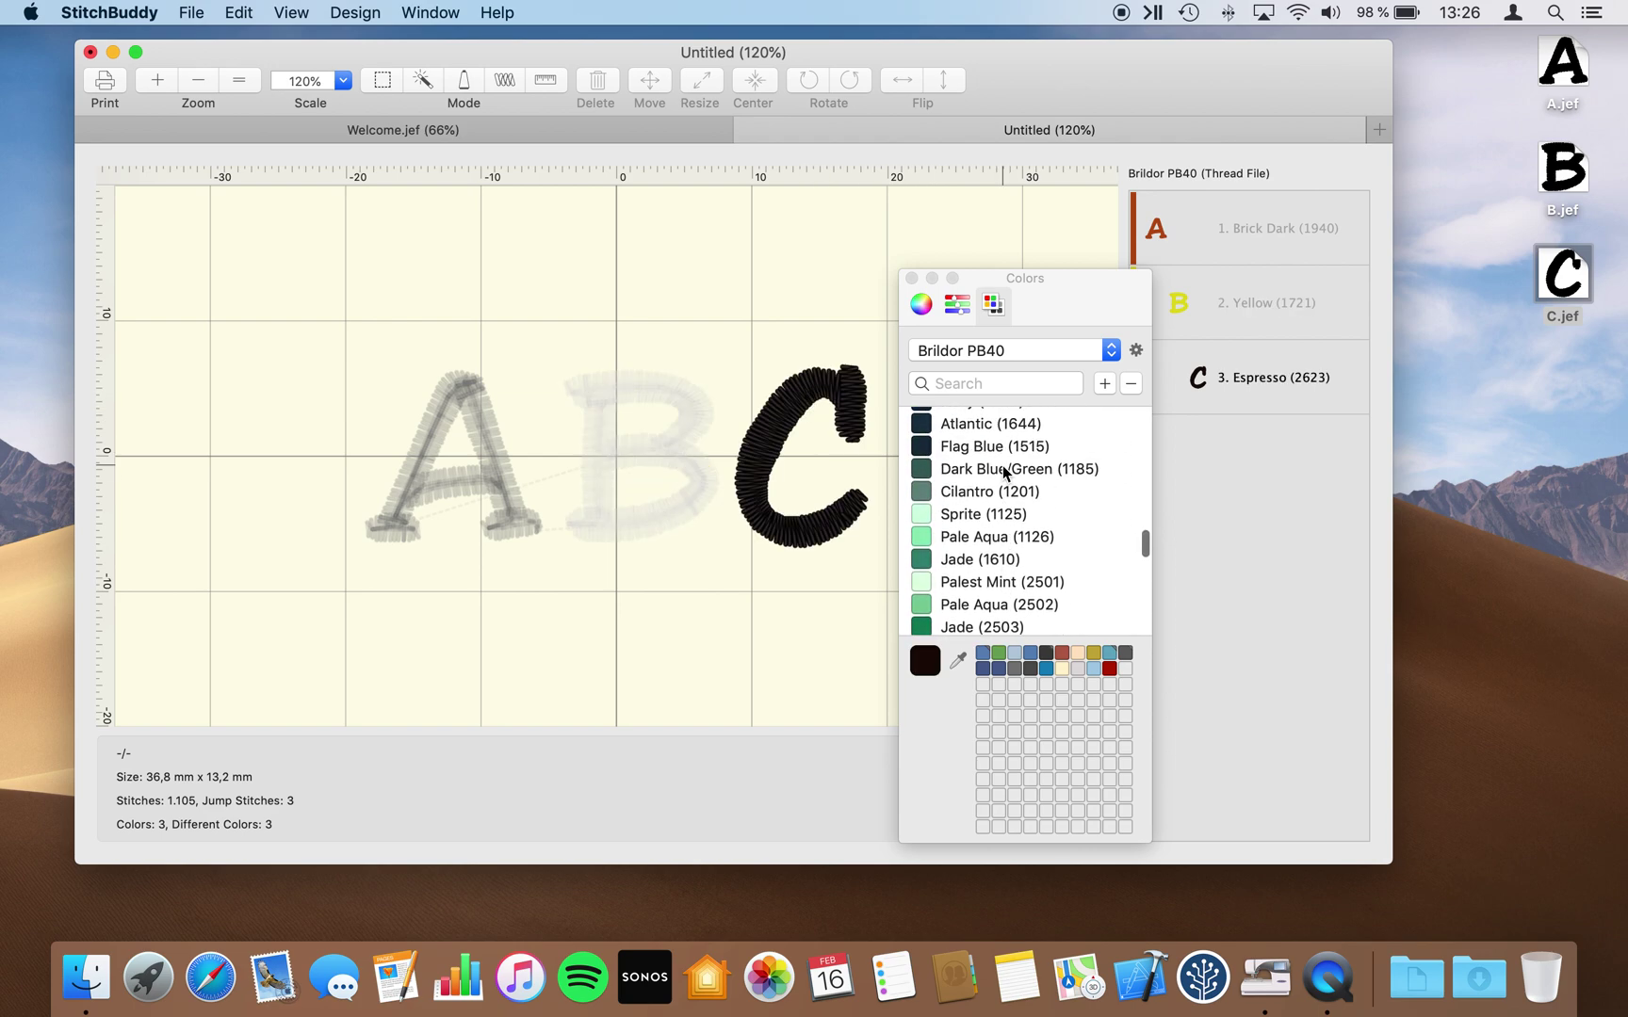
scroll(1003, 465, "down", 15)
scroll(1005, 471, "down", 15)
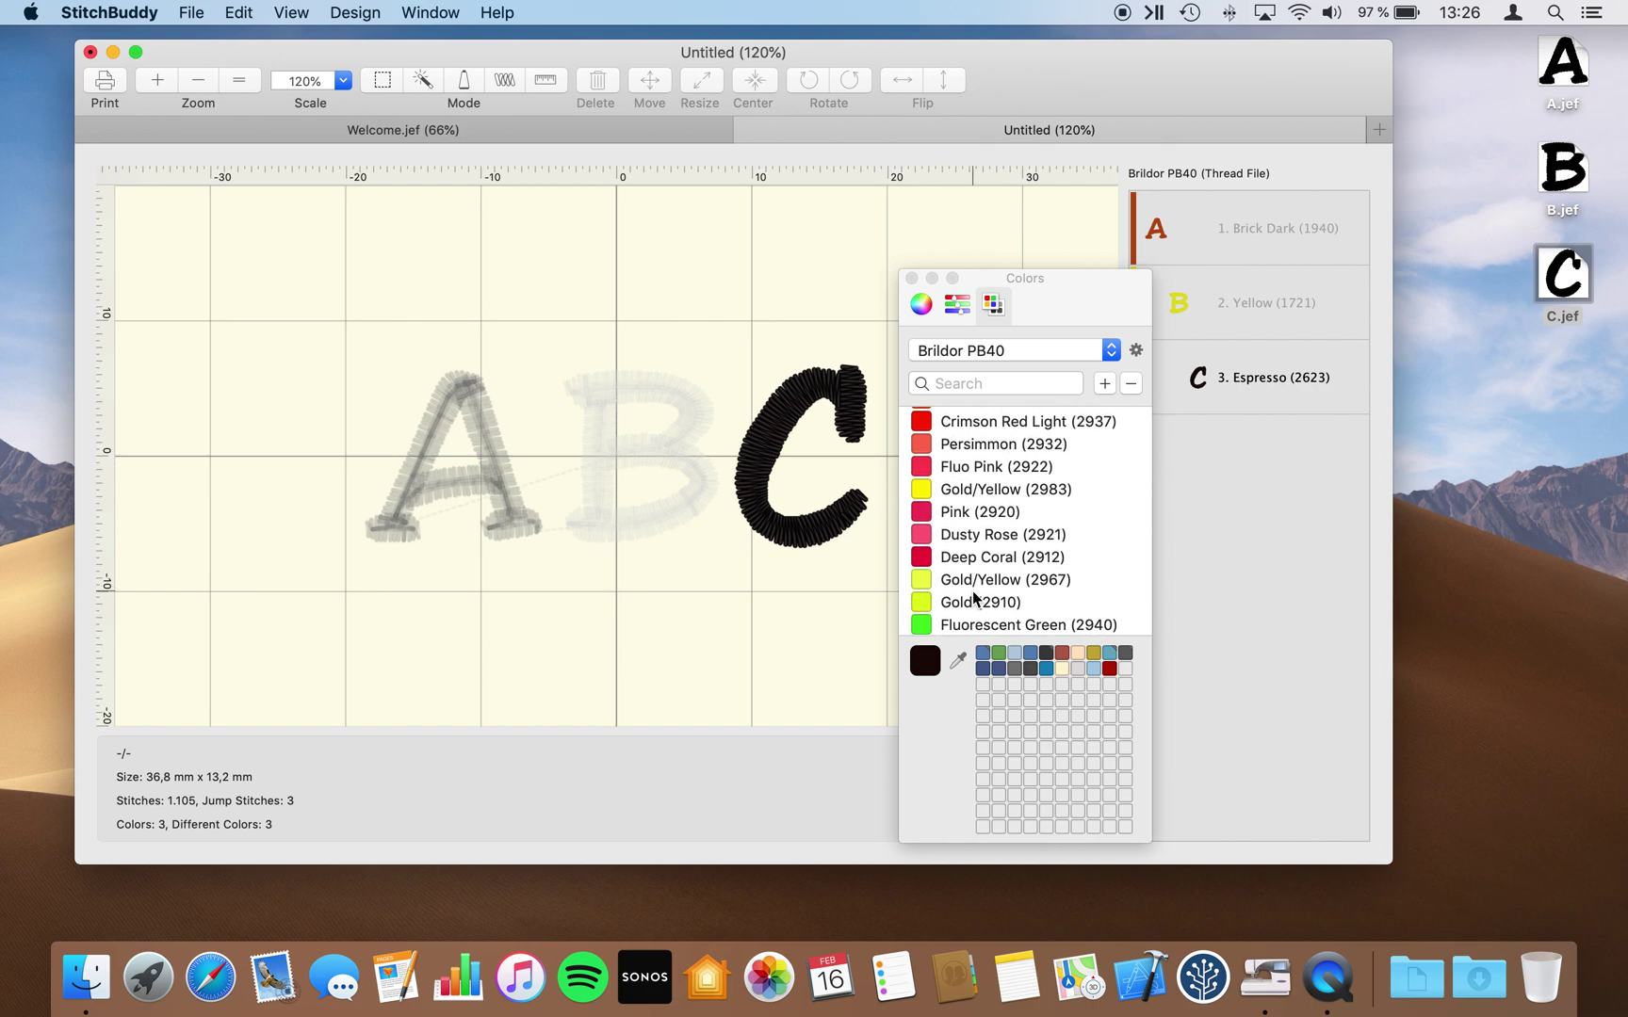
left_click(980, 563)
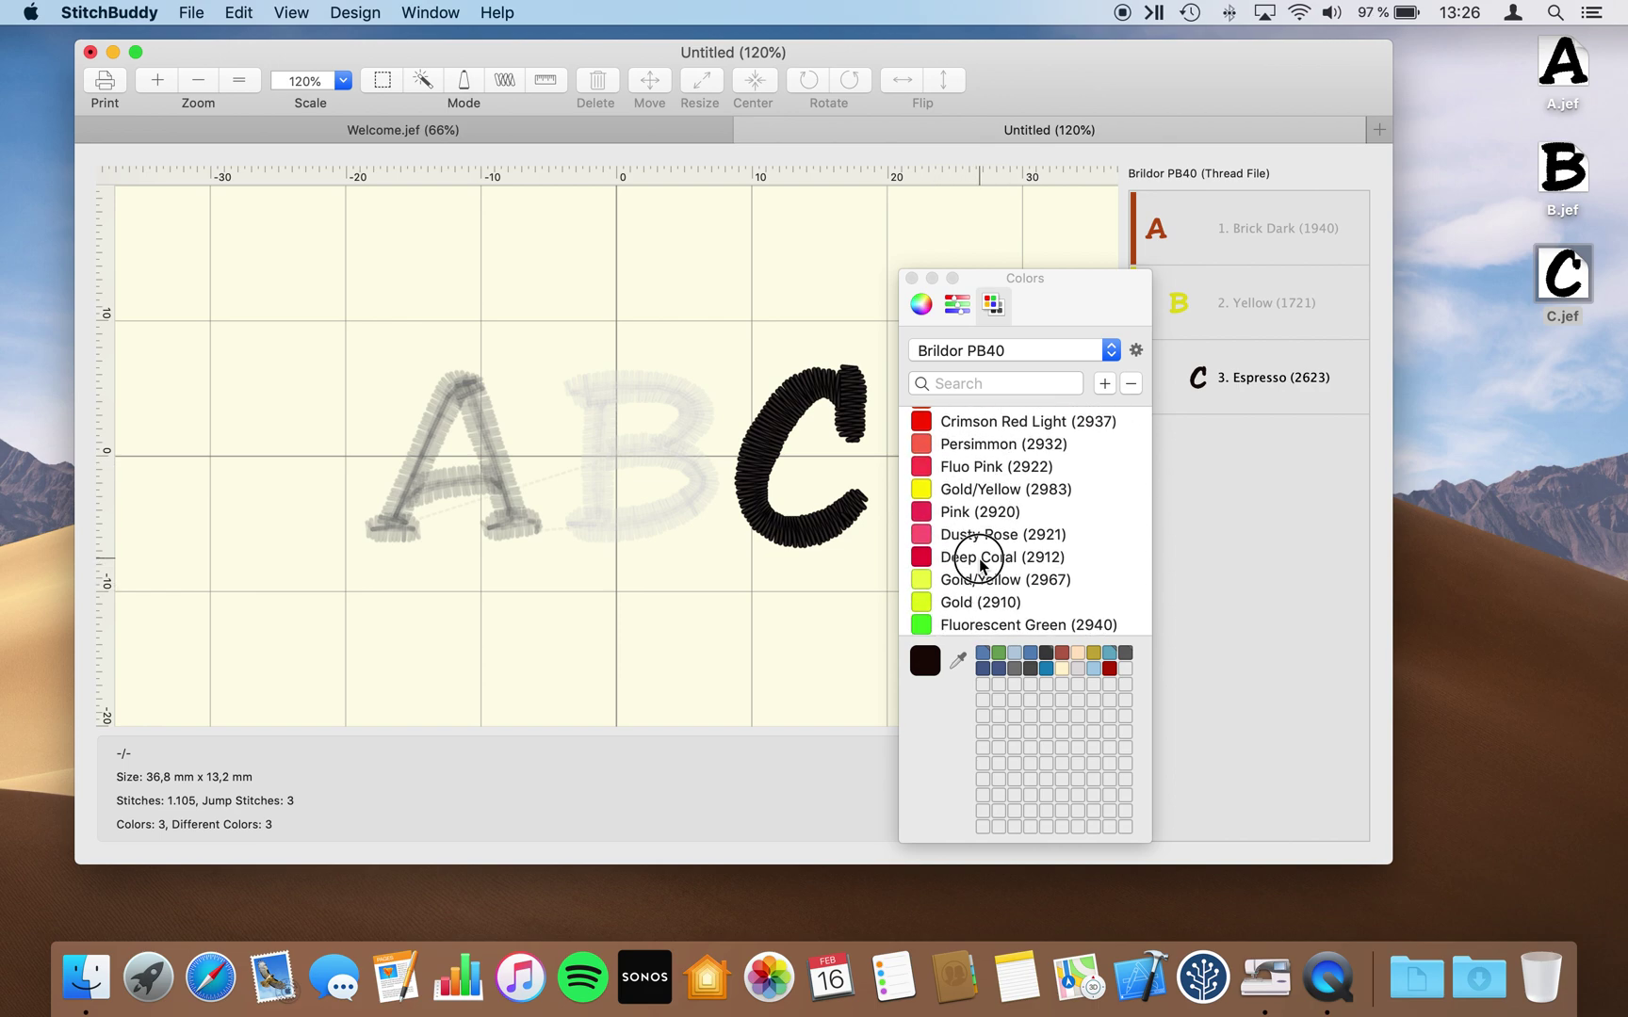
left_click(701, 292)
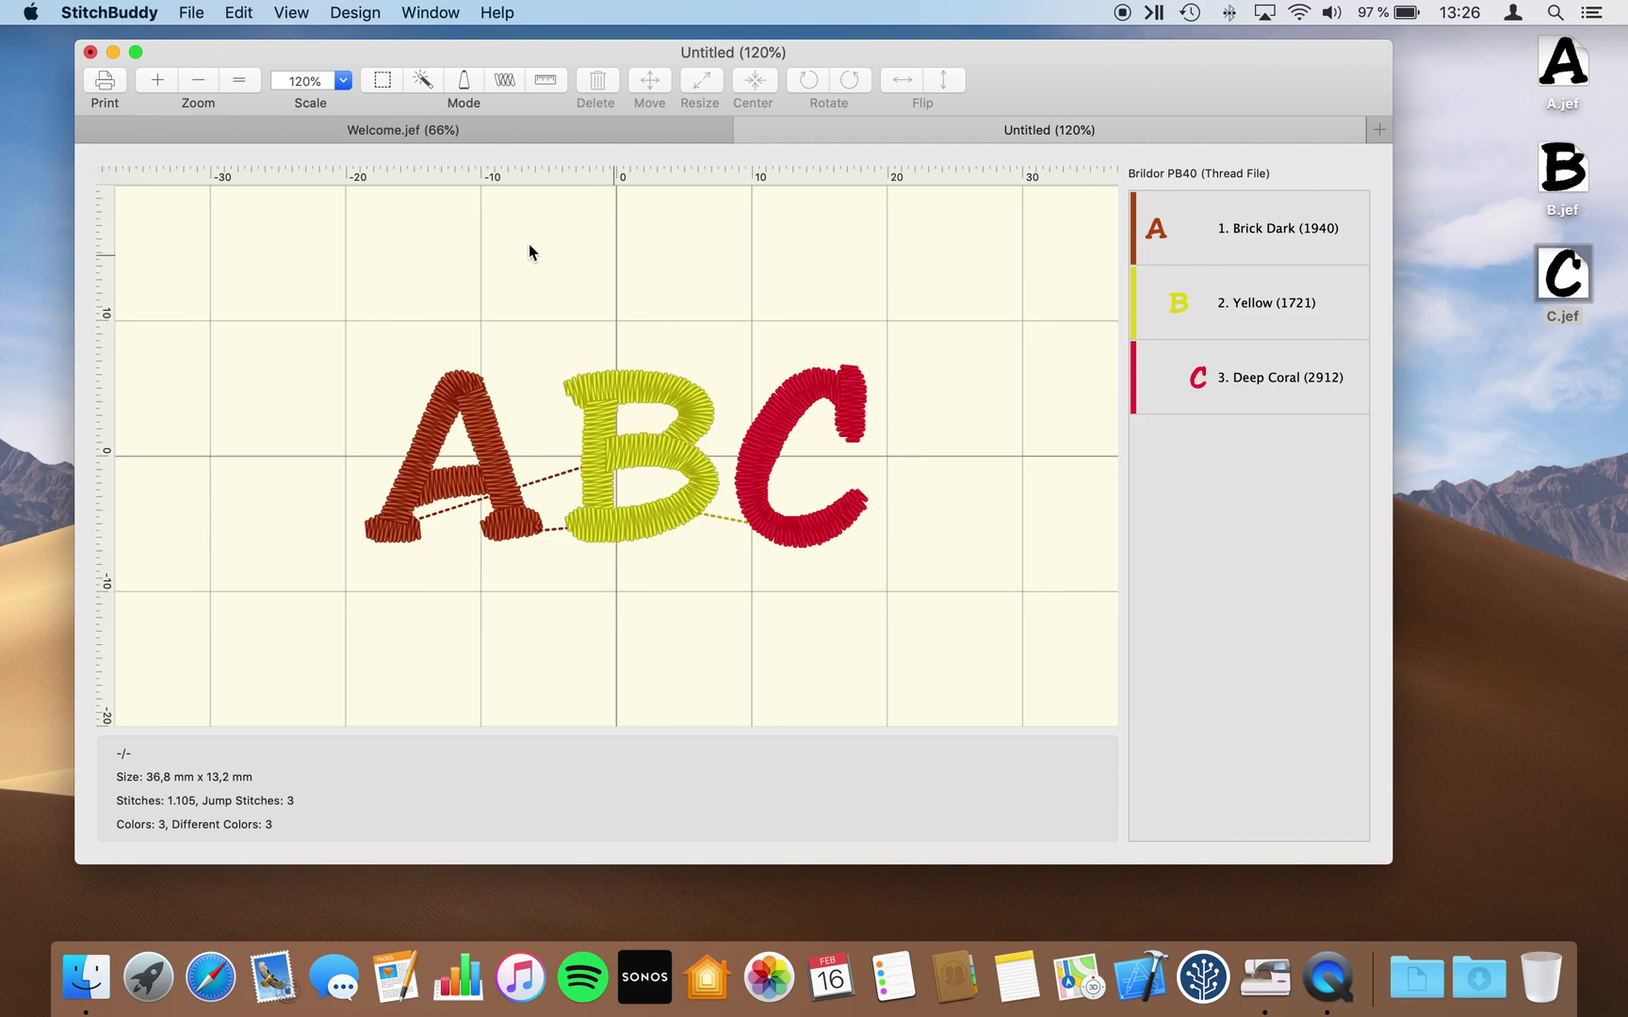
left_click(193, 13)
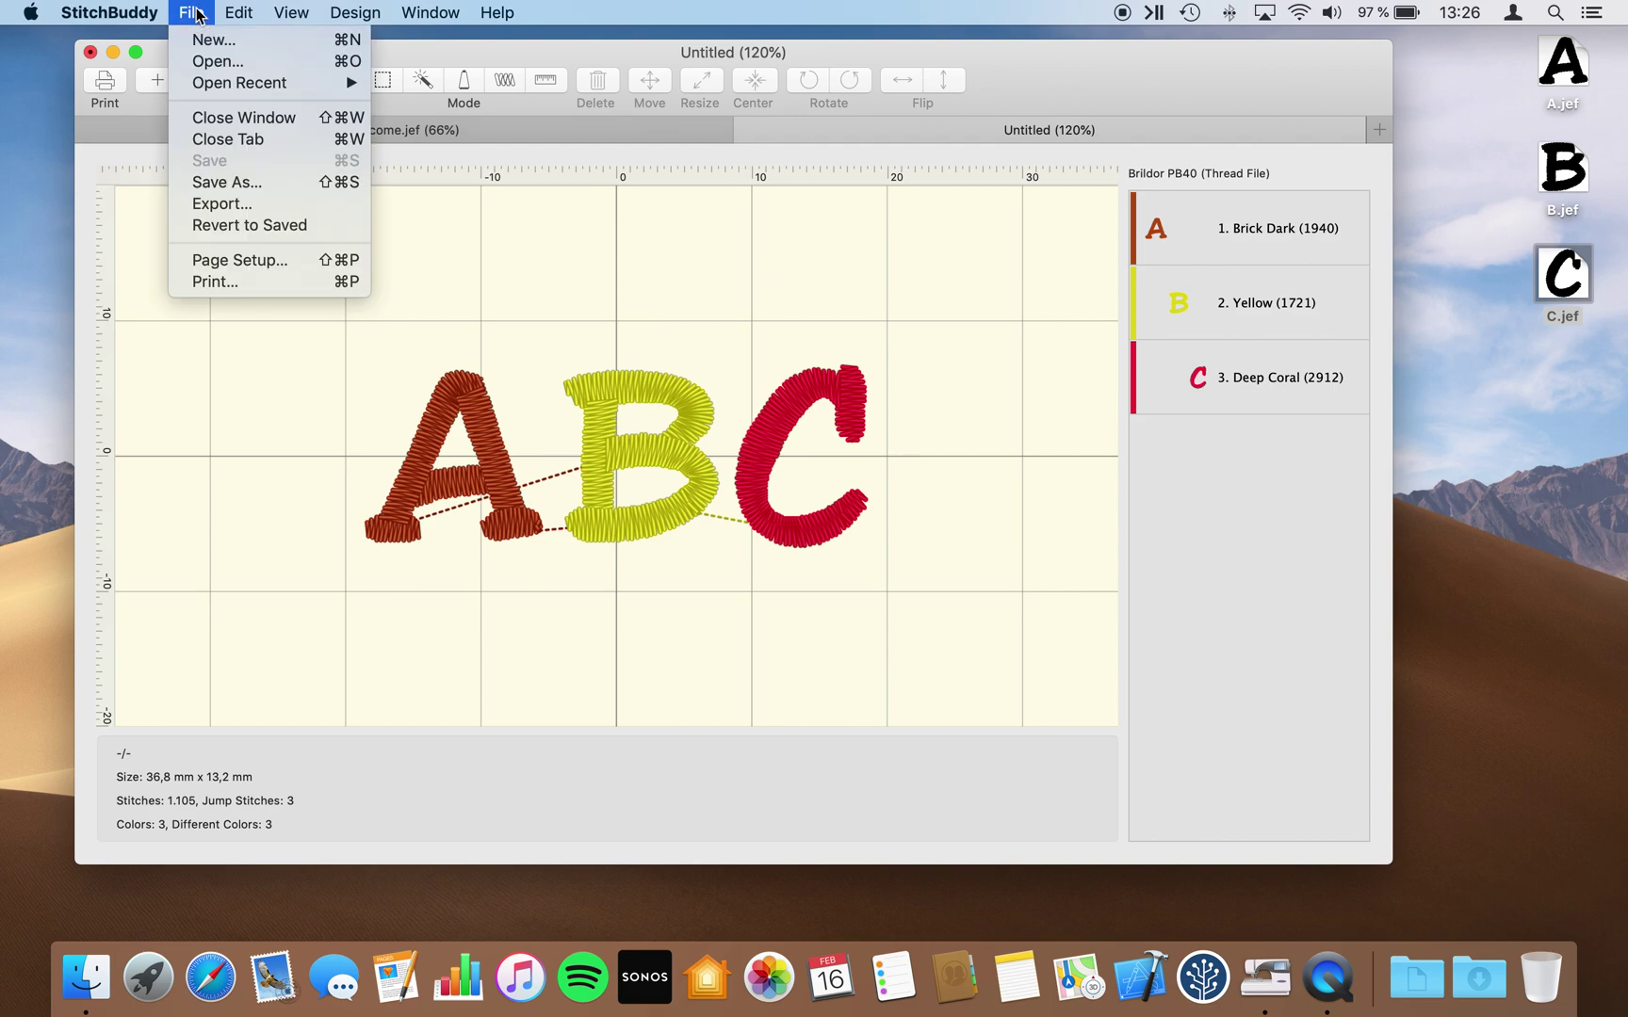
- Save the design as ABC on the Desktop in JEF 1.0 format
left_click(243, 190)
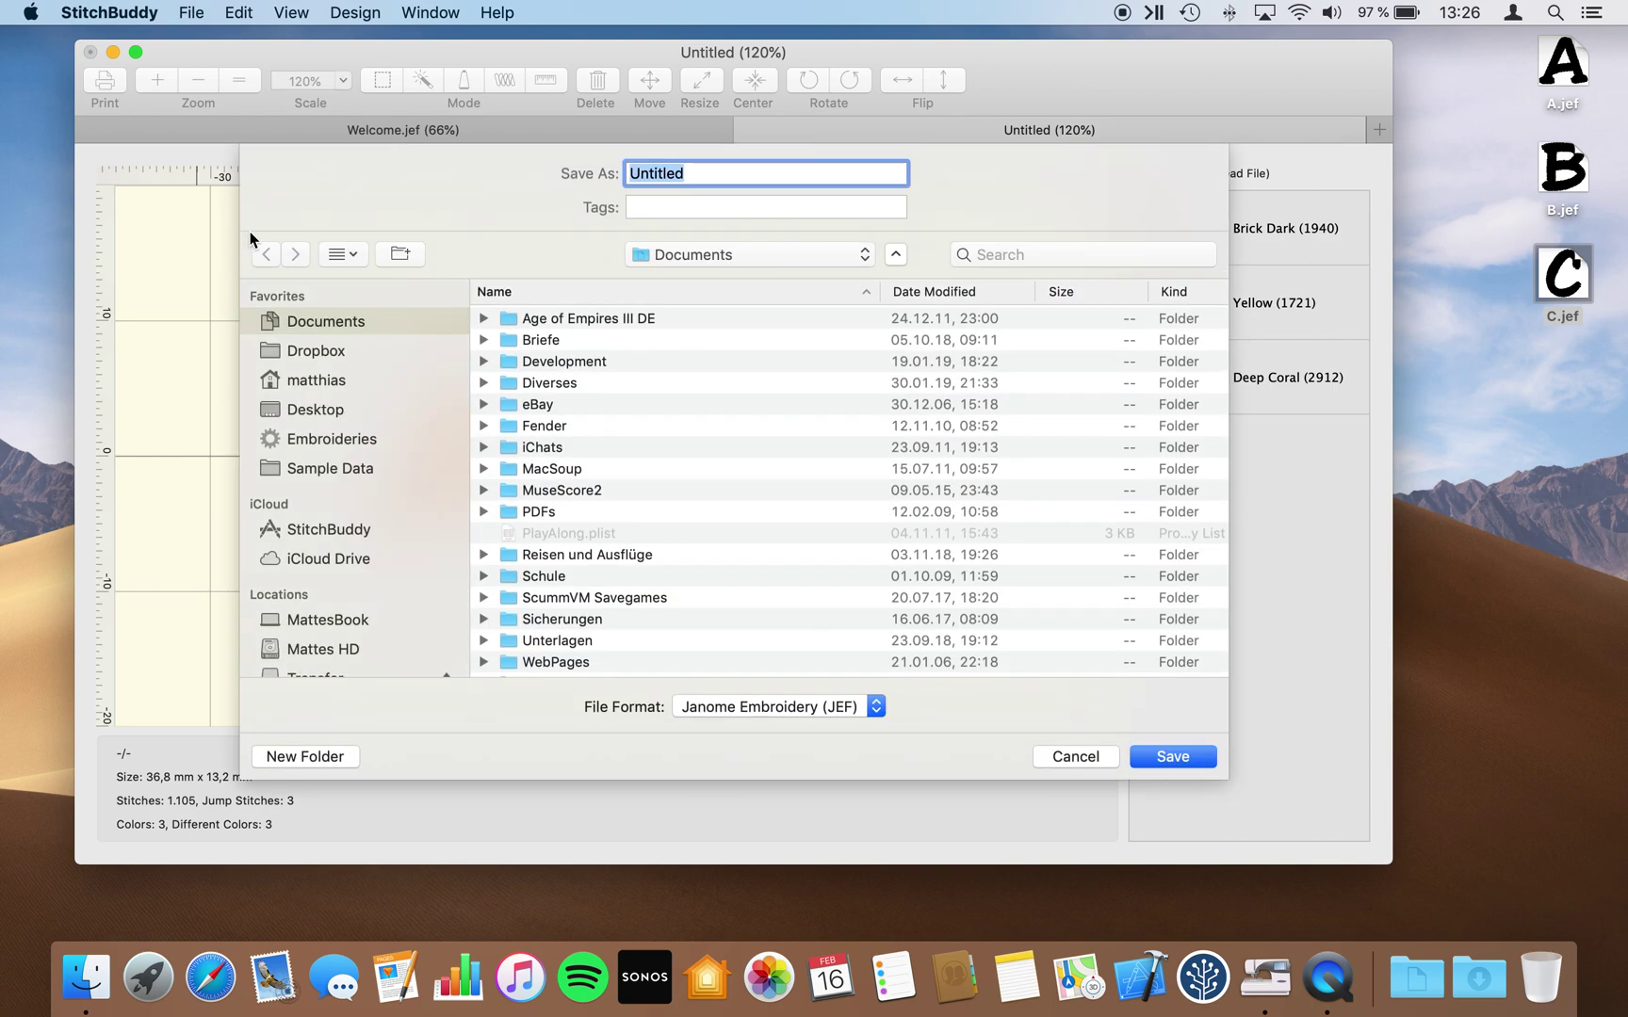
left_click(377, 411)
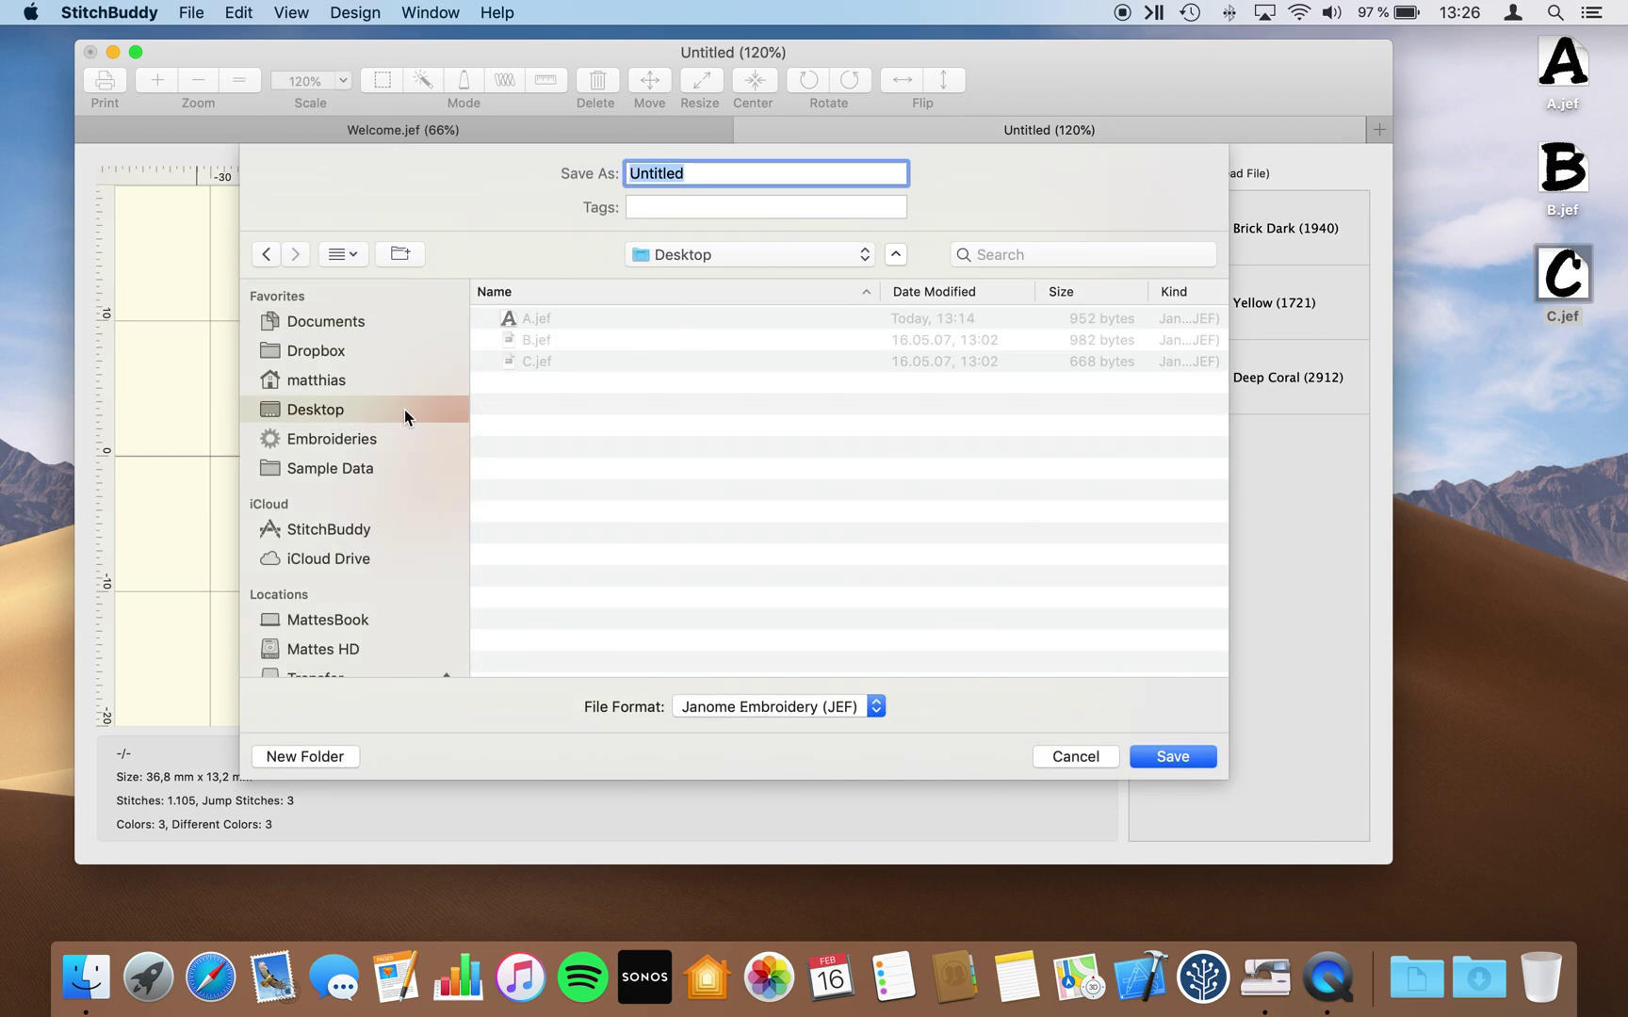
type("ABC")
left_click(1183, 760)
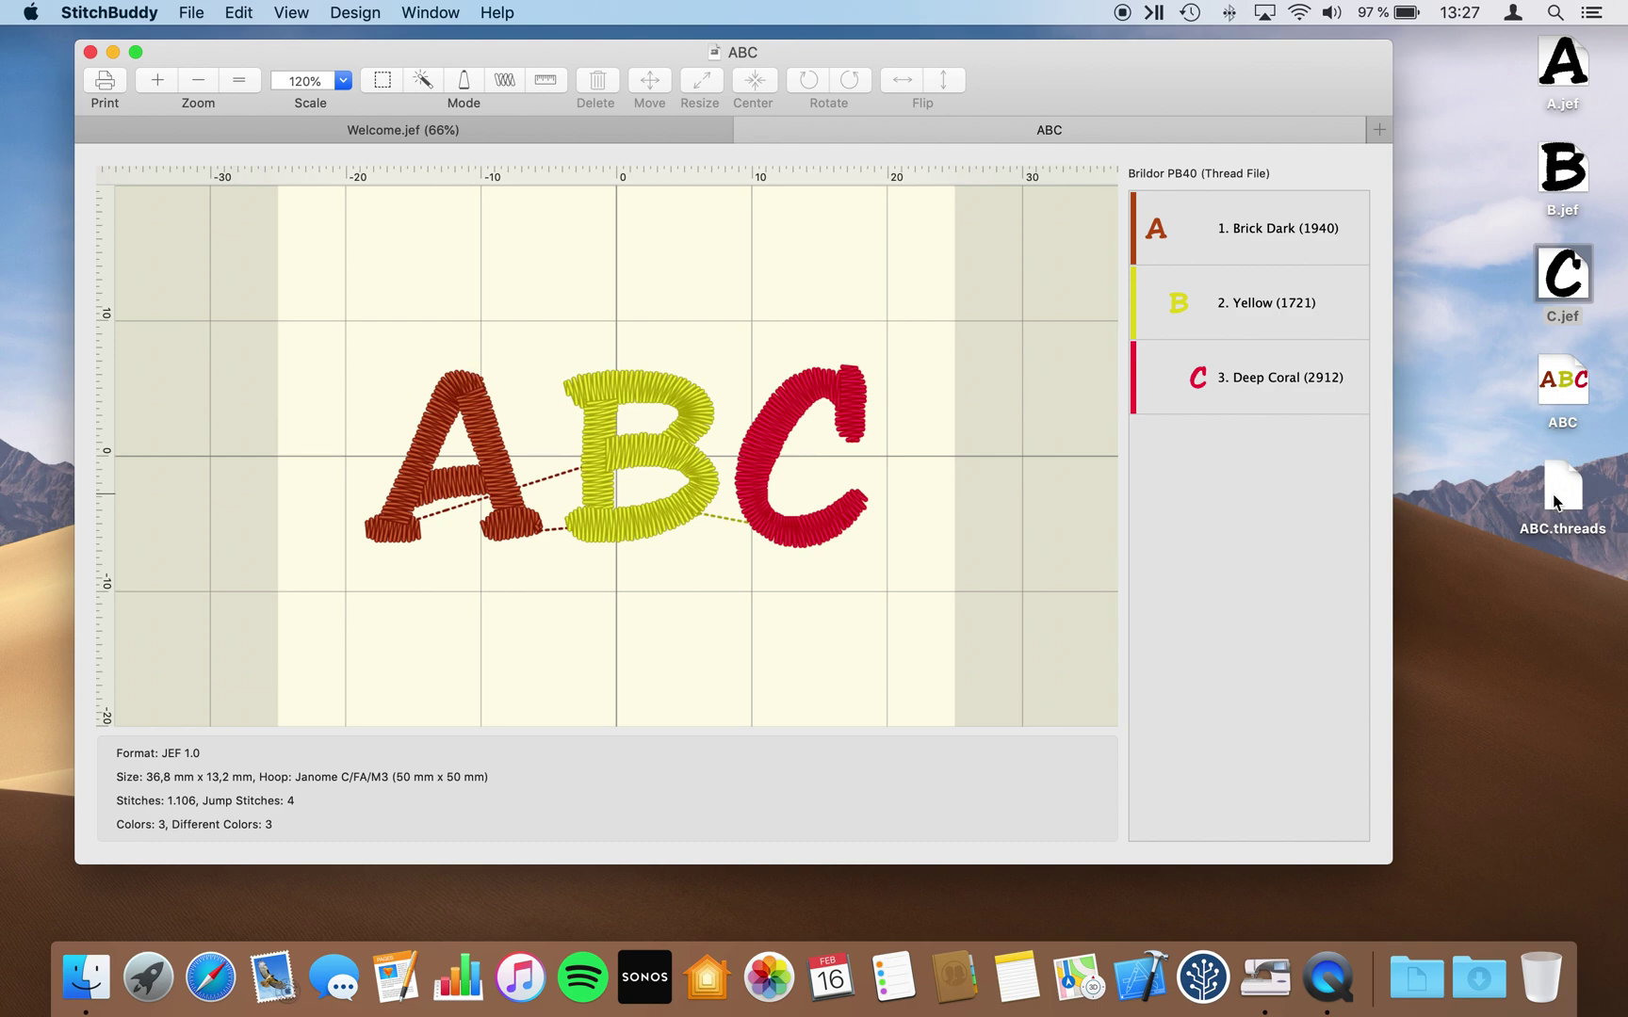
scroll(697, 325, "right", 1)
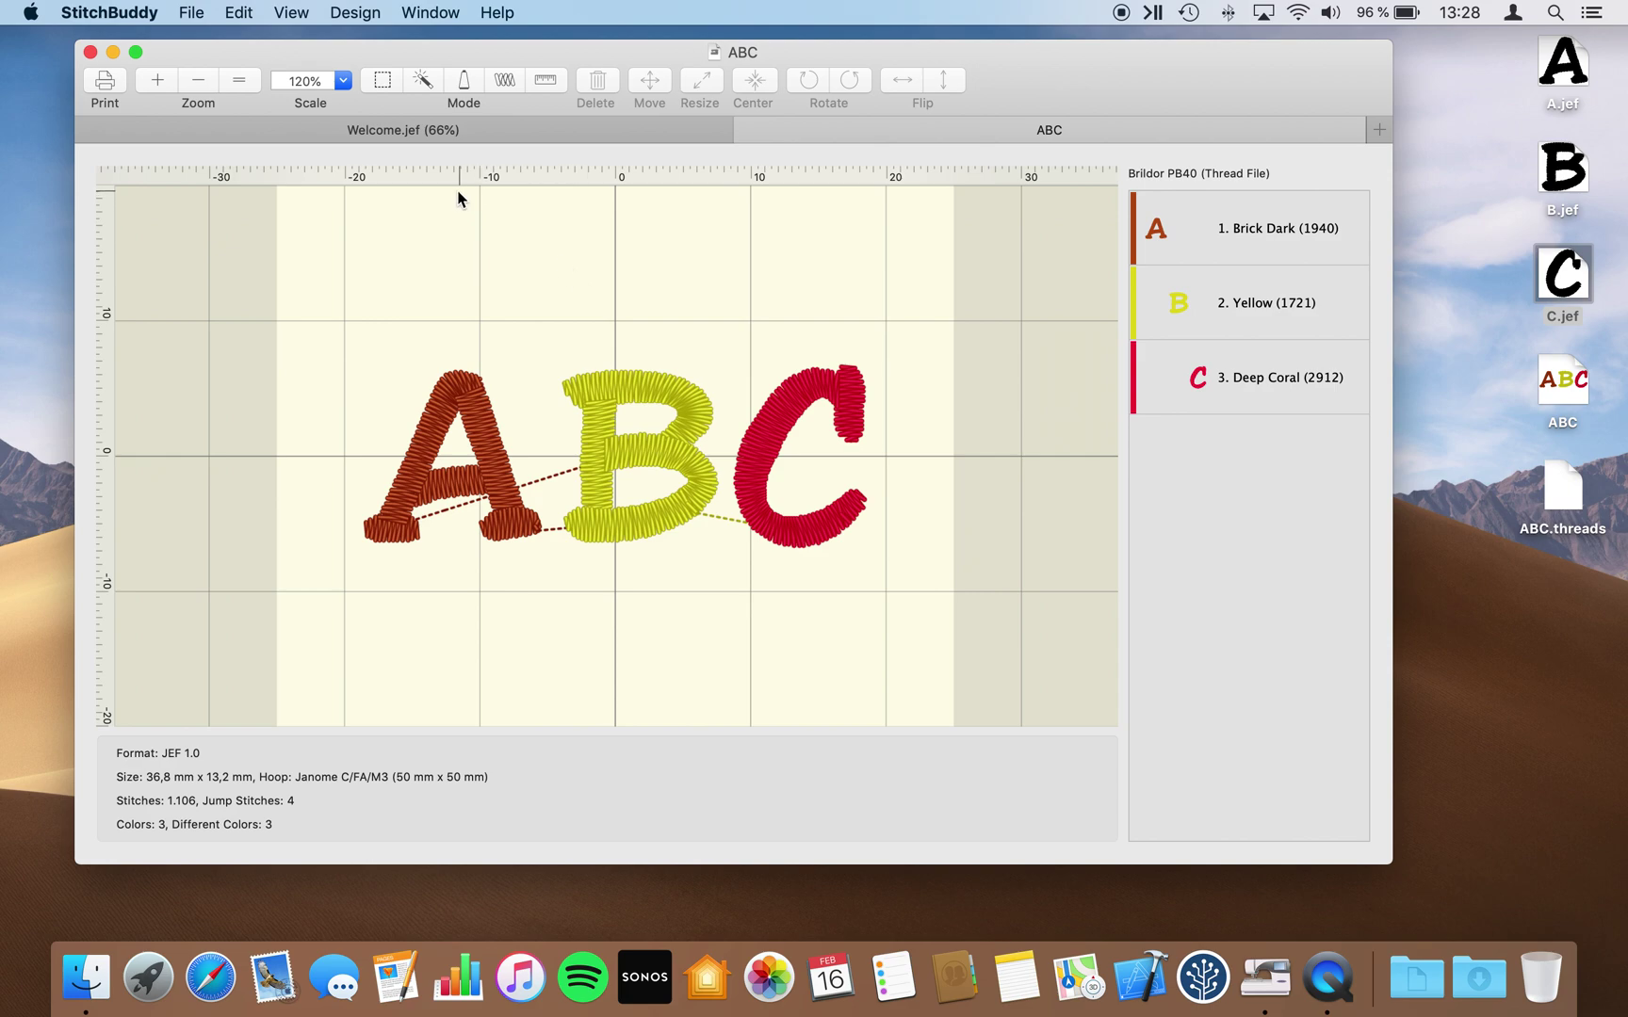
- Fit the design to the window, then zoom one step in and back out
left_click(246, 85)
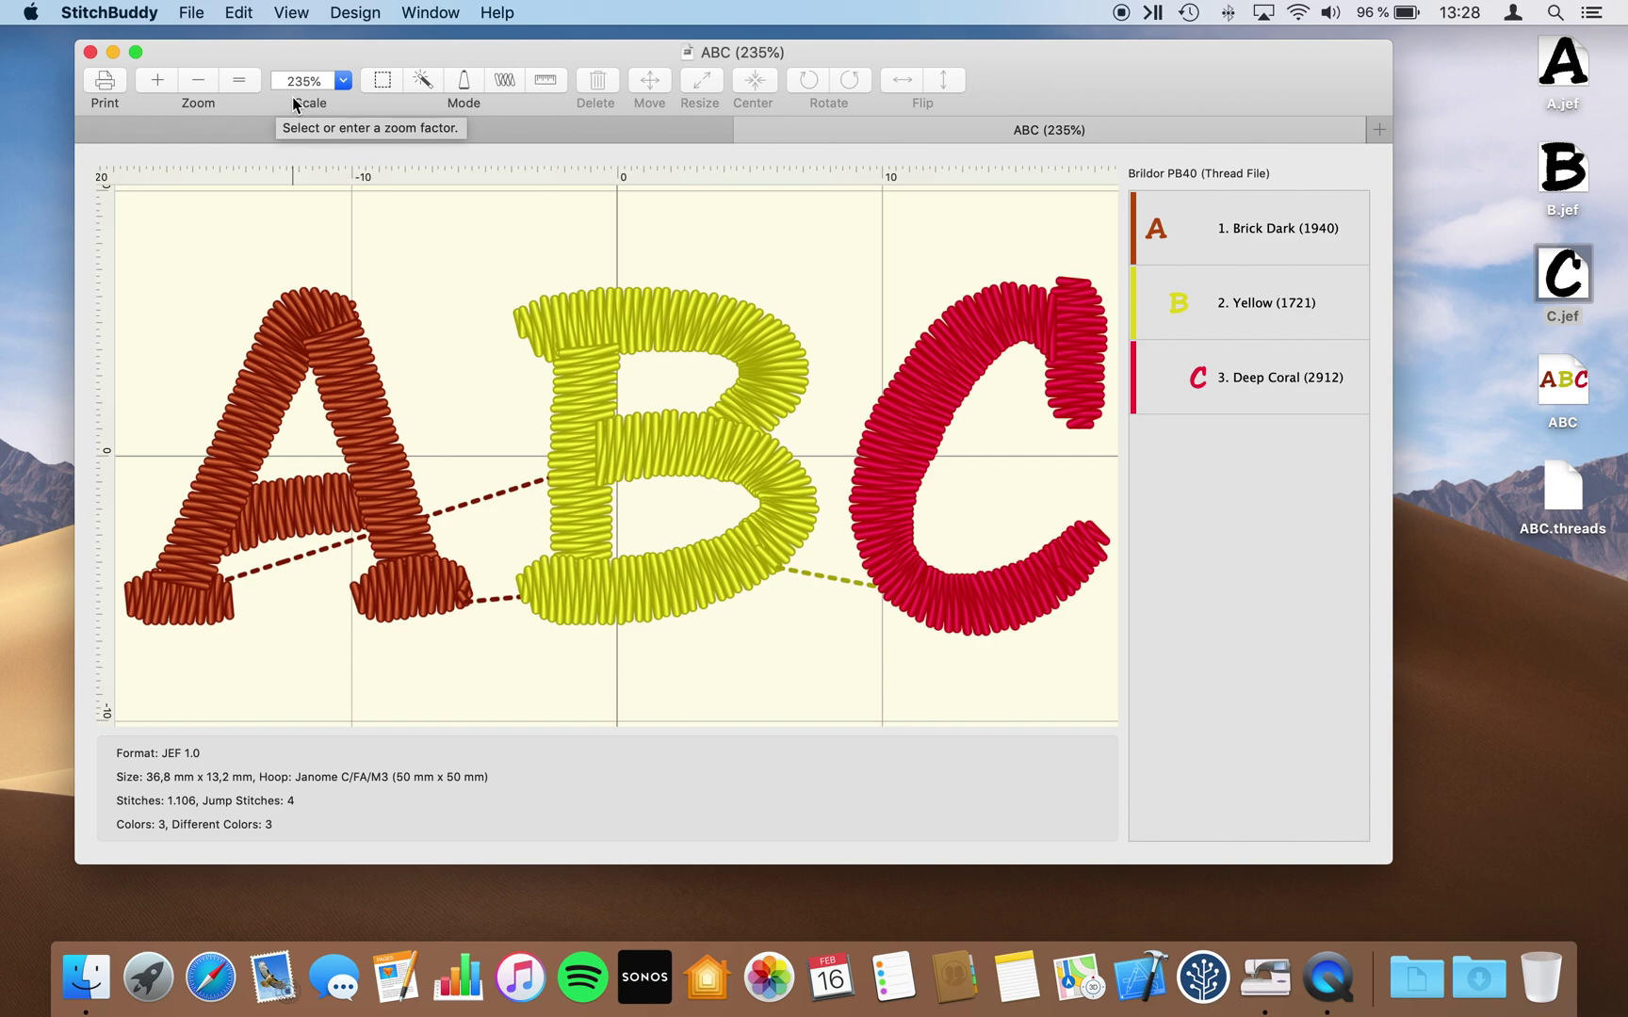
left_click(160, 84)
left_click(198, 81)
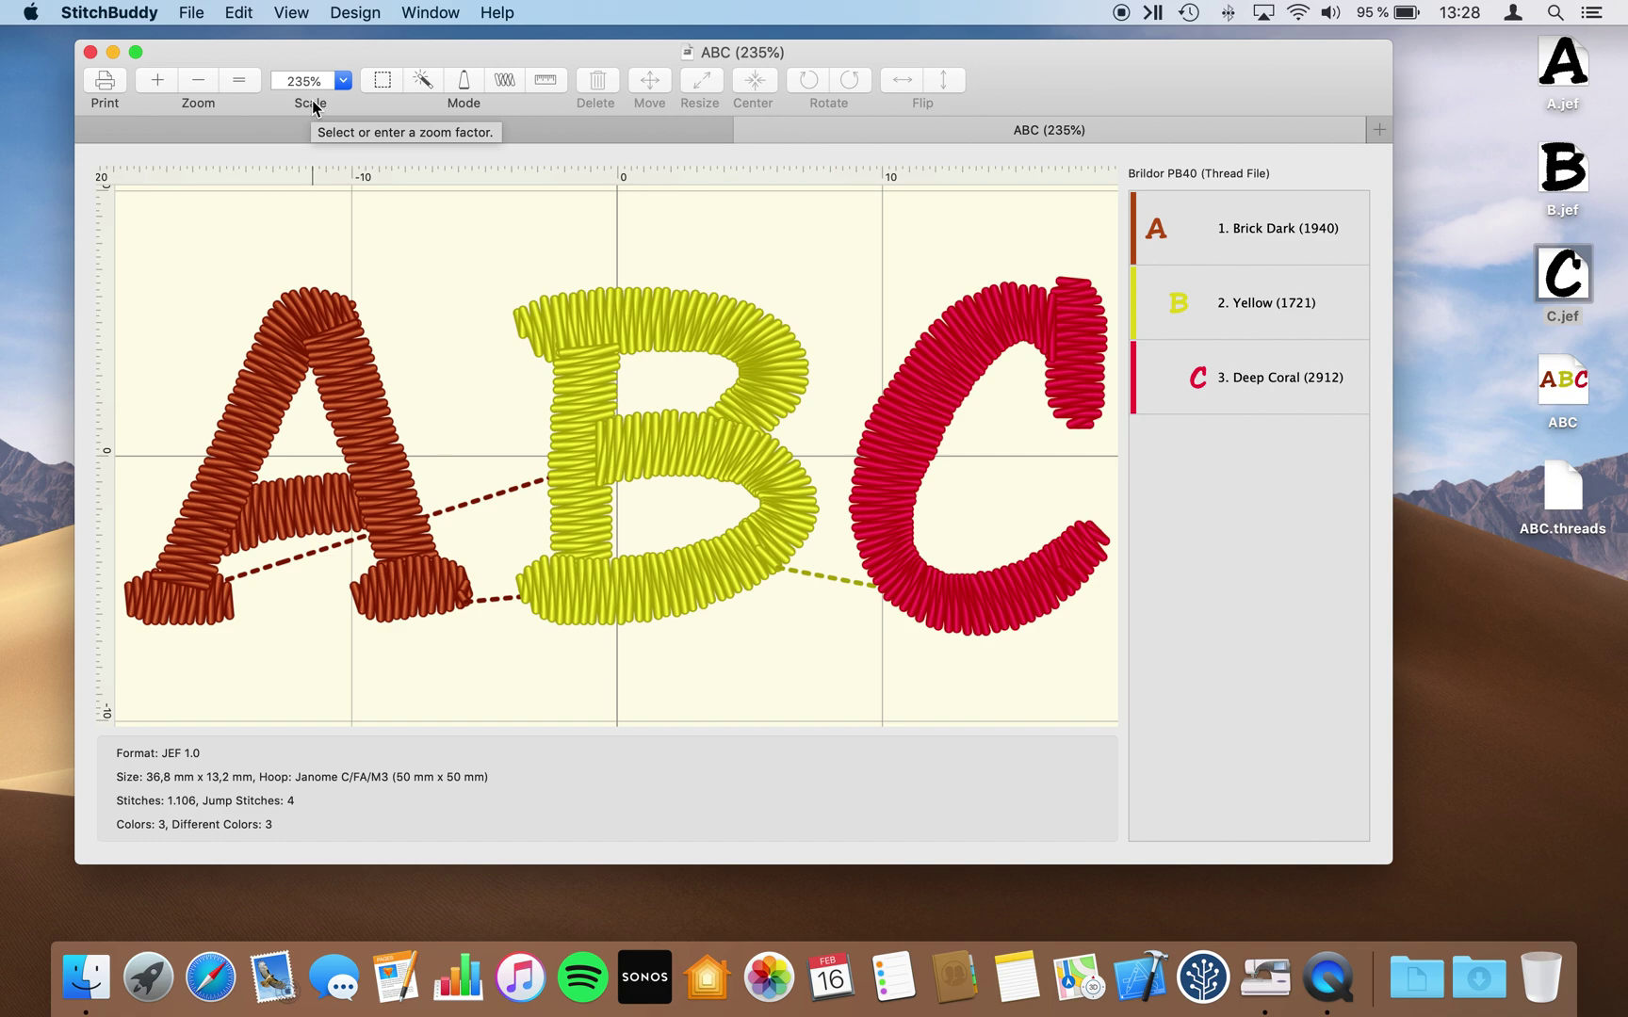
- Select the B colour block with the magic wand, move it up, then undo the move
left_click(417, 86)
left_click(608, 323)
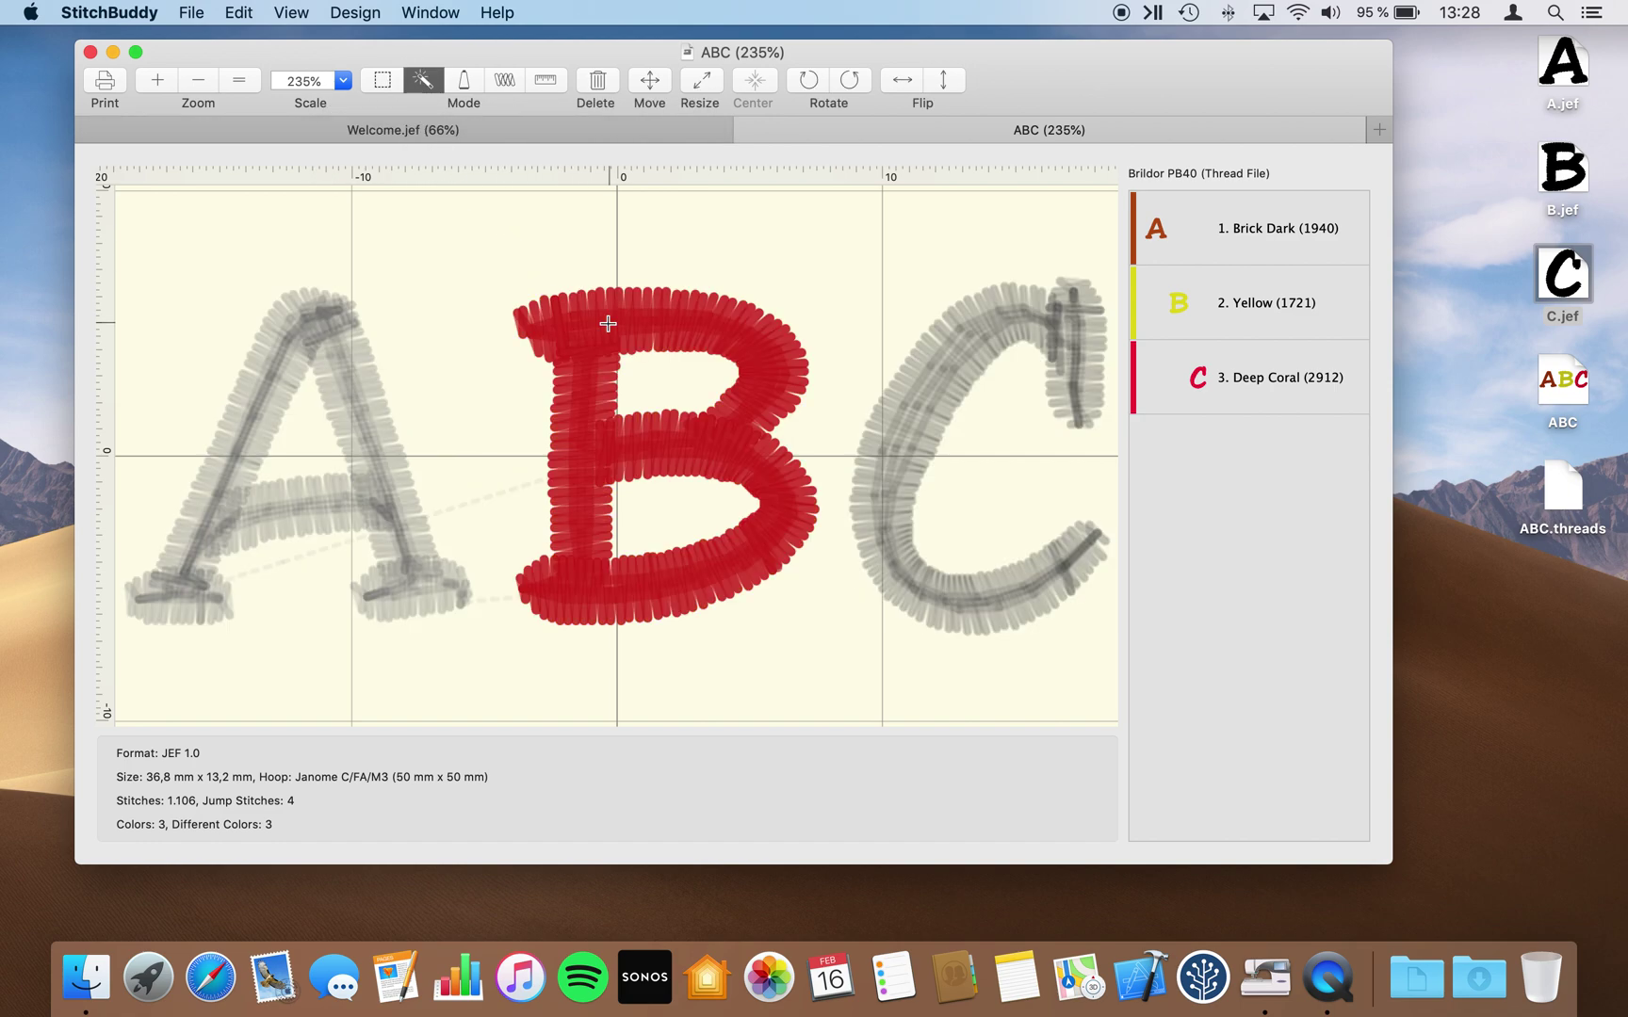
left_click_drag(613, 323, 618, 224)
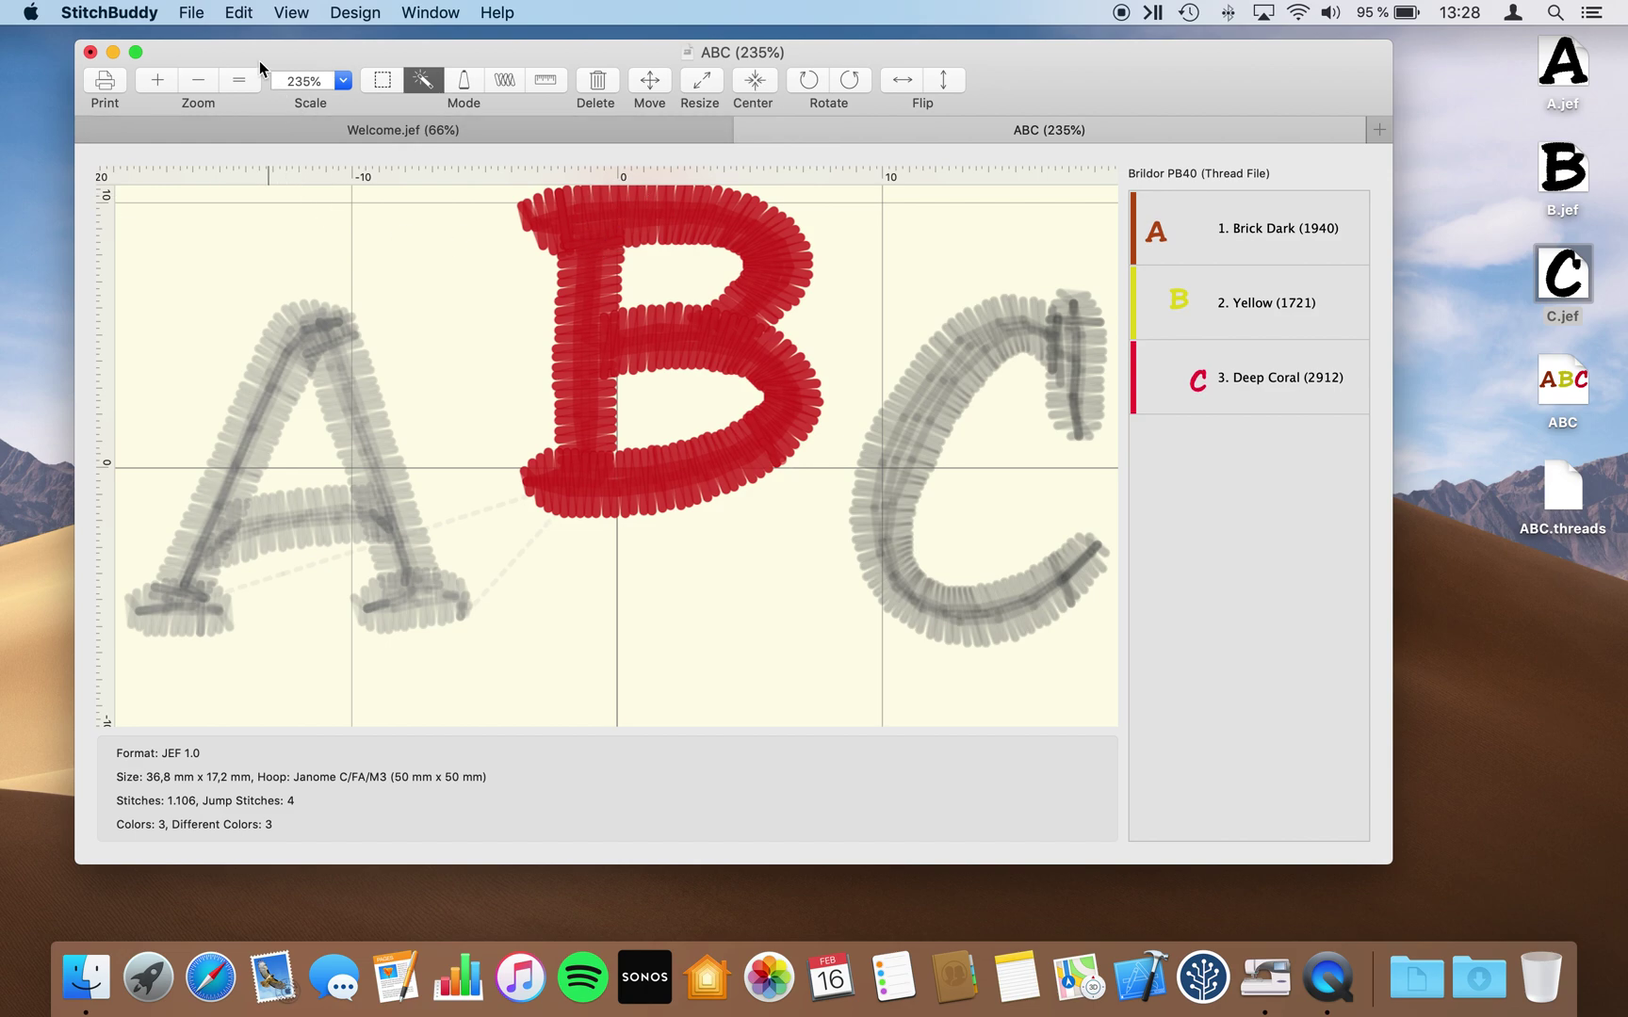
left_click(239, 11)
left_click(261, 41)
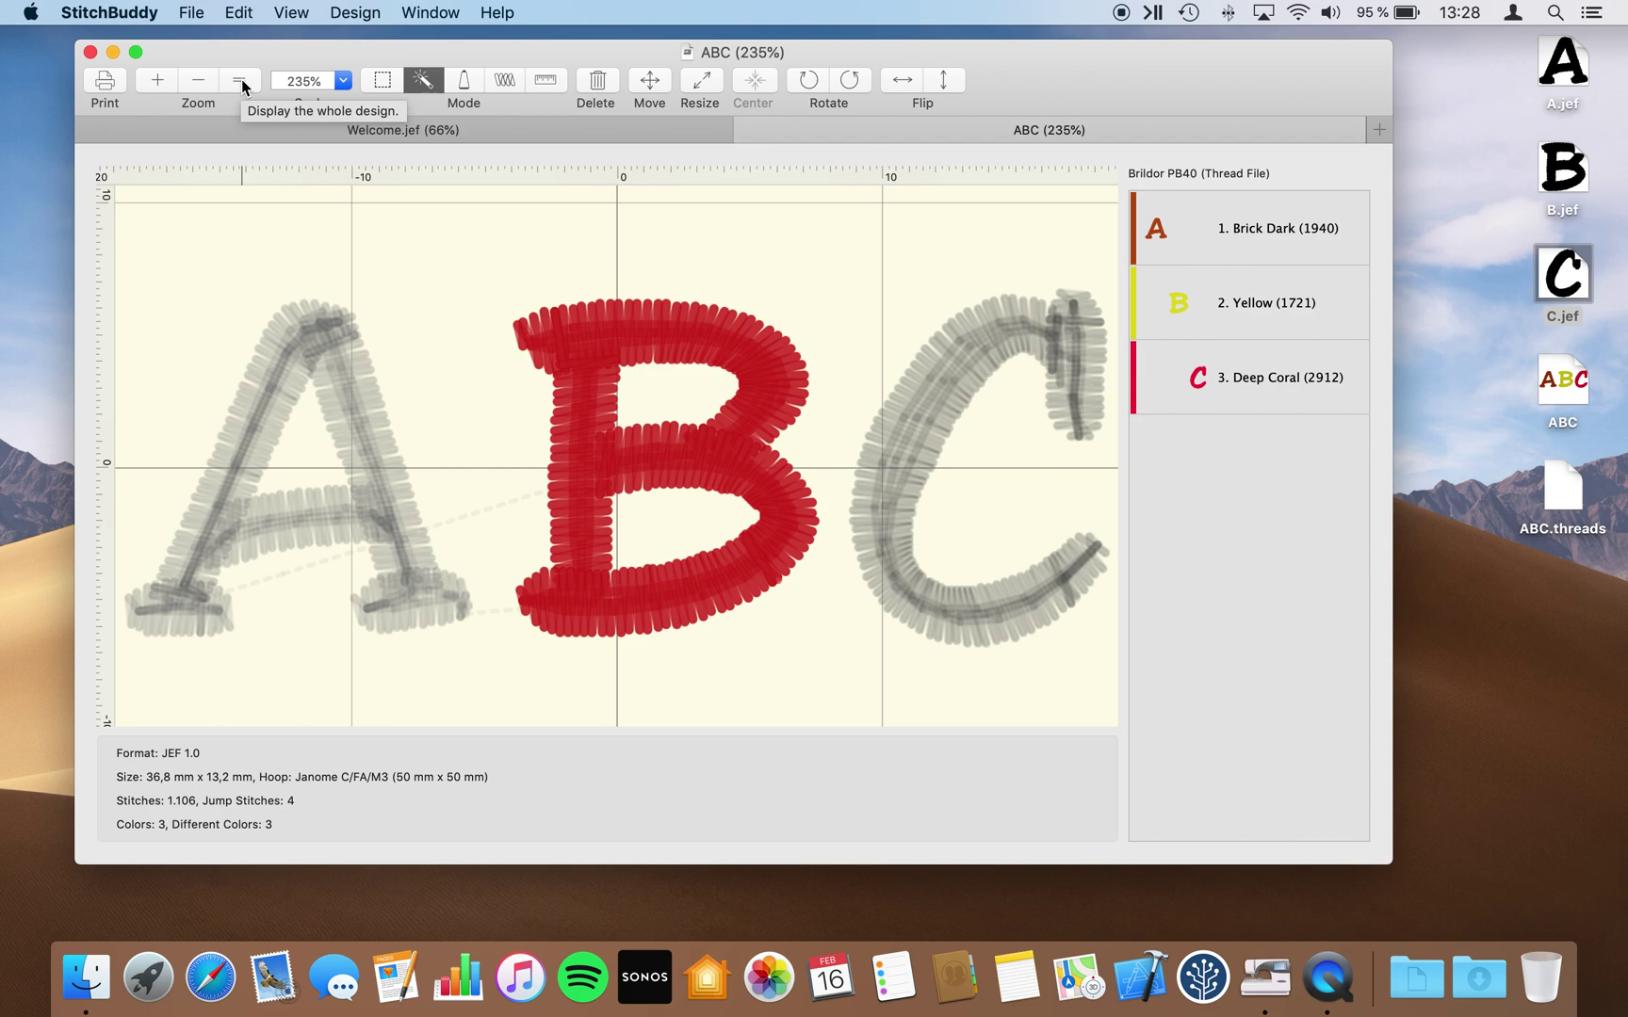
- View the design at 100%, fit it to the window again, and deselect the B
left_click(344, 82)
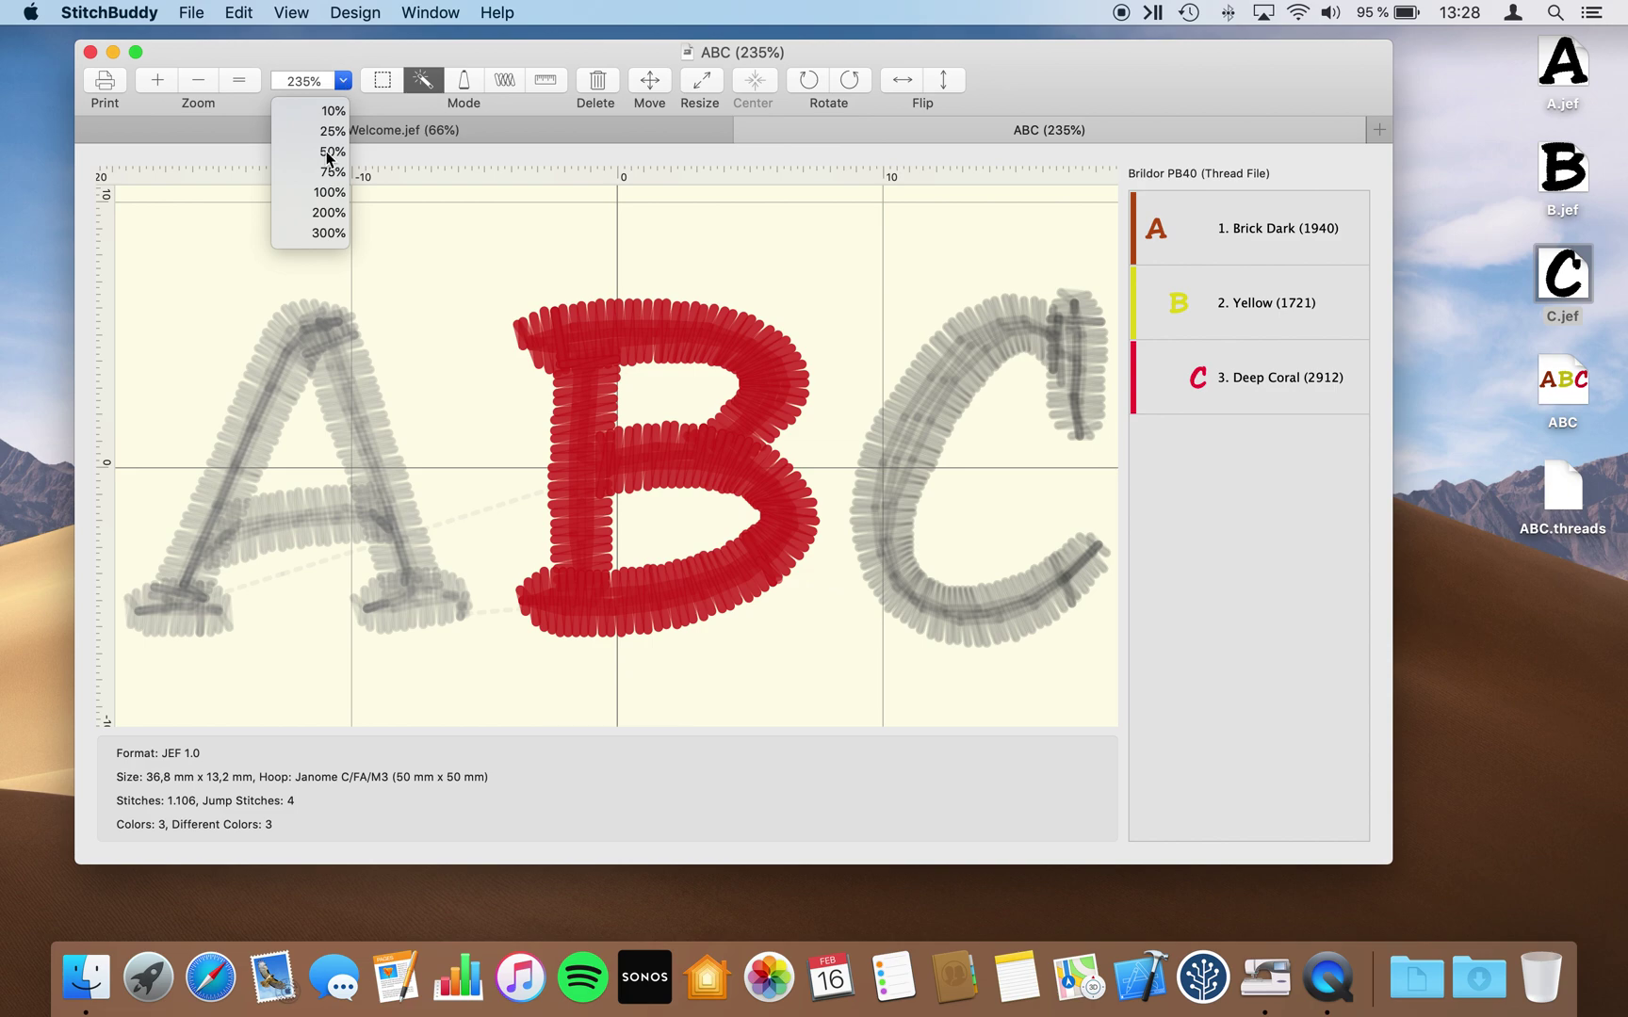
left_click(328, 192)
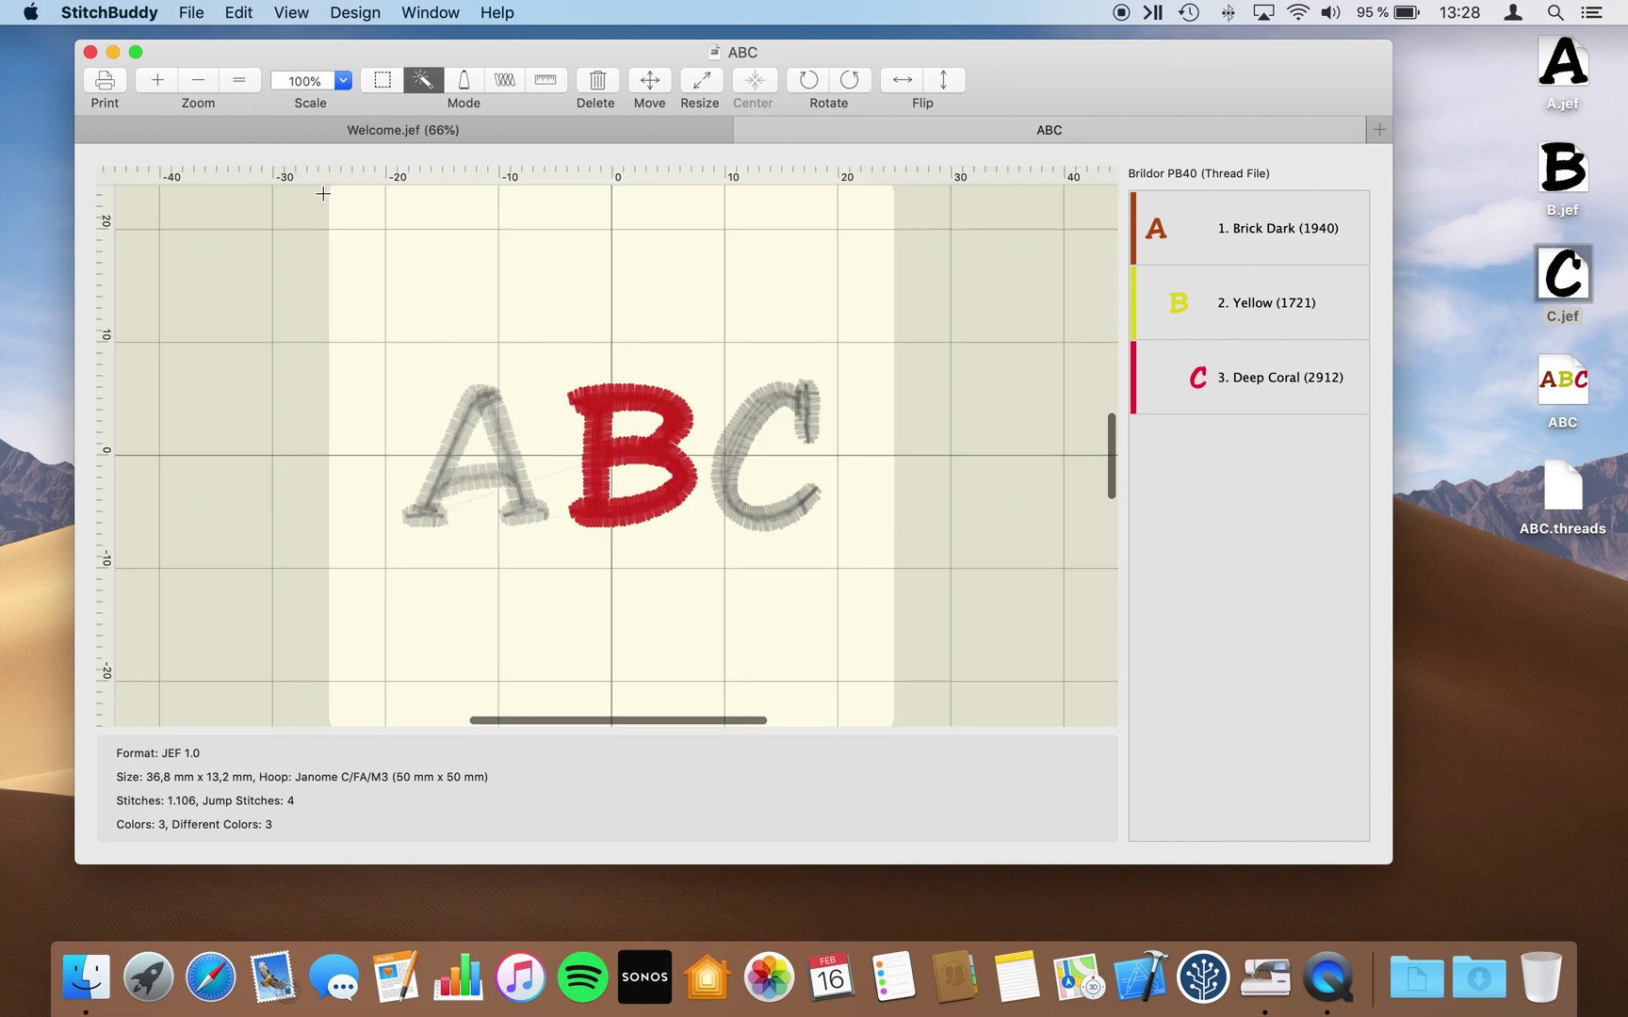
left_click(244, 83)
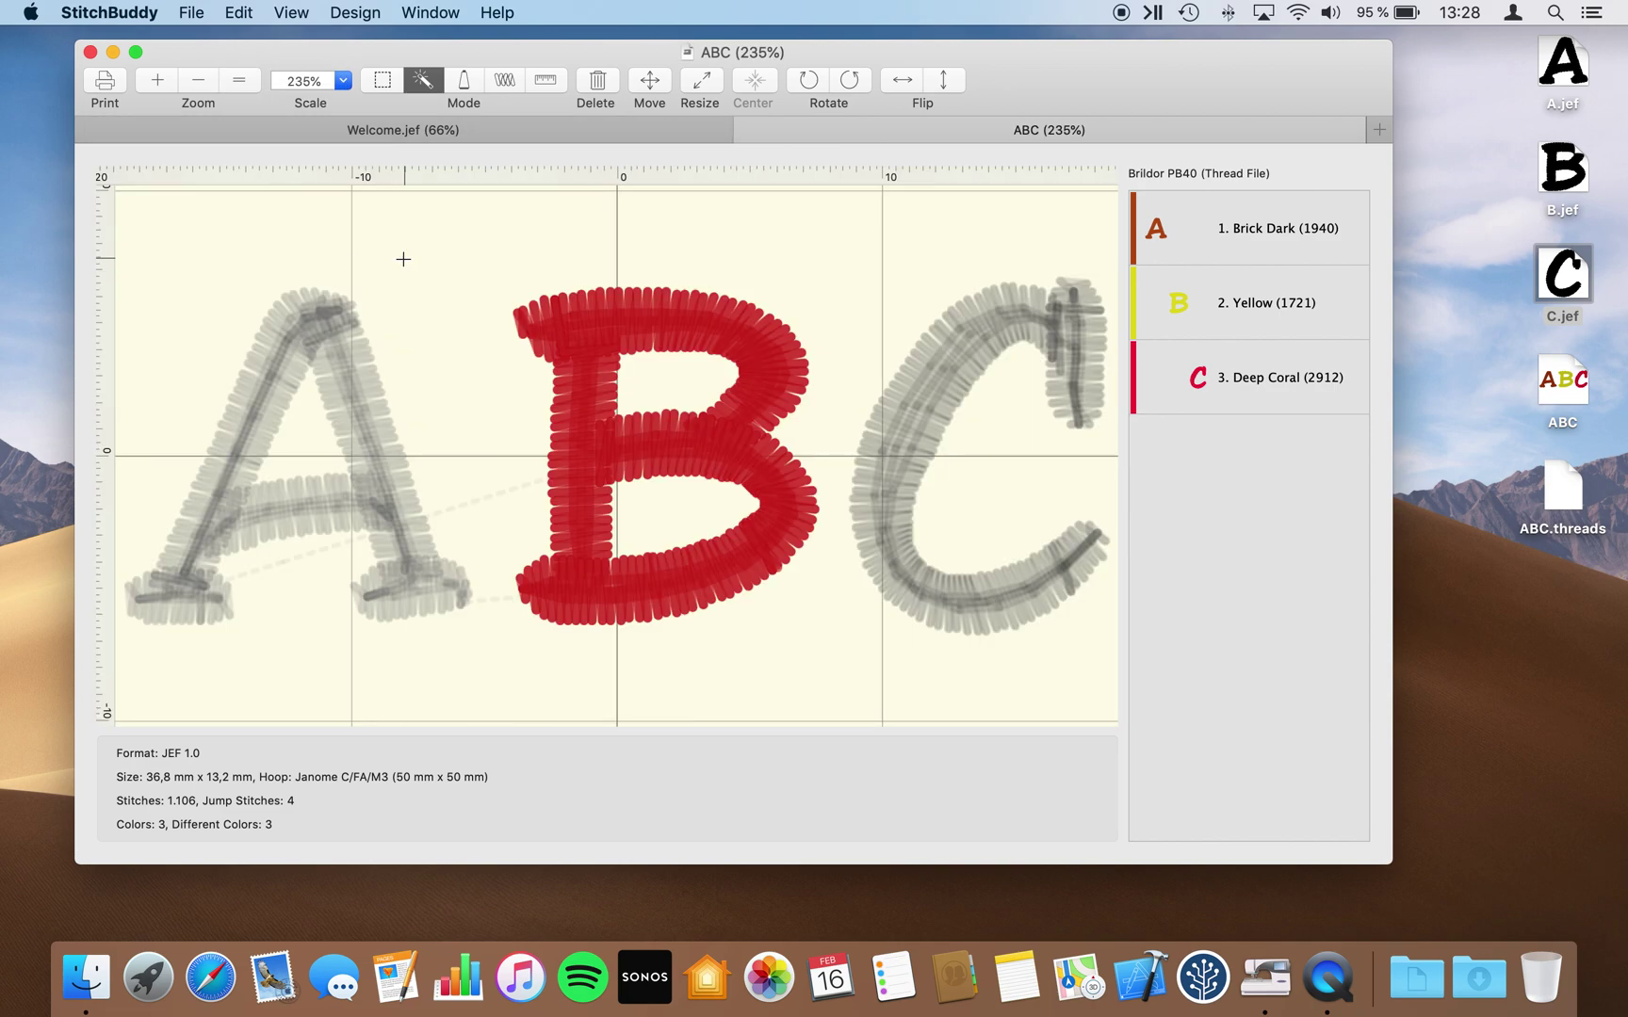
left_click(403, 259)
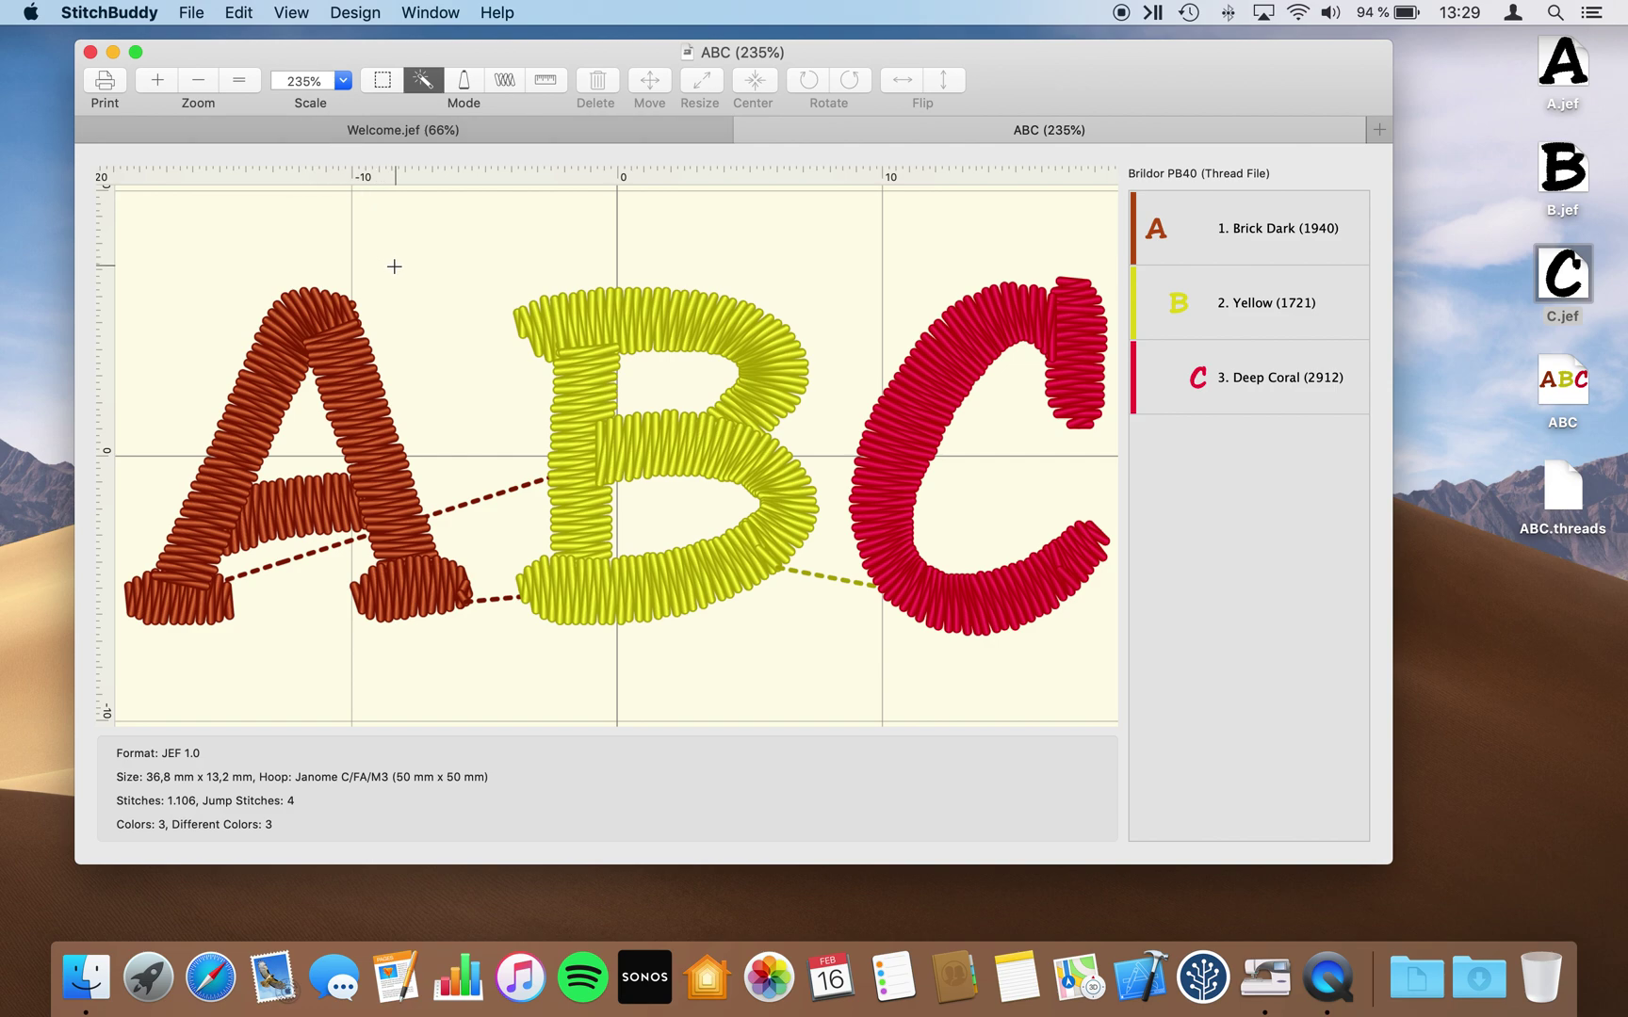
- Scroll-zoom in on the canvas, then back out to about 197%
scroll(394, 265, "up", 5)
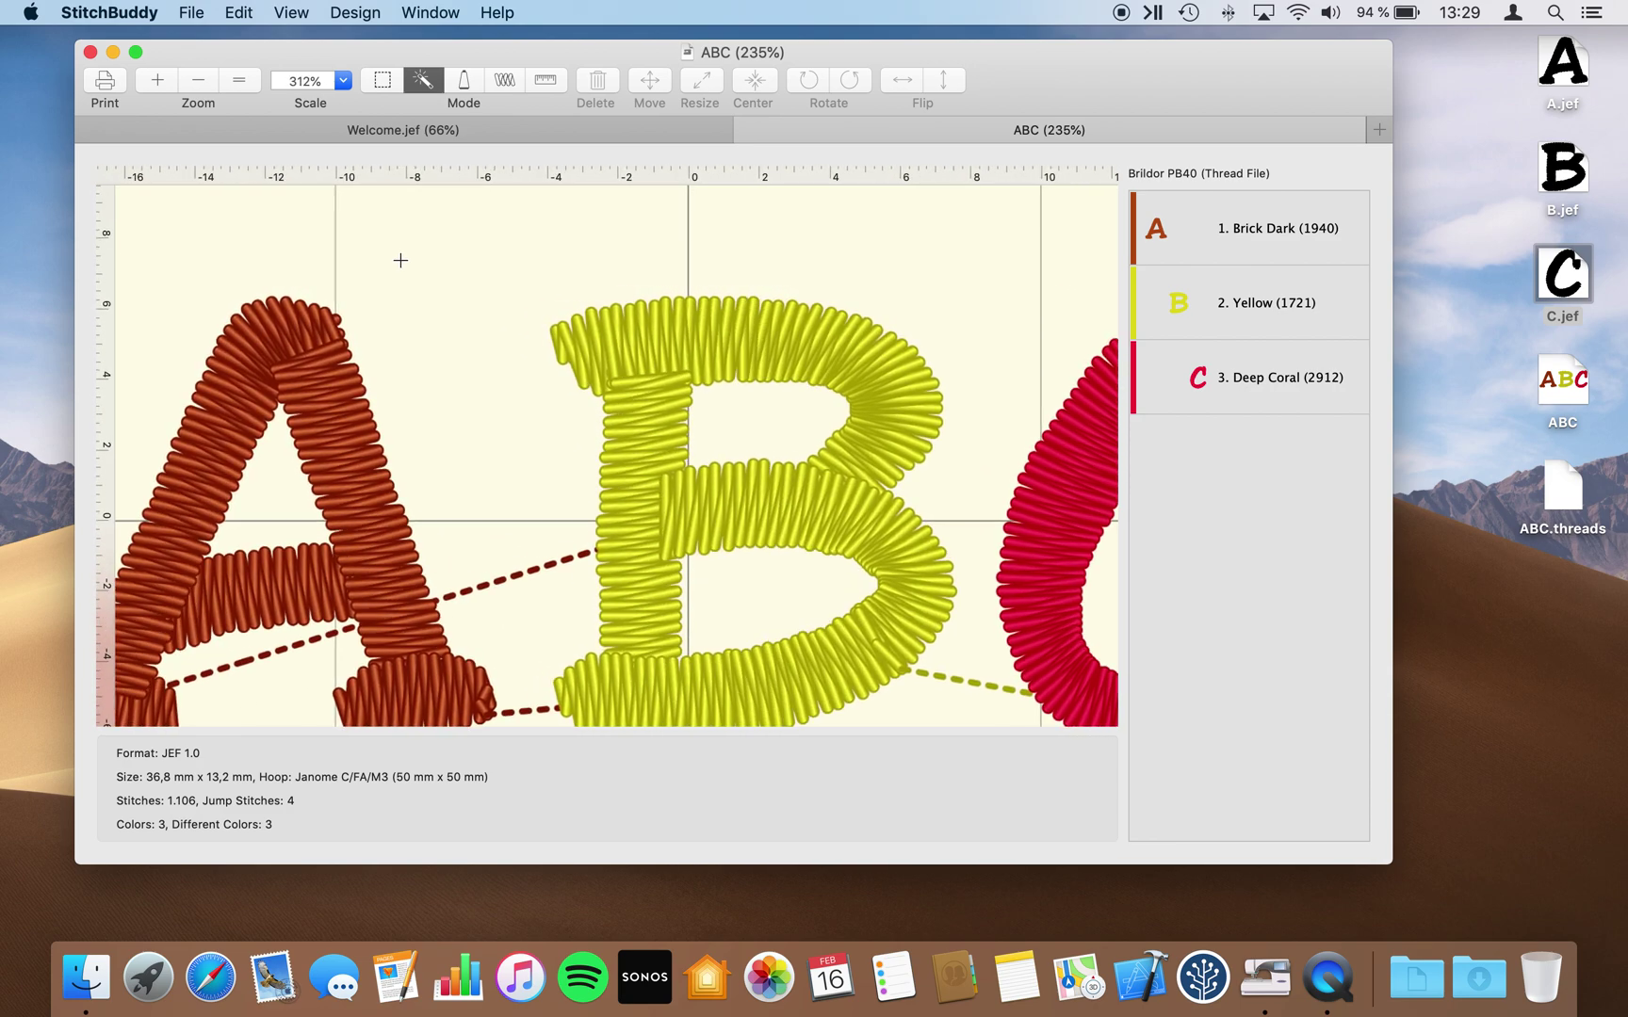
scroll(401, 260, "down", 5)
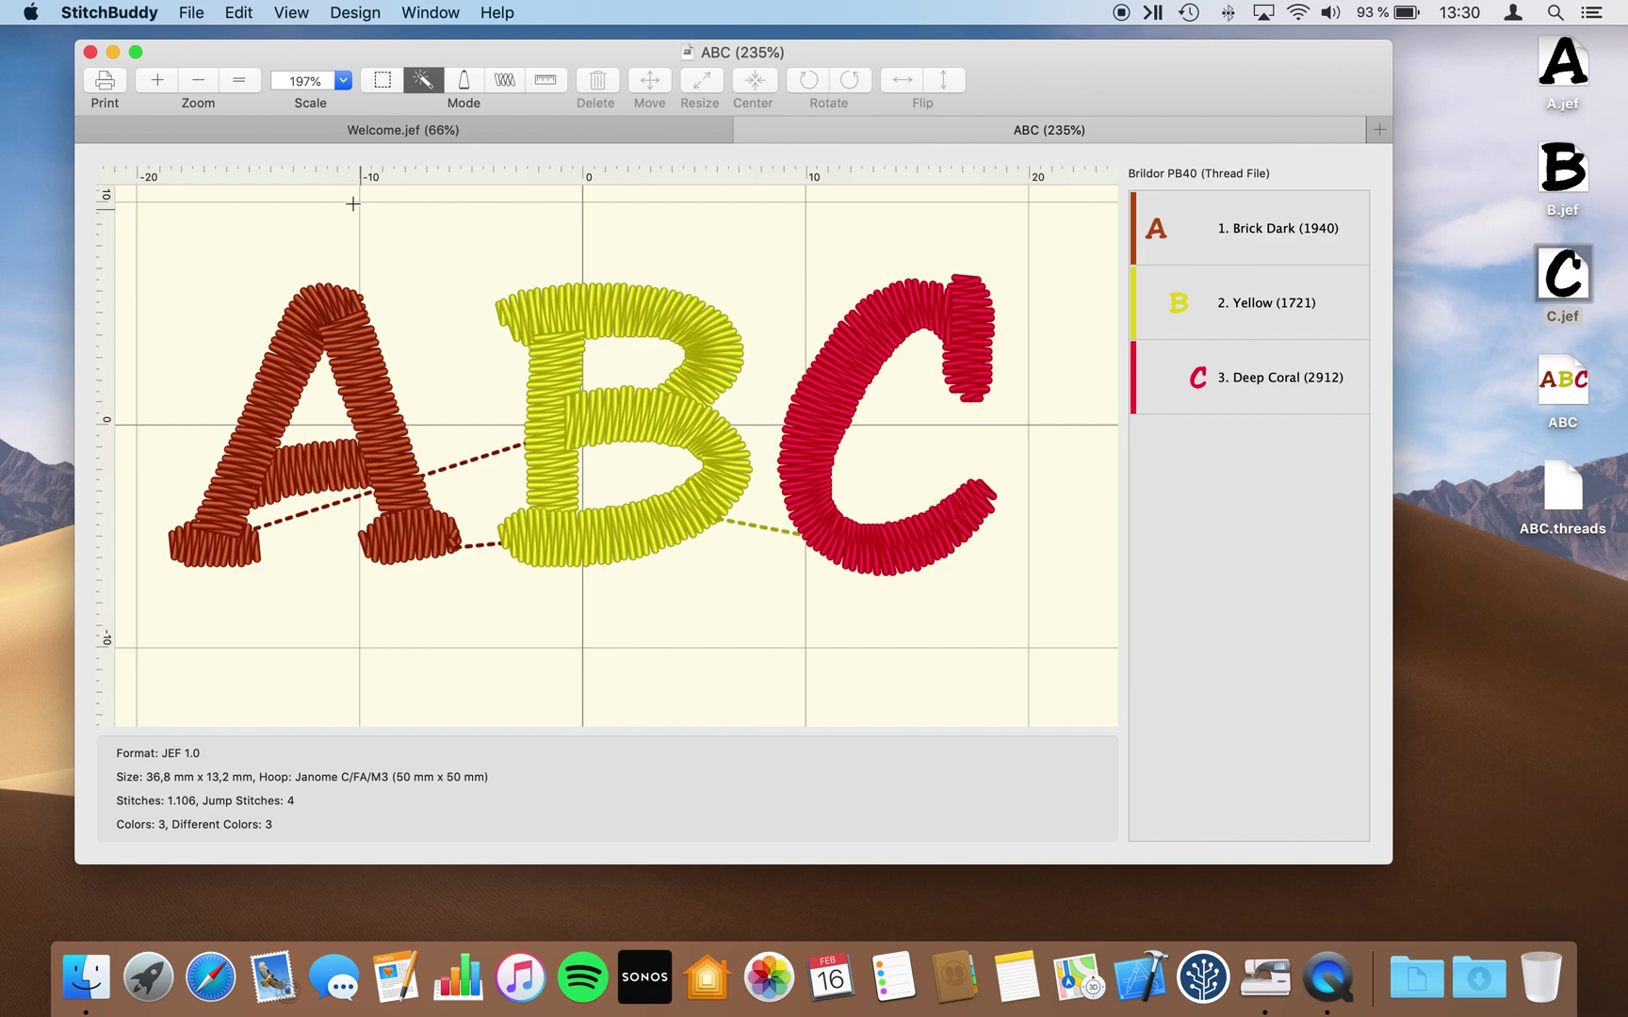
left_click(192, 12)
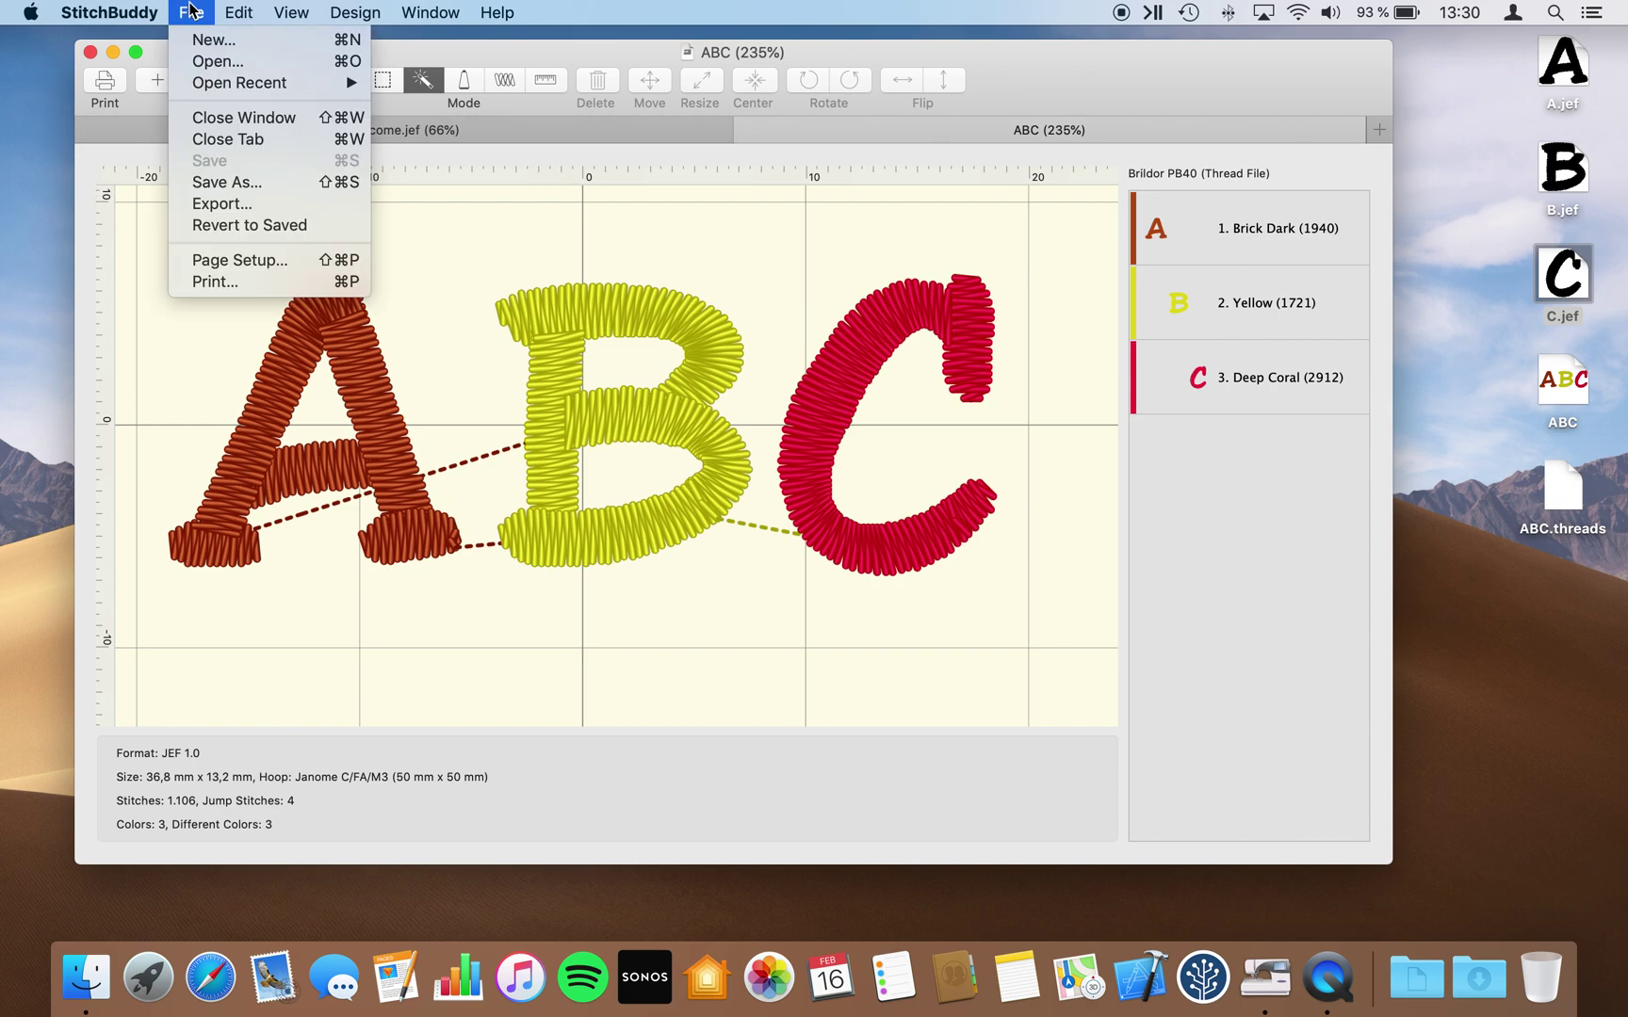
left_click(432, 48)
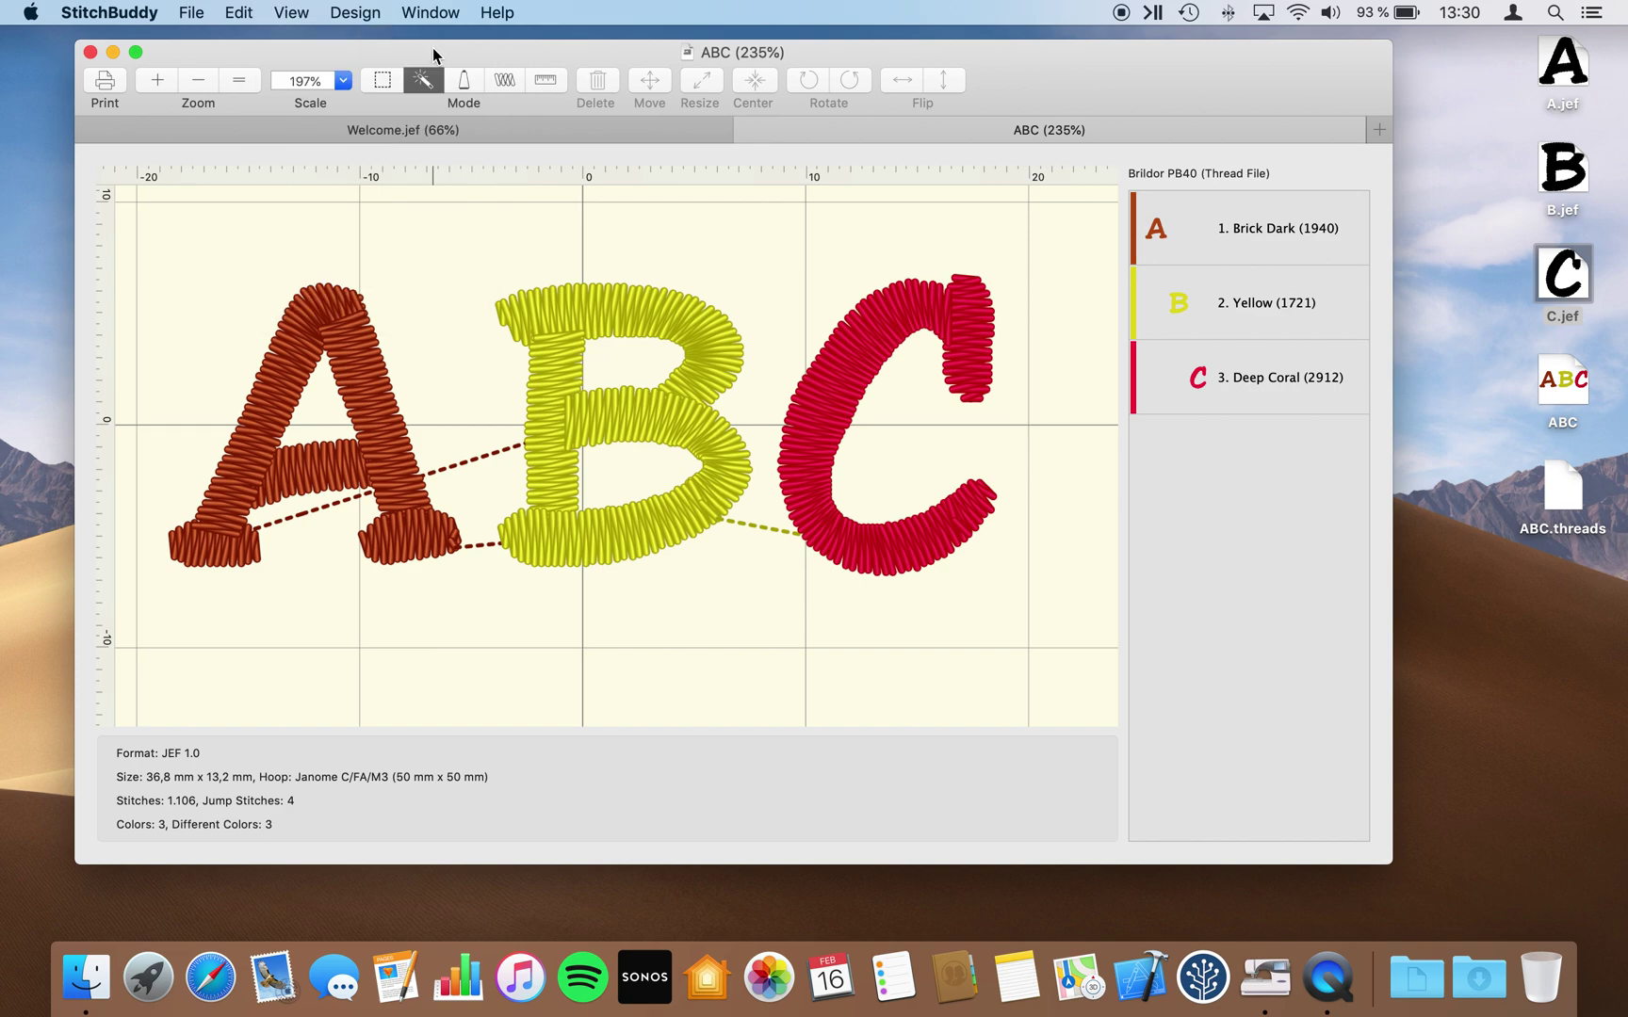
- Add the Export item to the toolbar through Customize Toolbar
right_click(1043, 85)
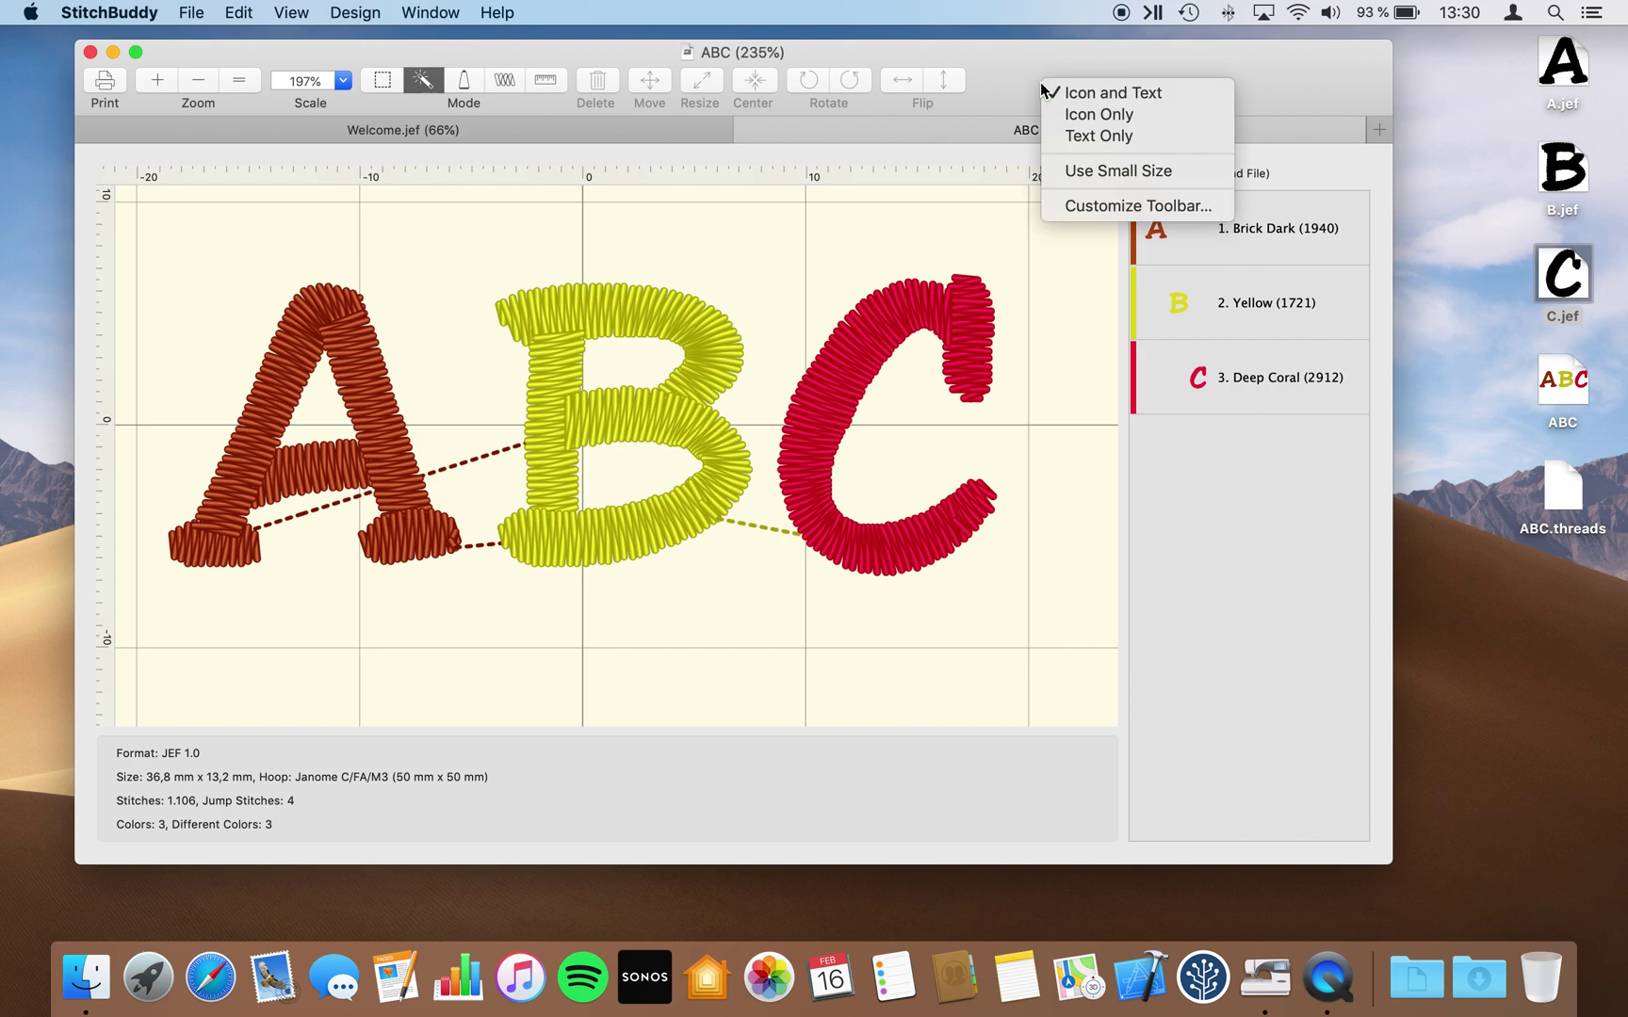
left_click(1094, 207)
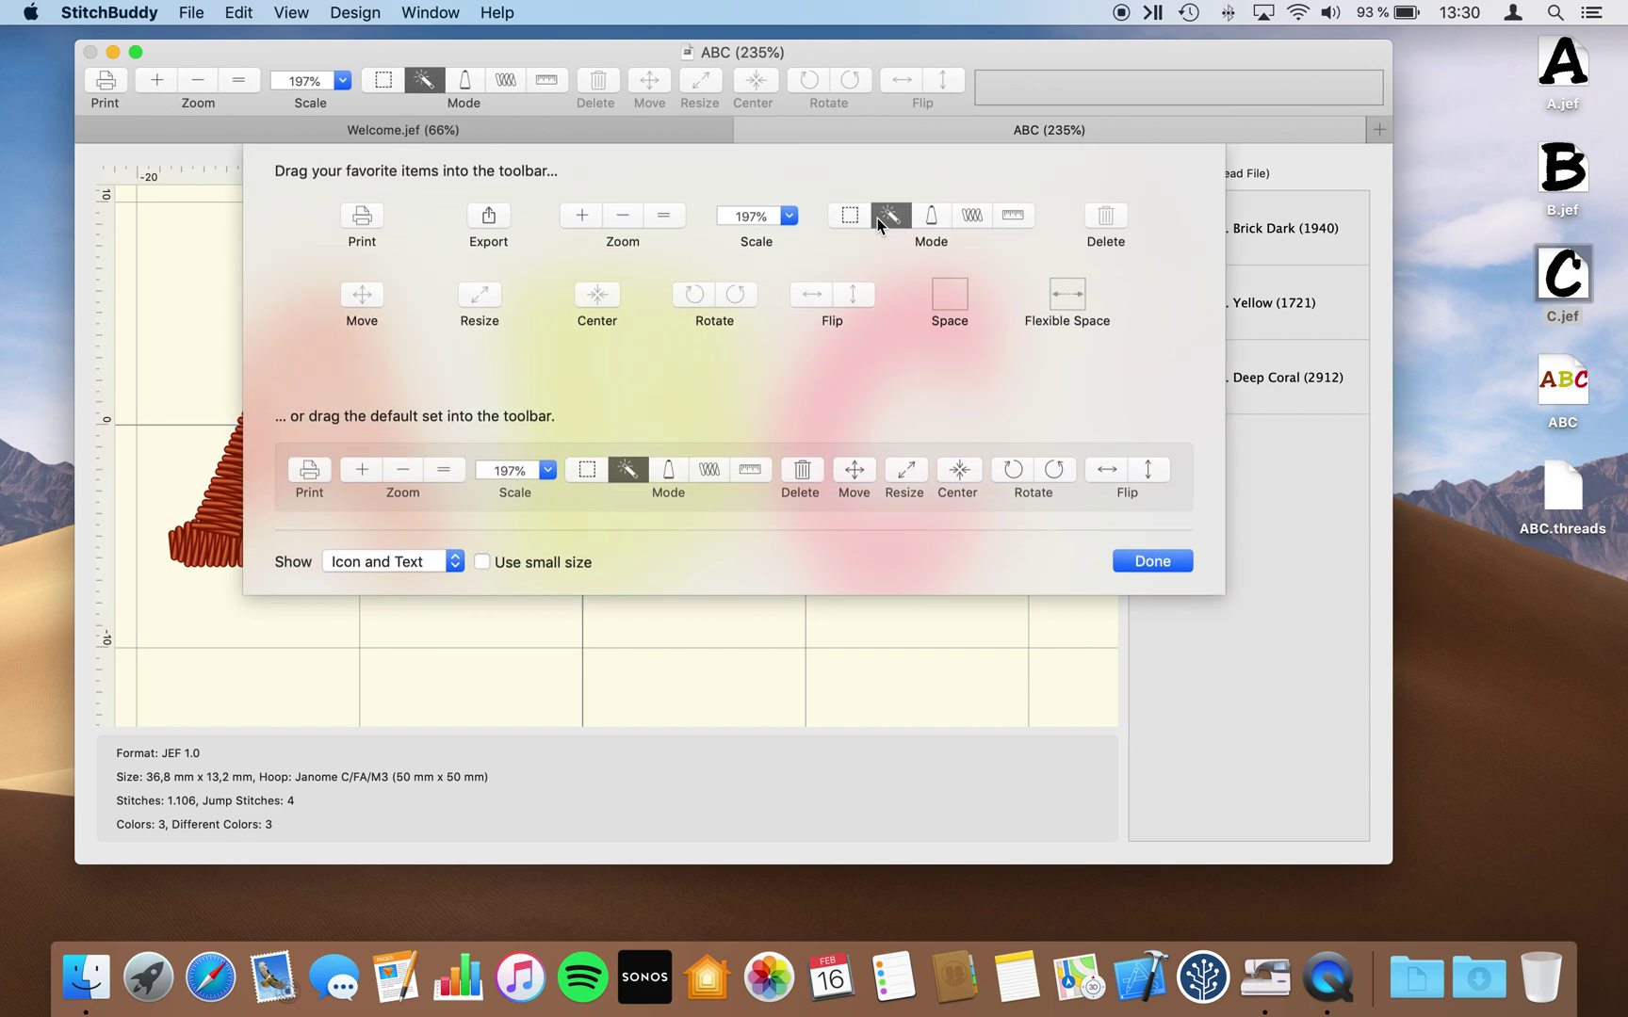
left_click_drag(495, 222, 167, 85)
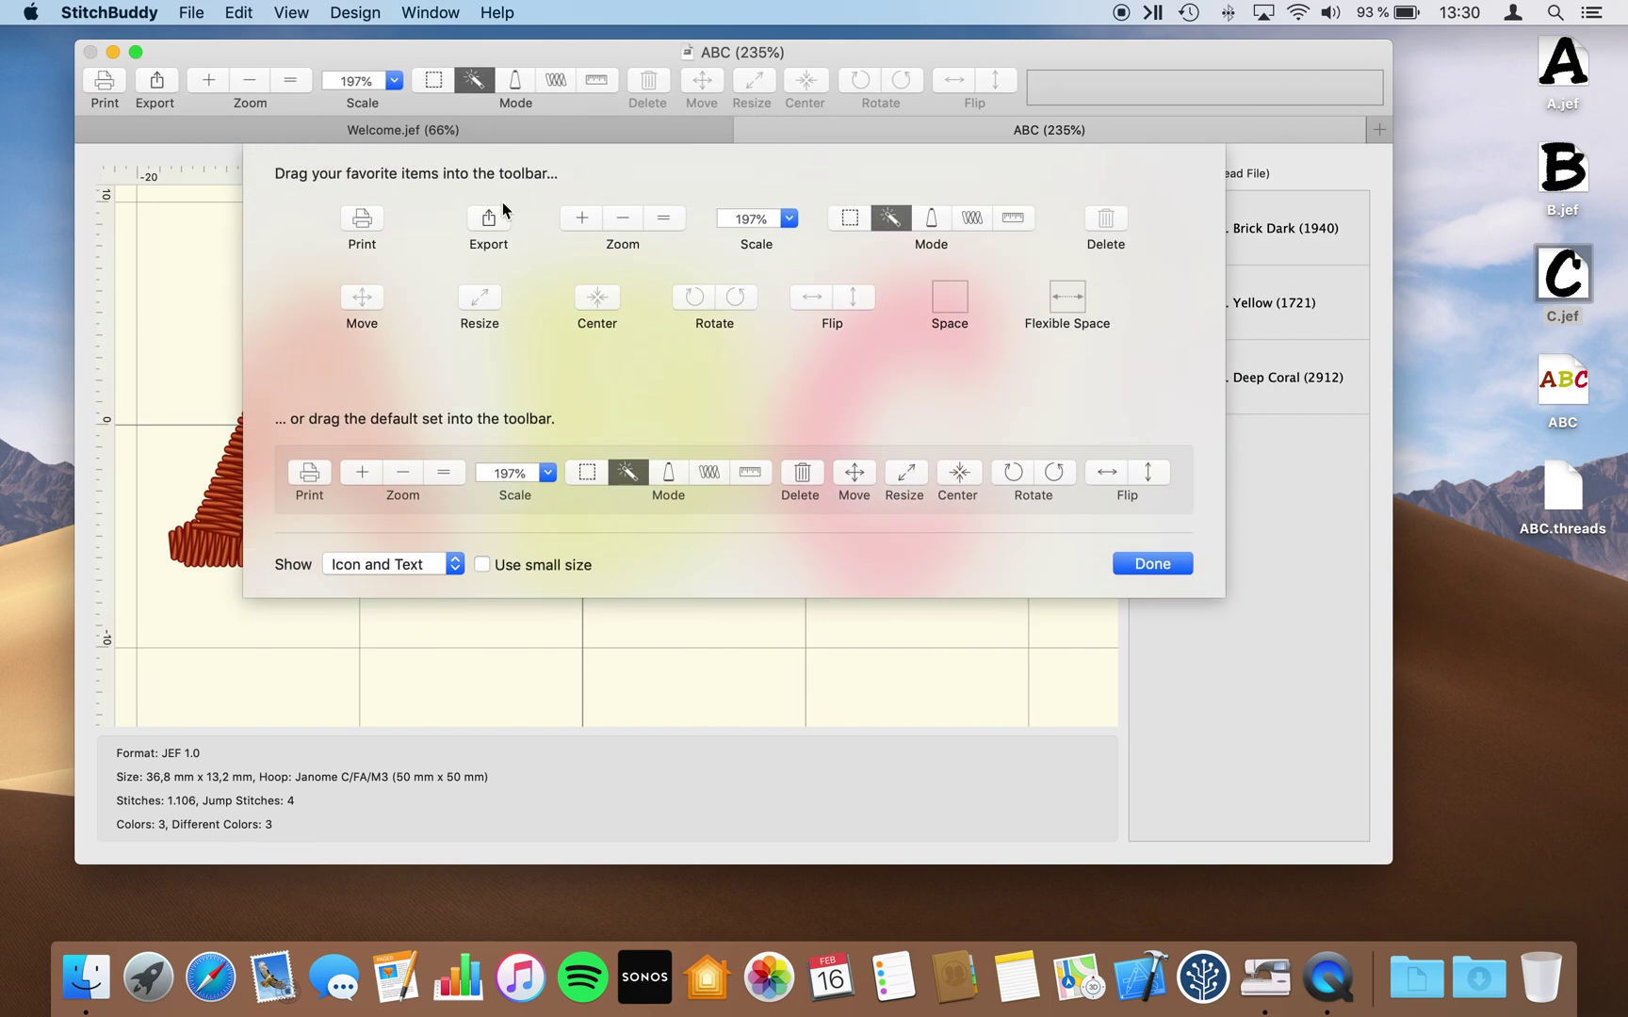
left_click(1149, 562)
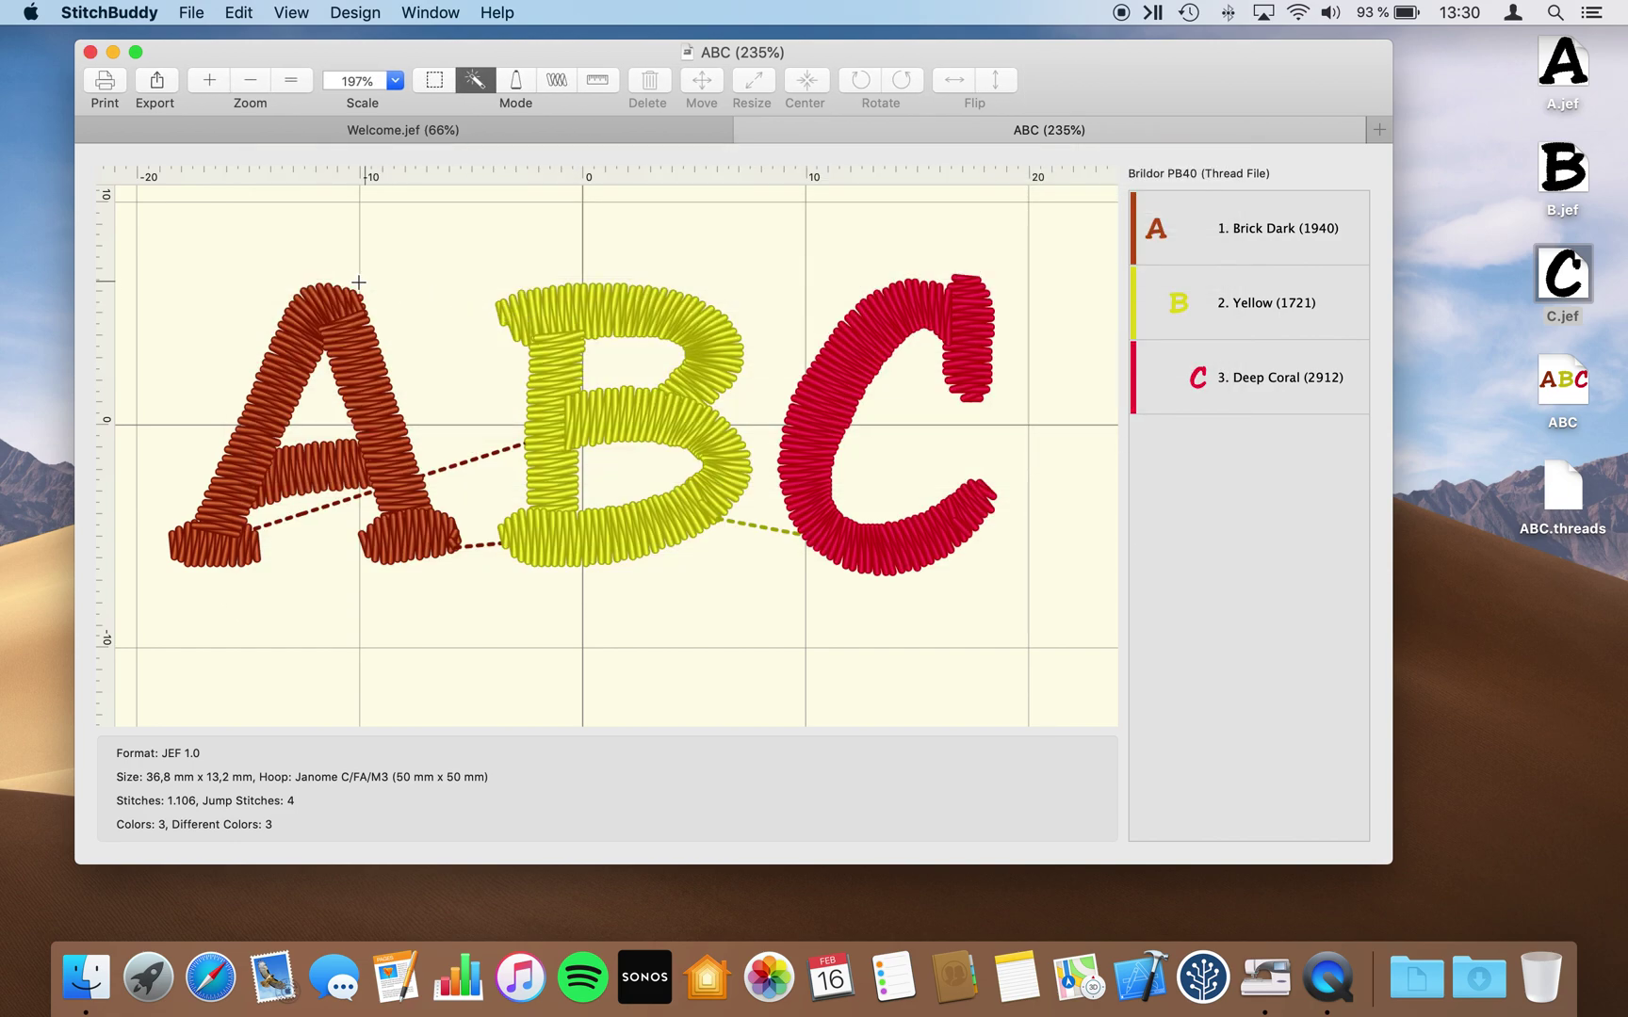
left_click(167, 86)
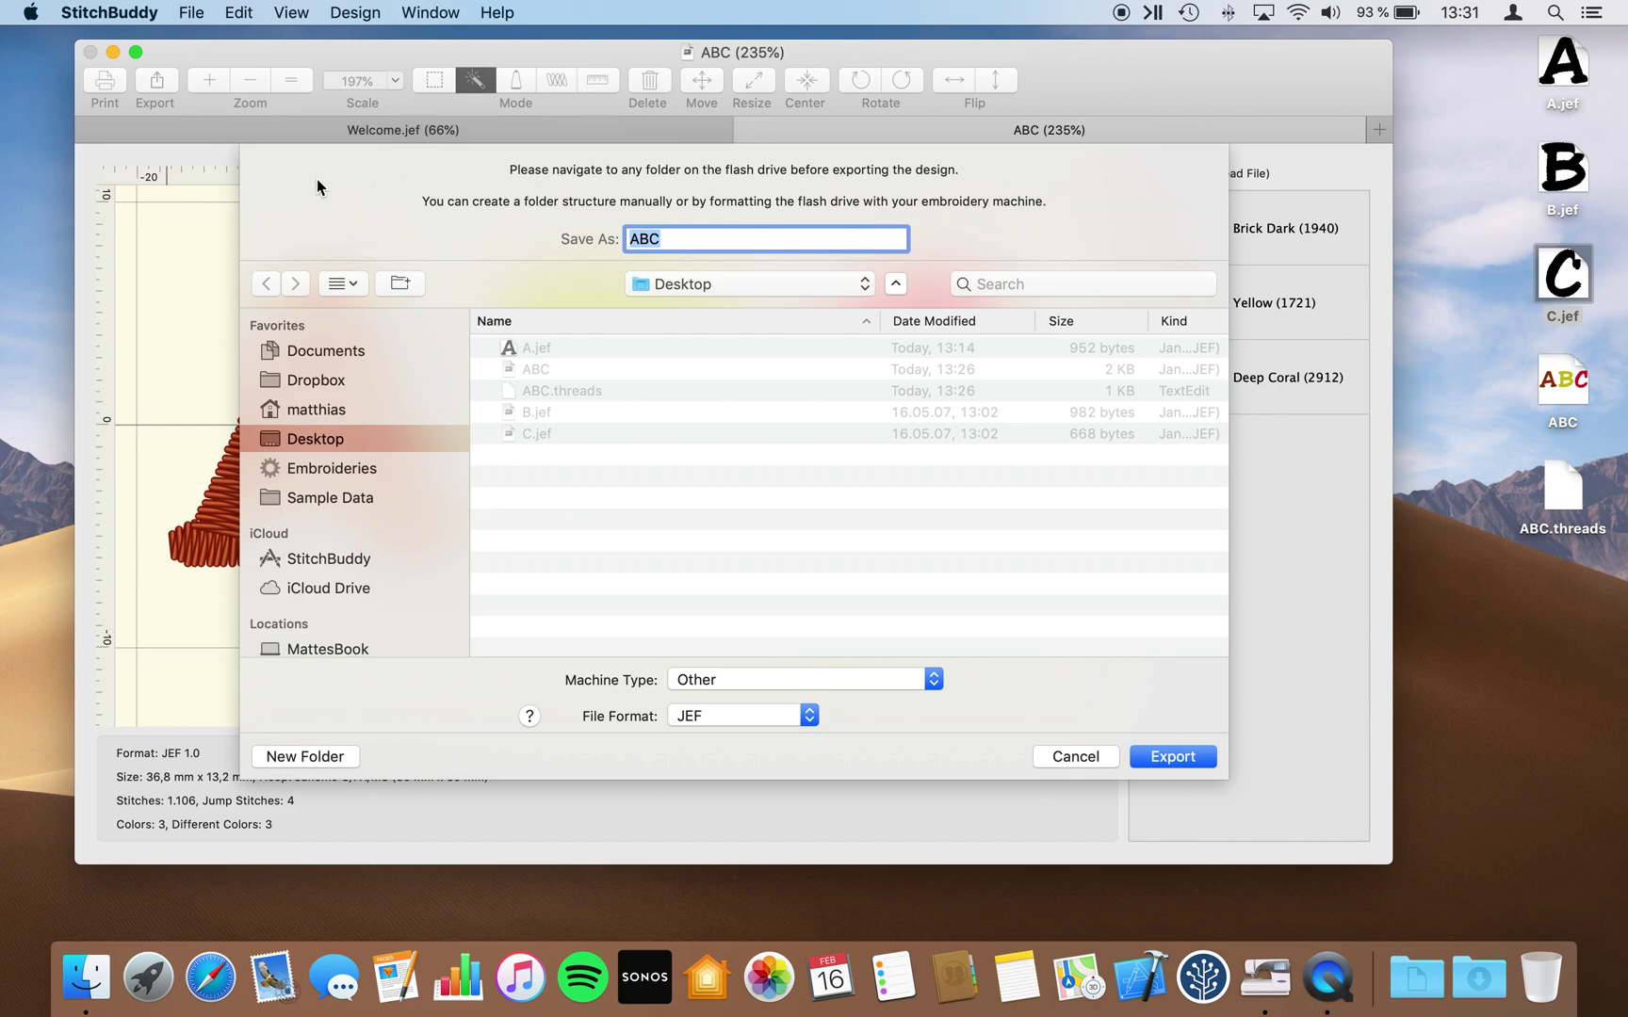
- Set the export machine type to Janome MC 500e / 9900 / 15000, keeping JEF format
left_click(896, 285)
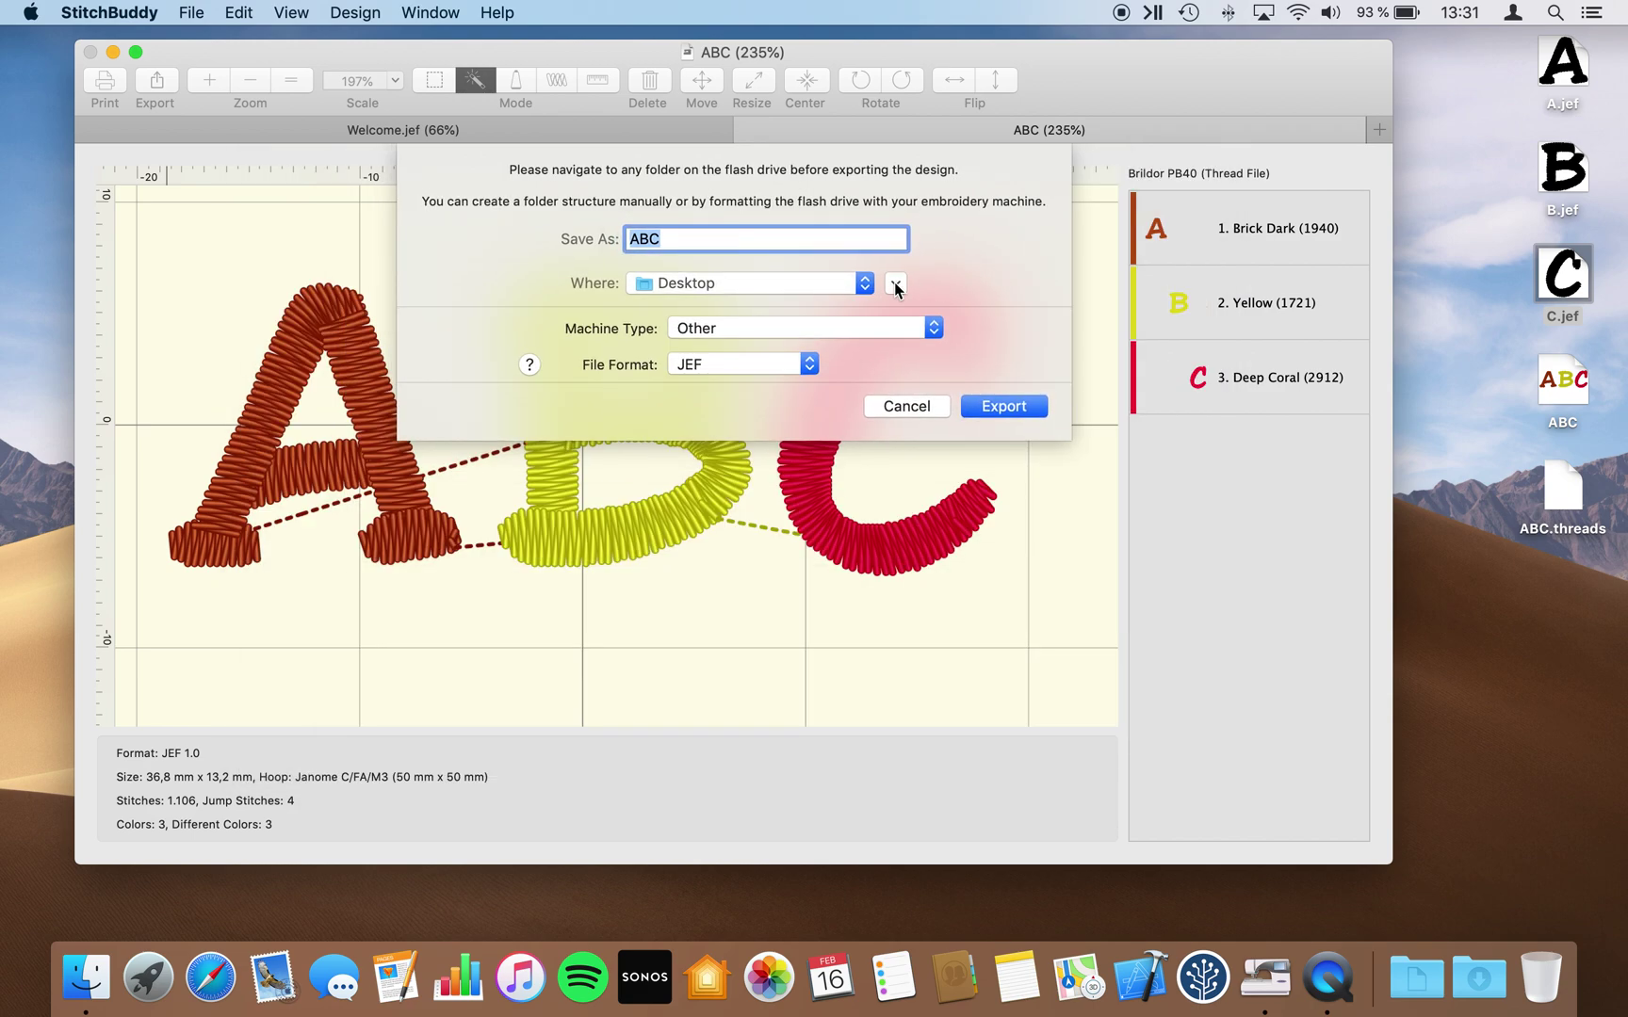
left_click(896, 285)
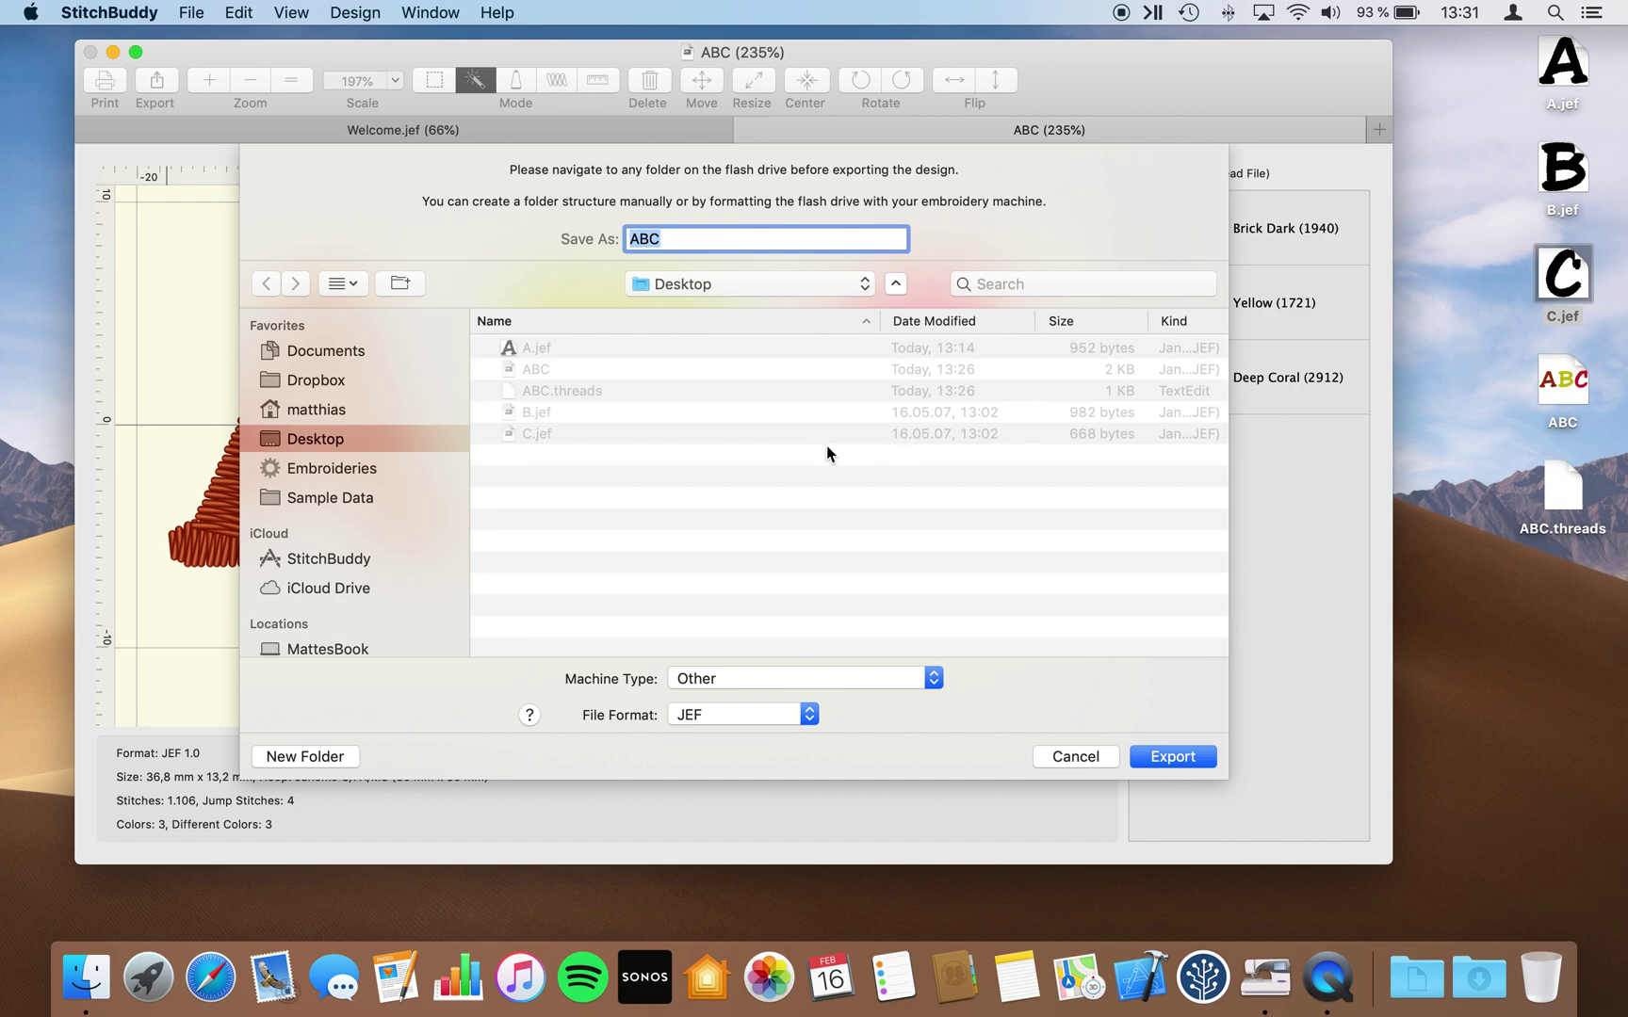
left_click(826, 685)
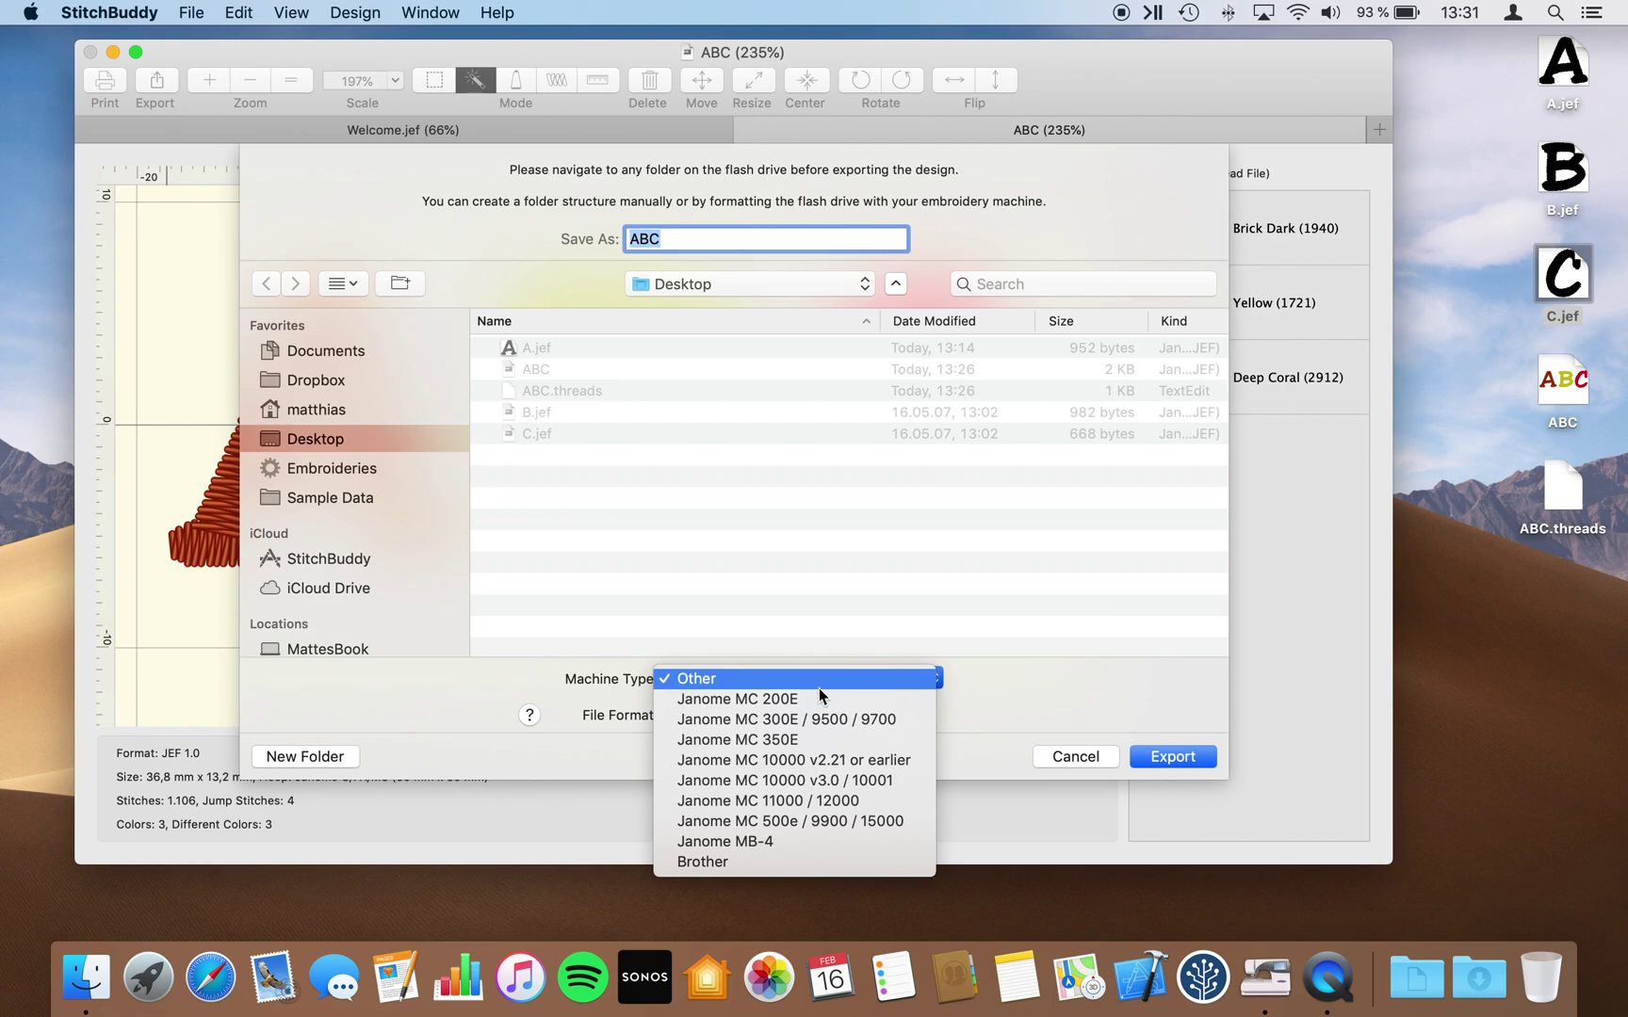
left_click(789, 821)
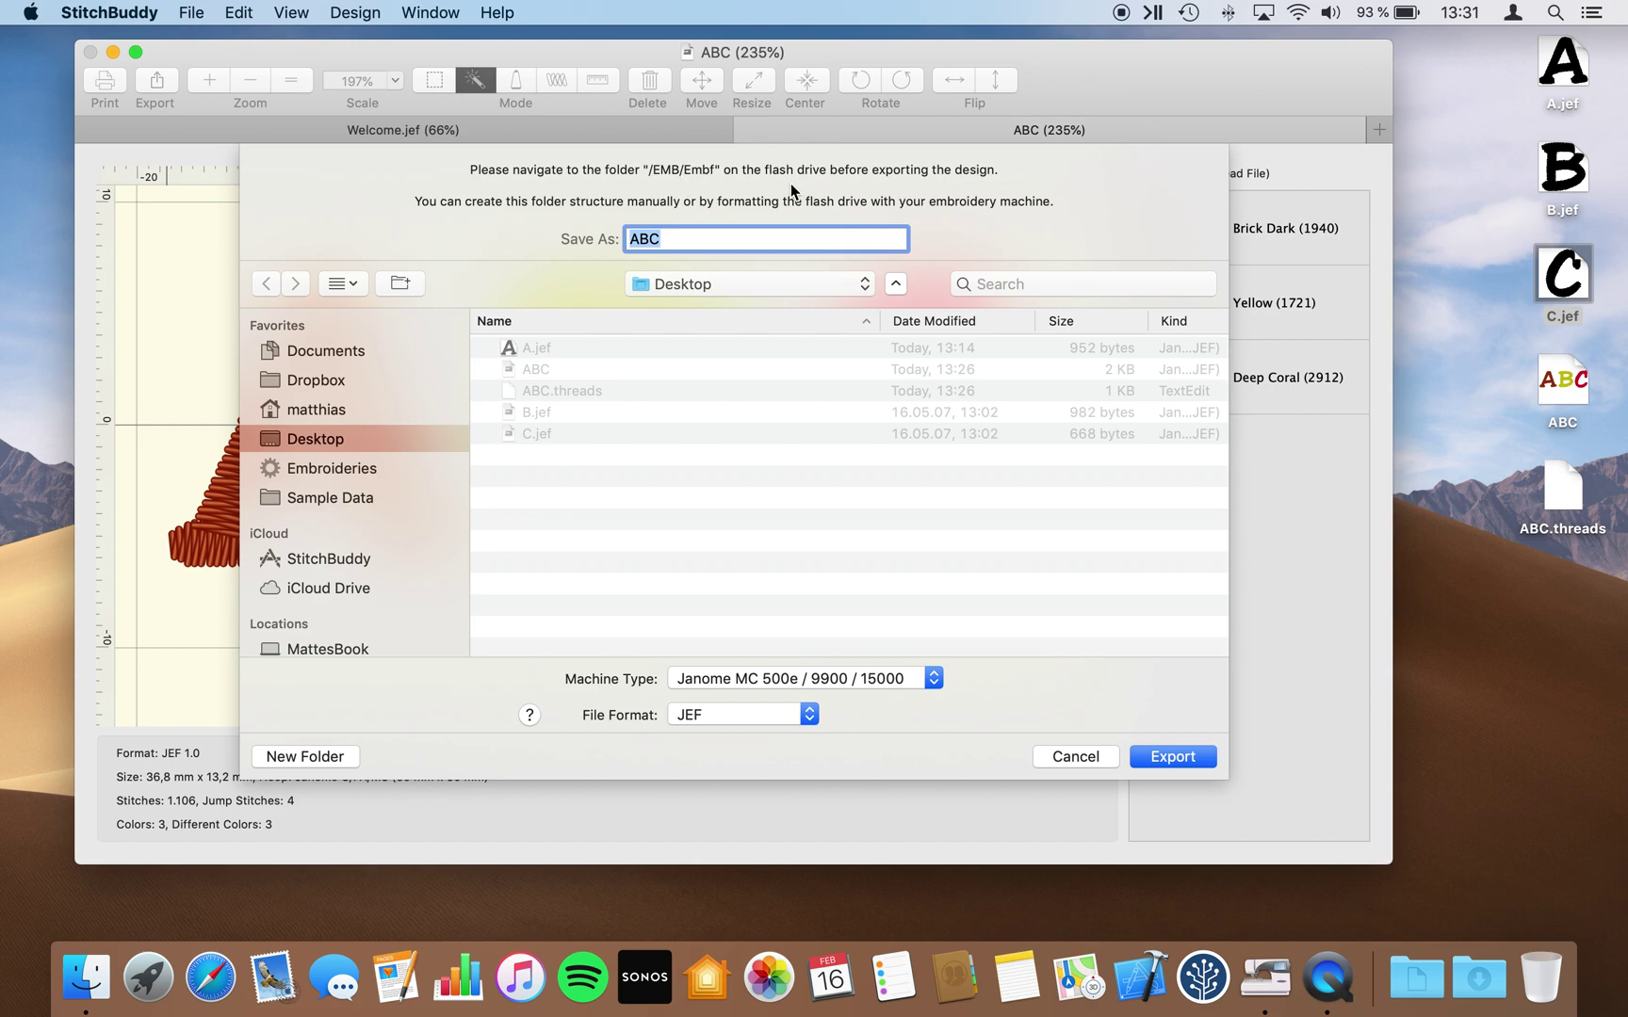
left_click(744, 716)
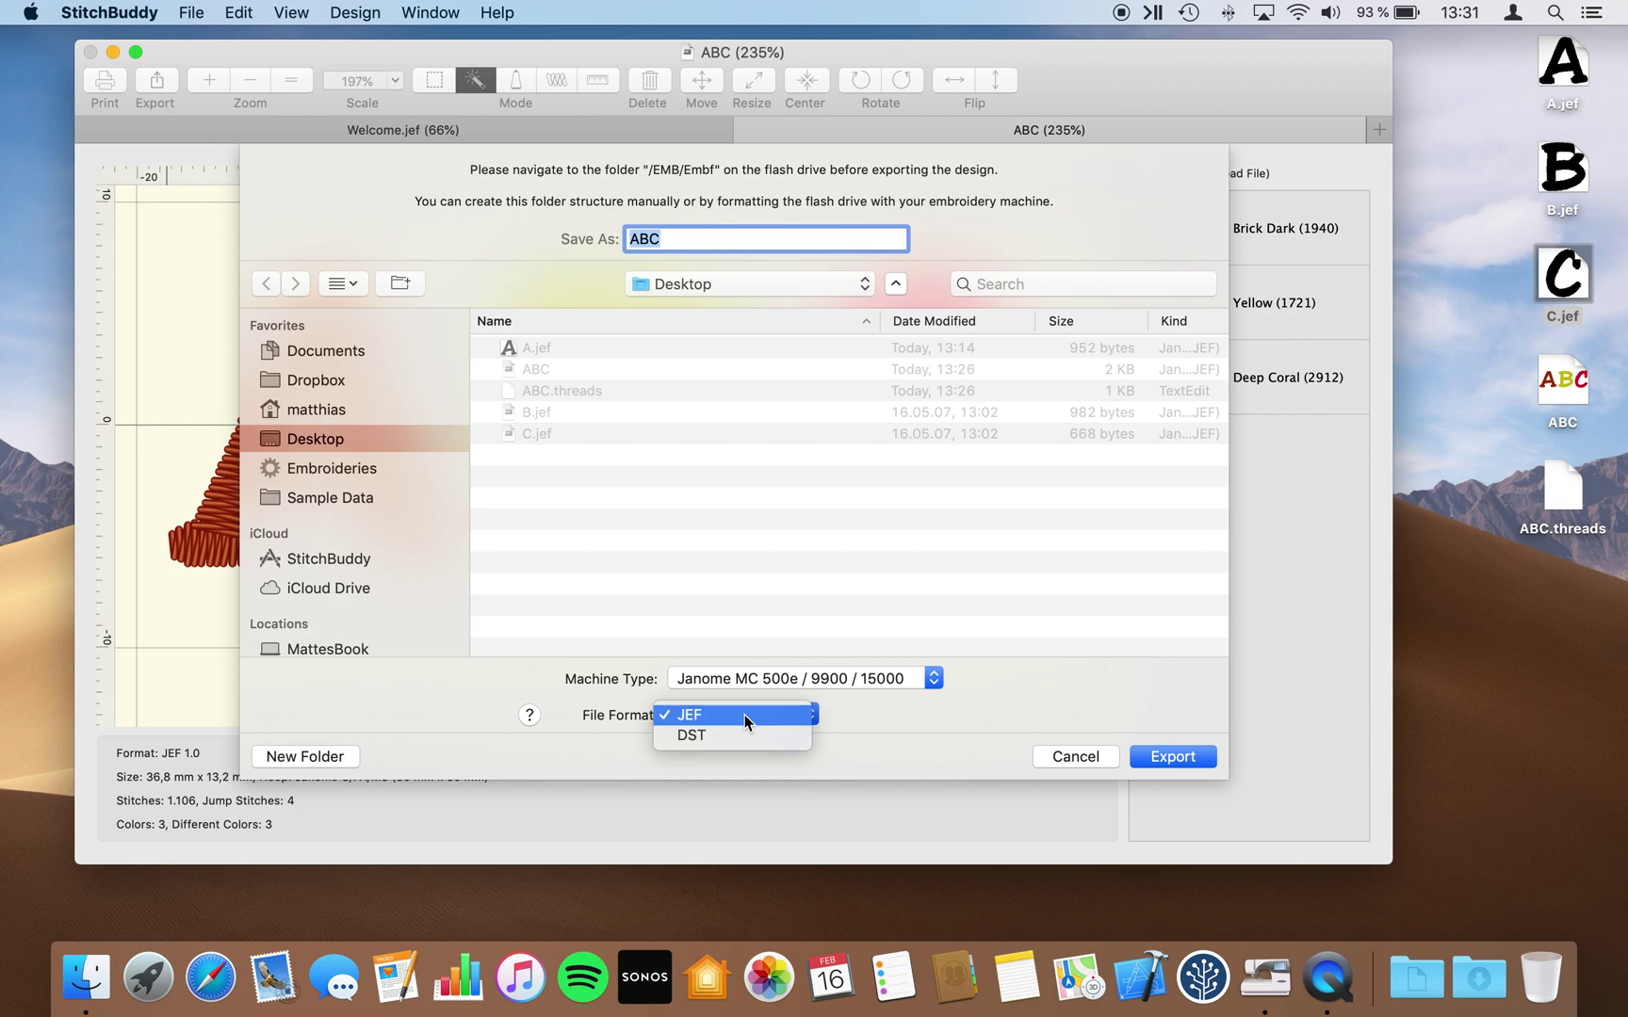
left_click(699, 716)
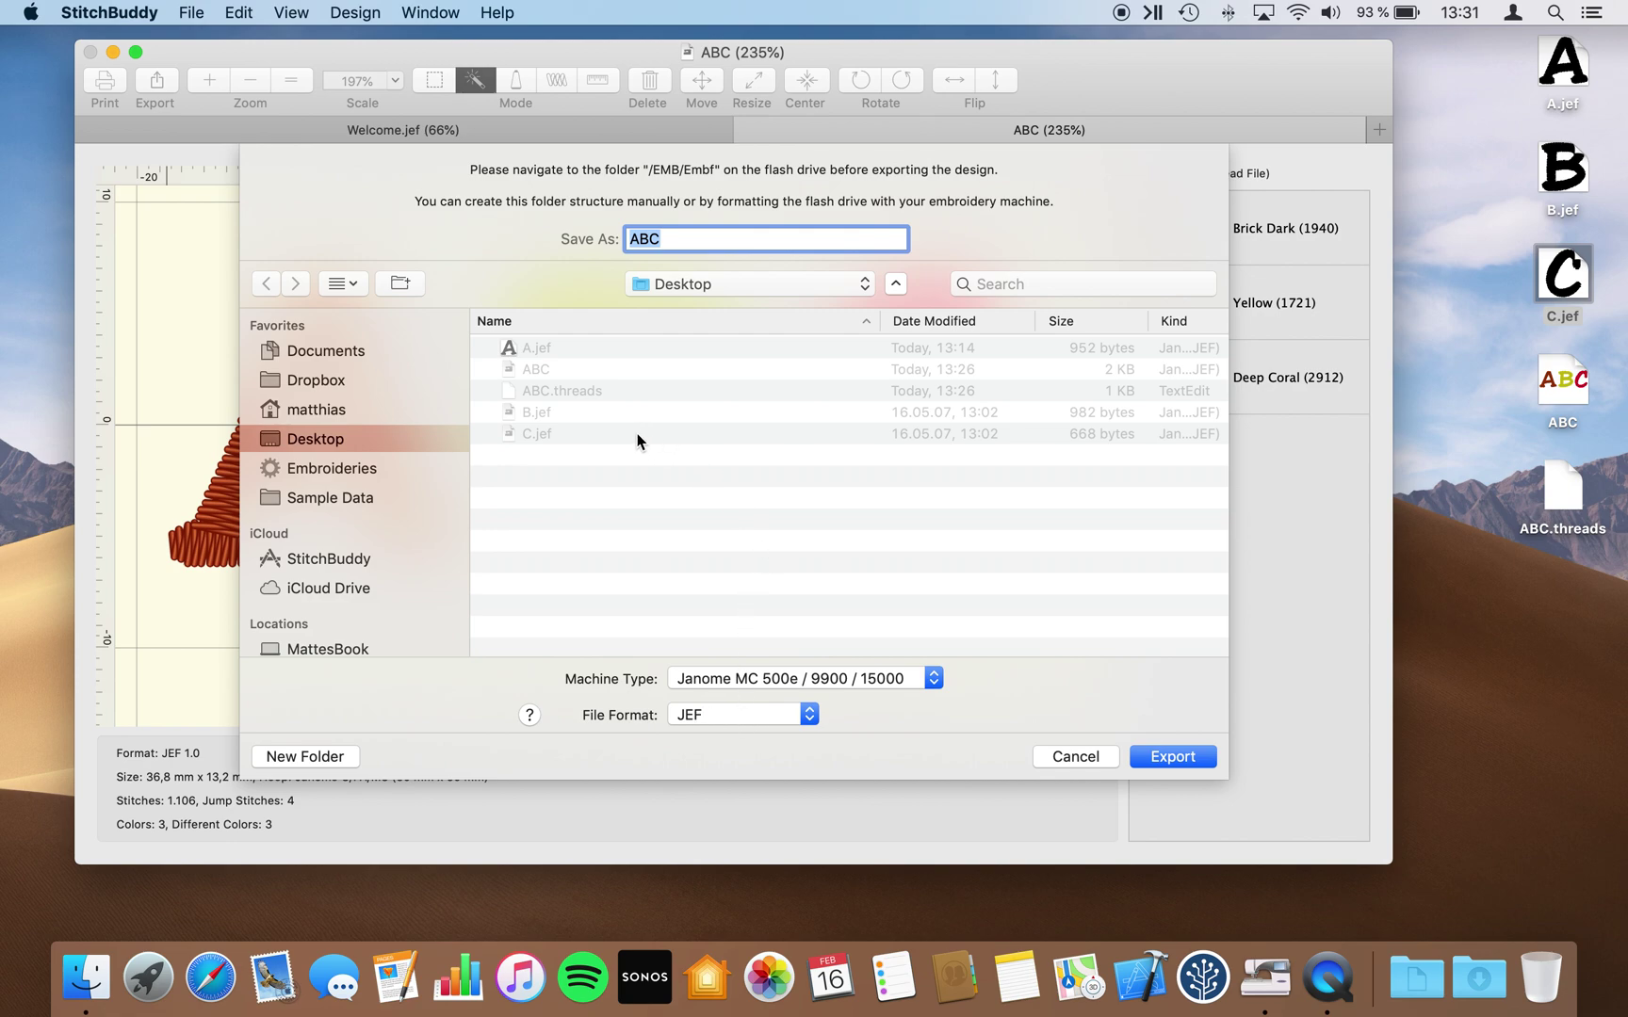
- Try exporting the JEF to the Transfer drive and dismiss the Invalid Folder warning
scroll(413, 443, "down", 2)
scroll(414, 441, "down", 5)
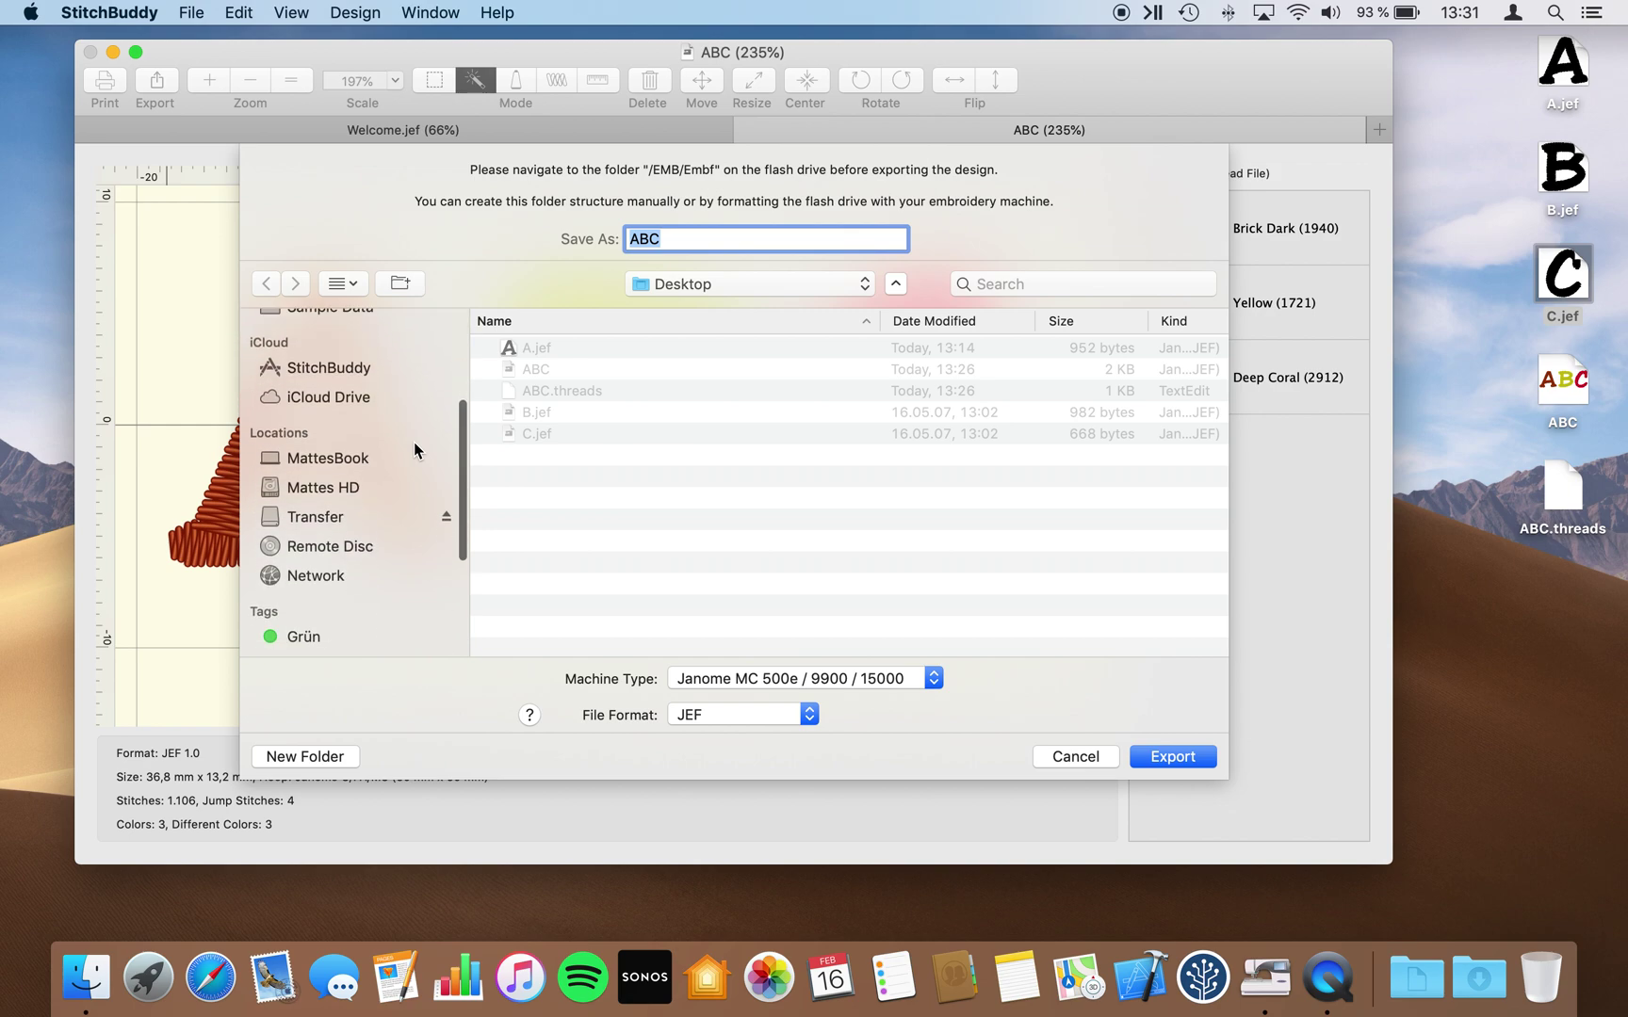
left_click(314, 508)
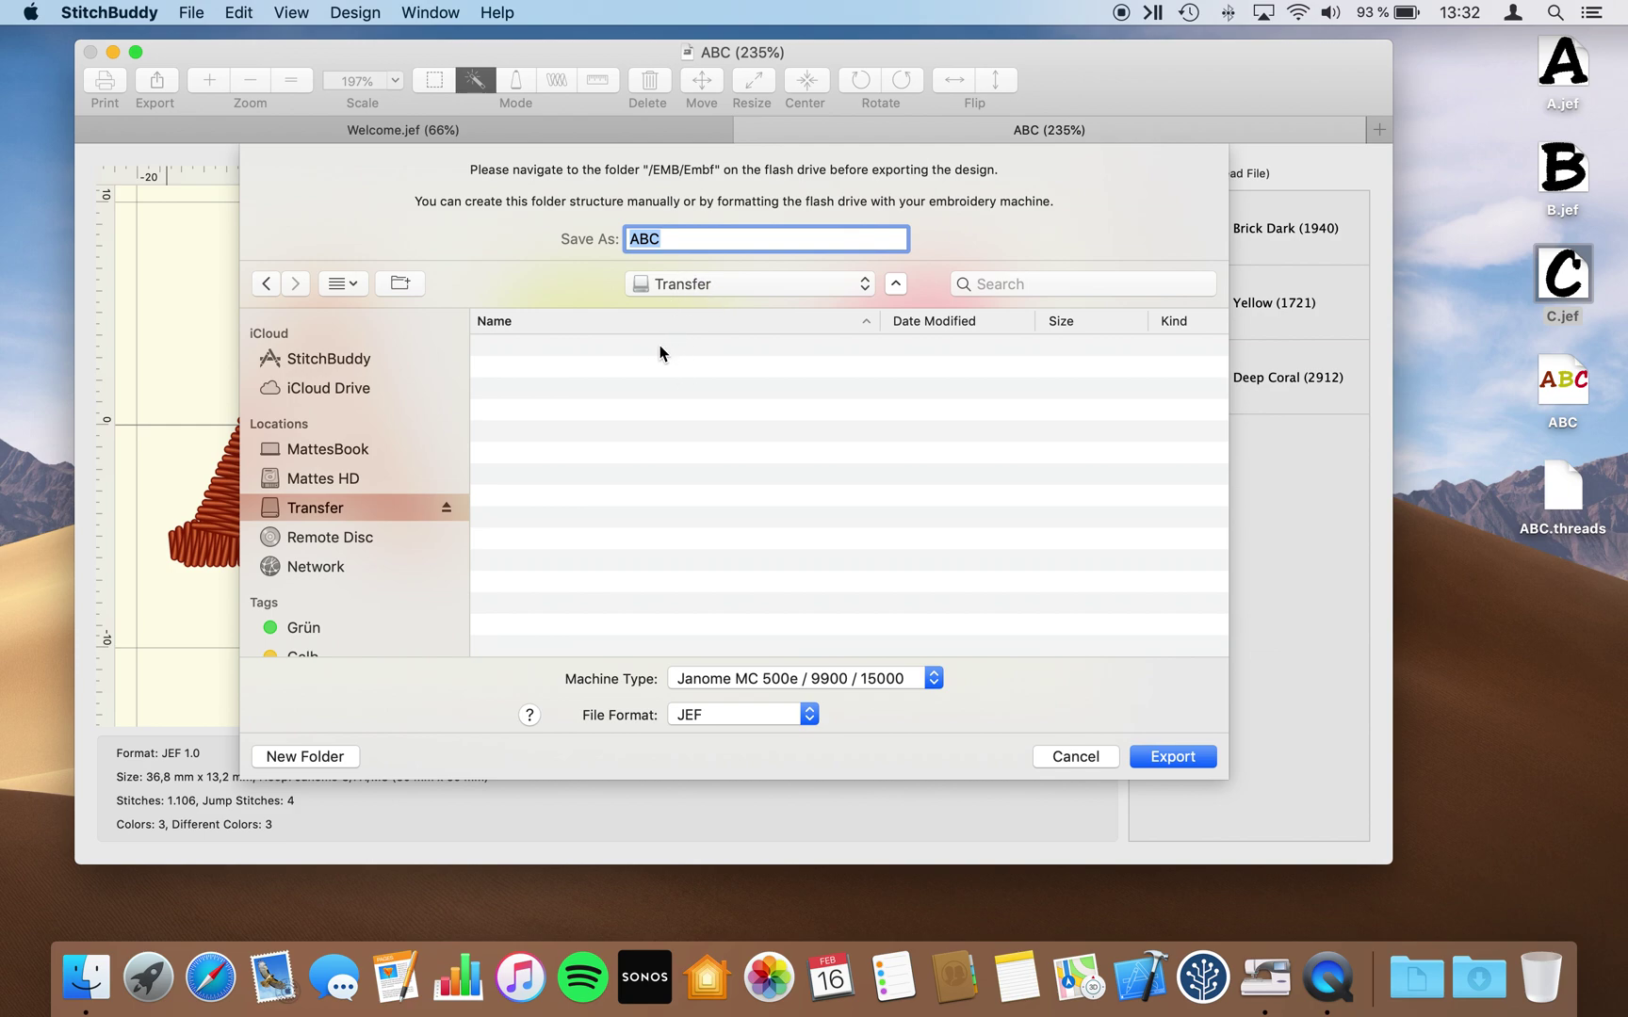
left_click(1189, 769)
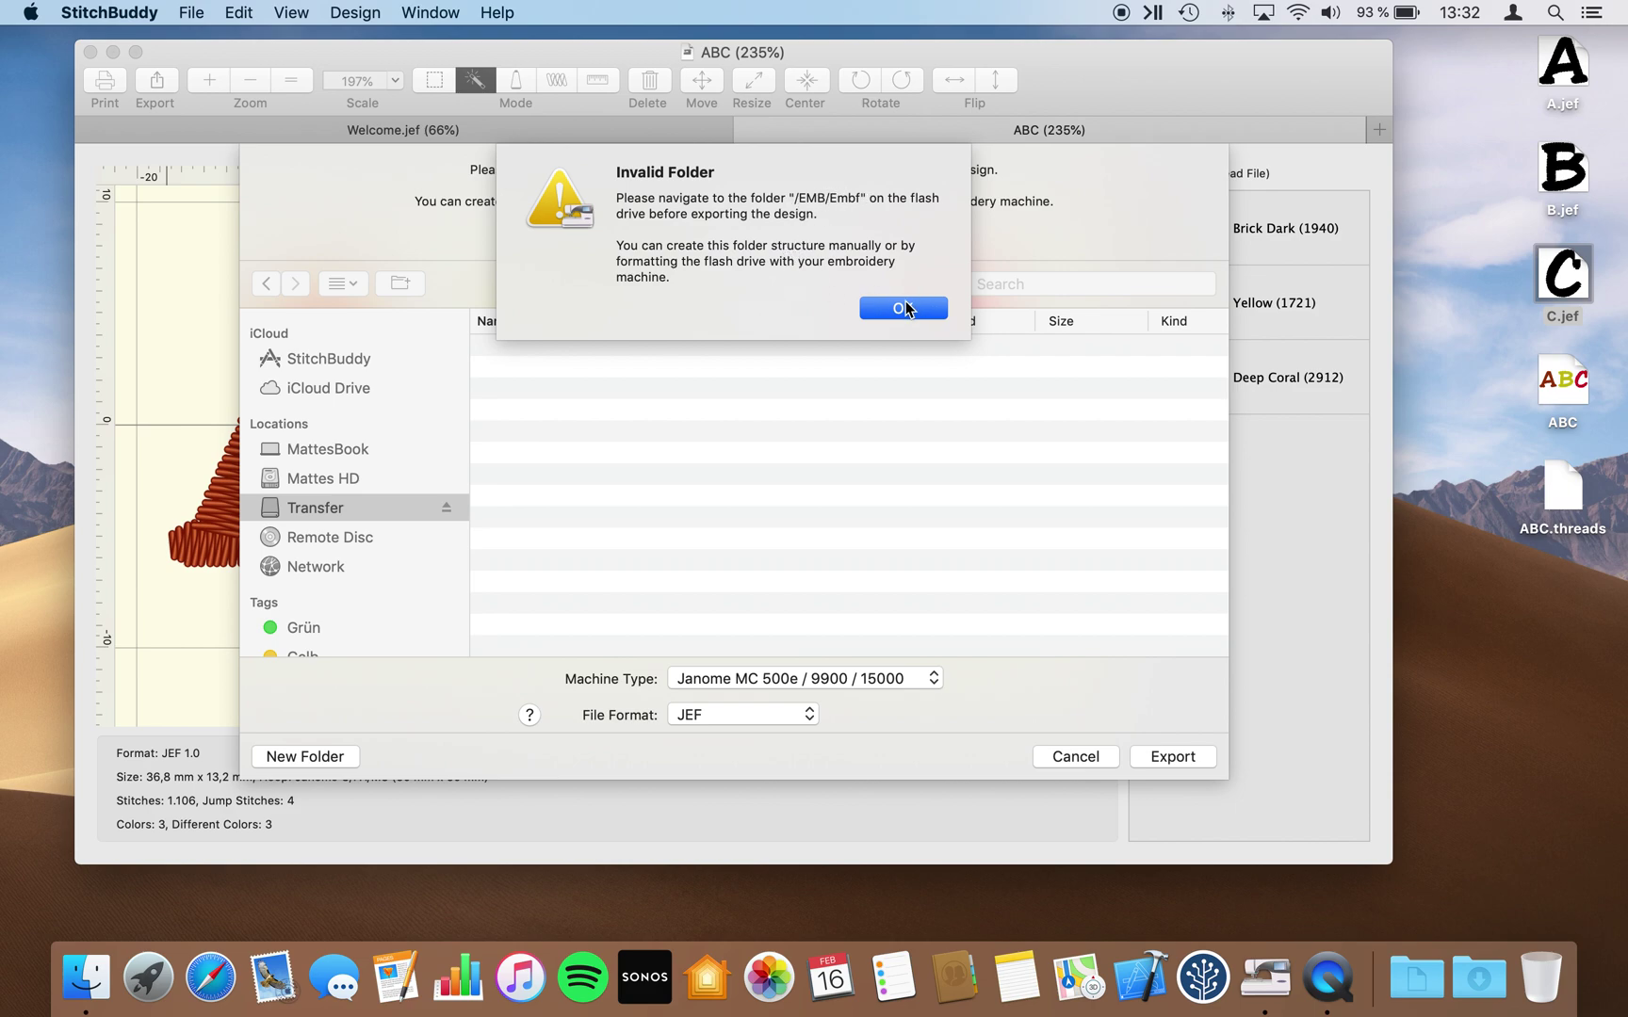
left_click(902, 308)
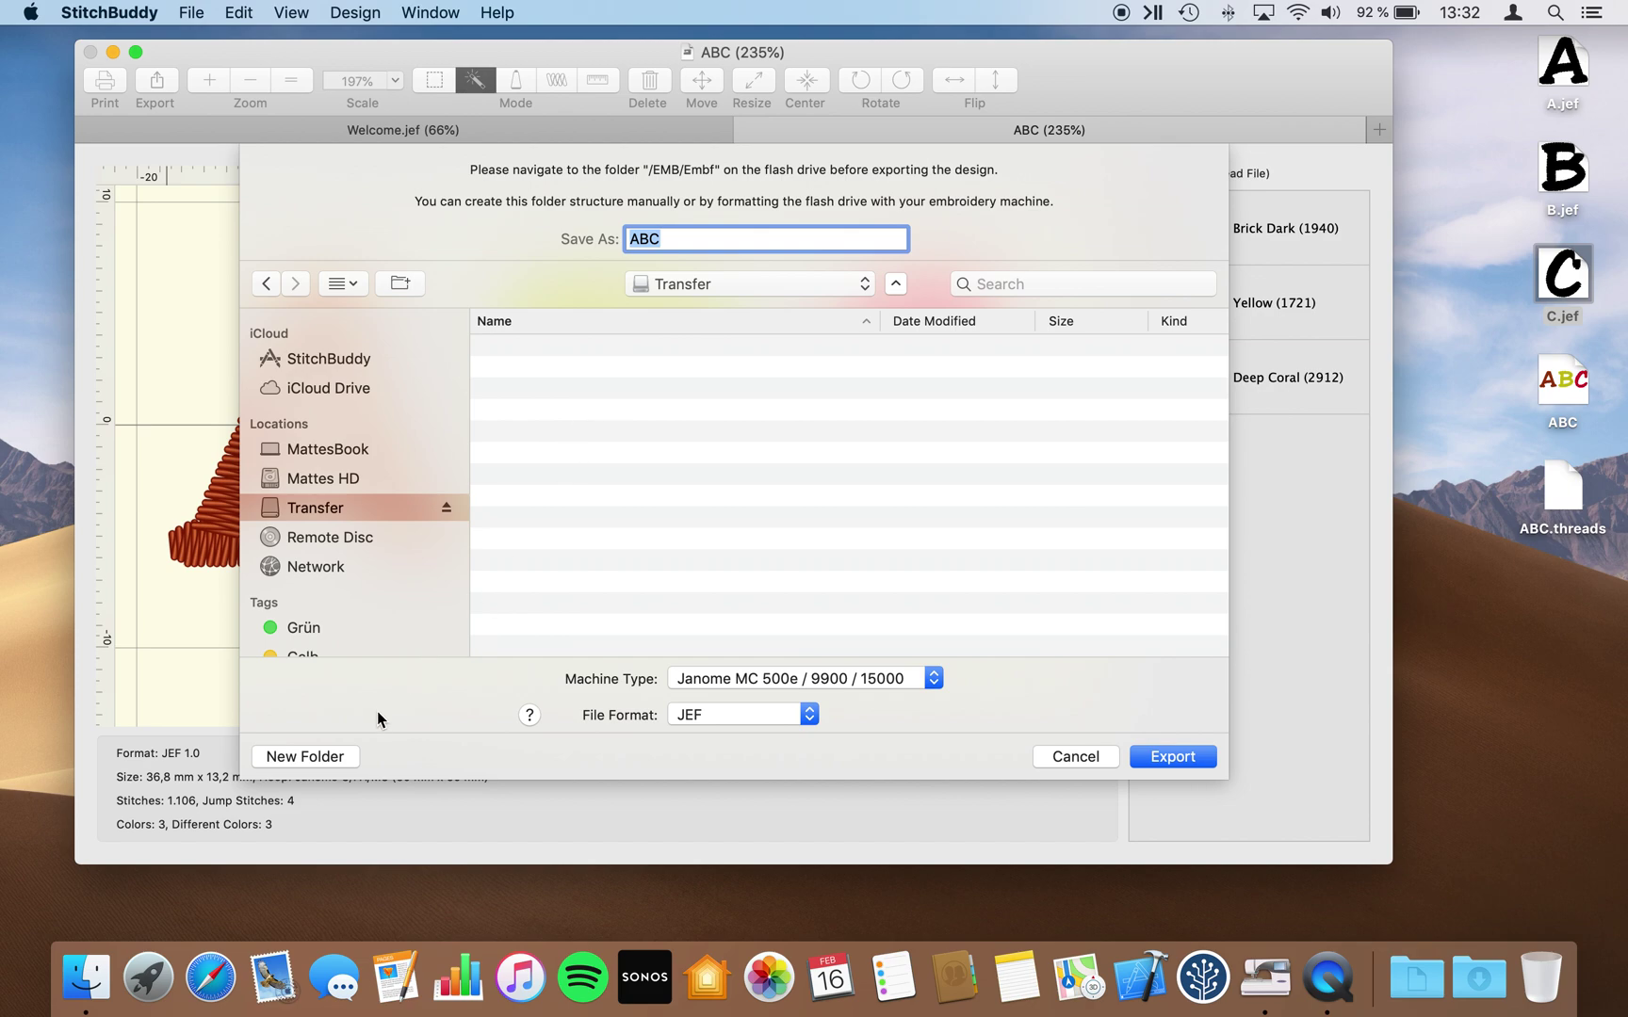
- Create a folder 'EMB' on the Transfer drive and a folder 'Embf' inside it
left_click(320, 756)
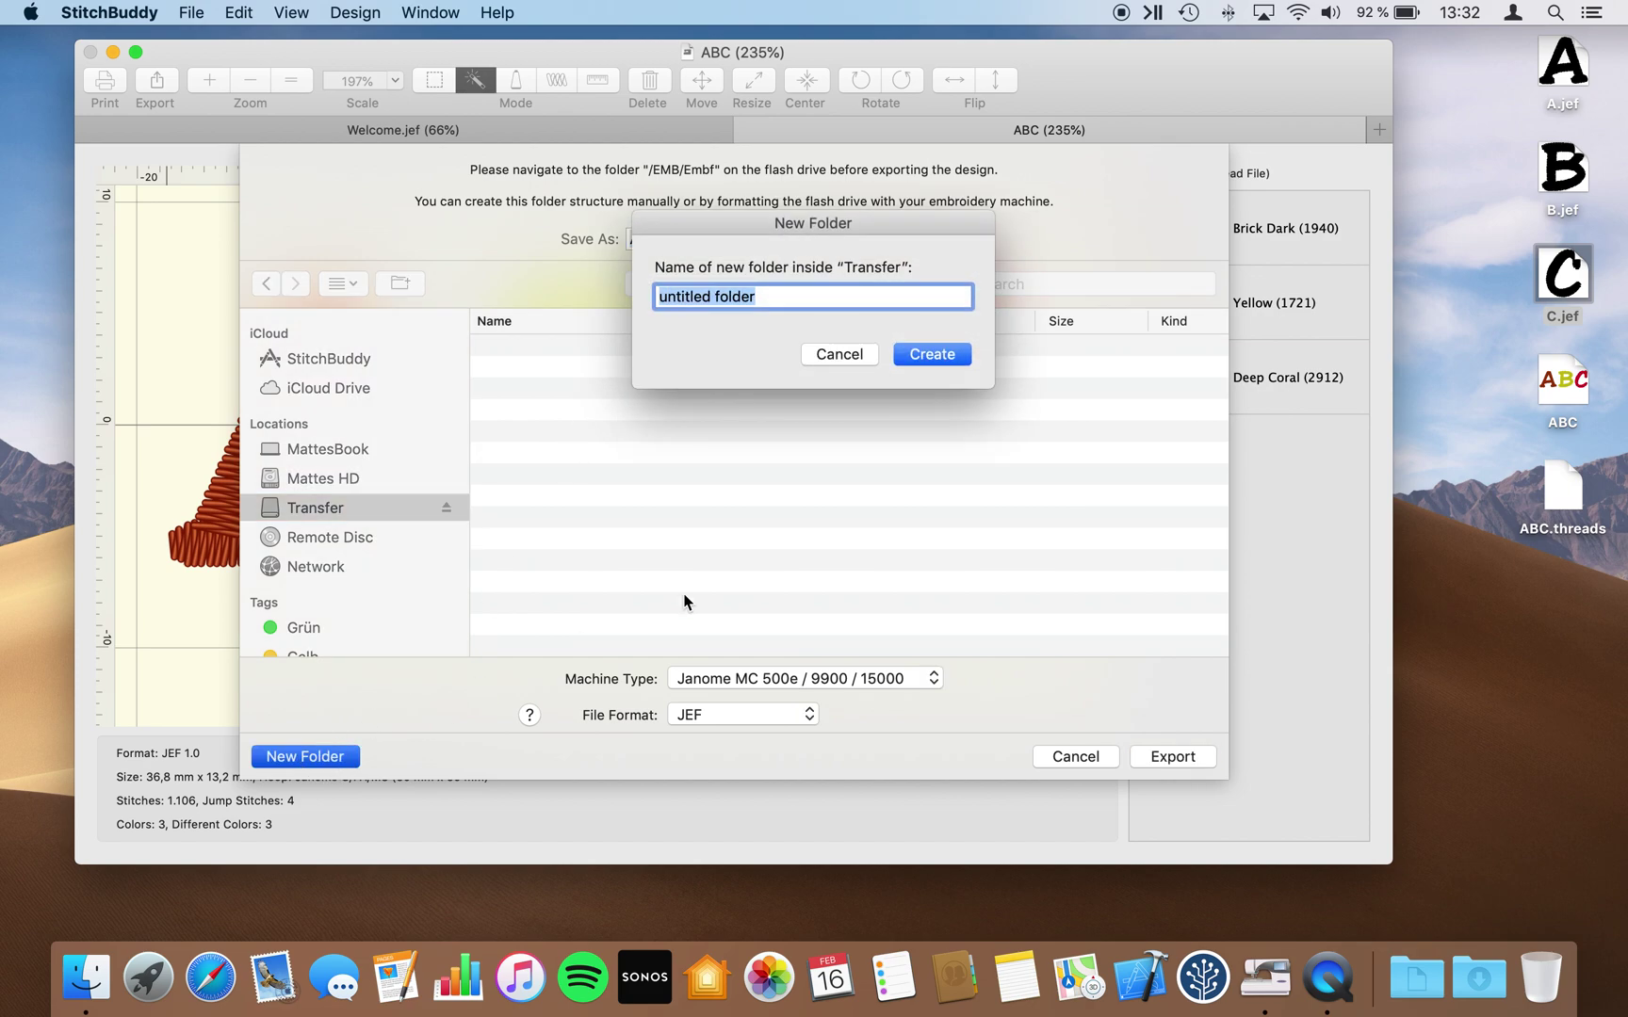
type("EMB")
key("Return")
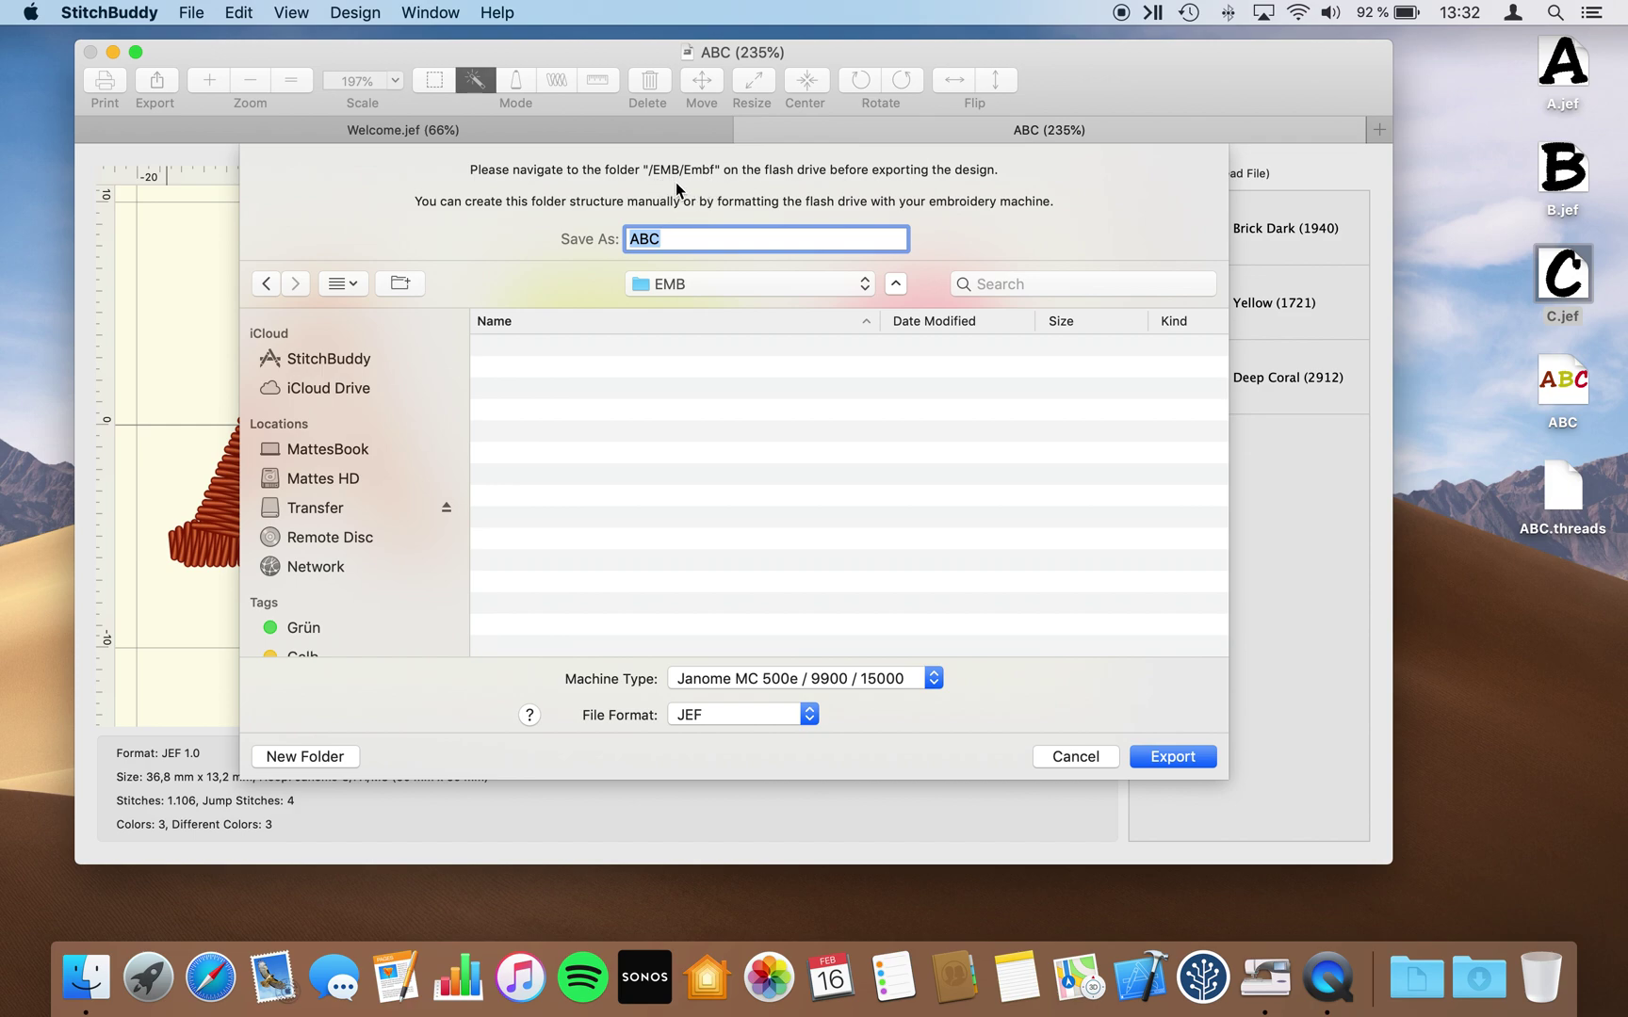
left_click(283, 759)
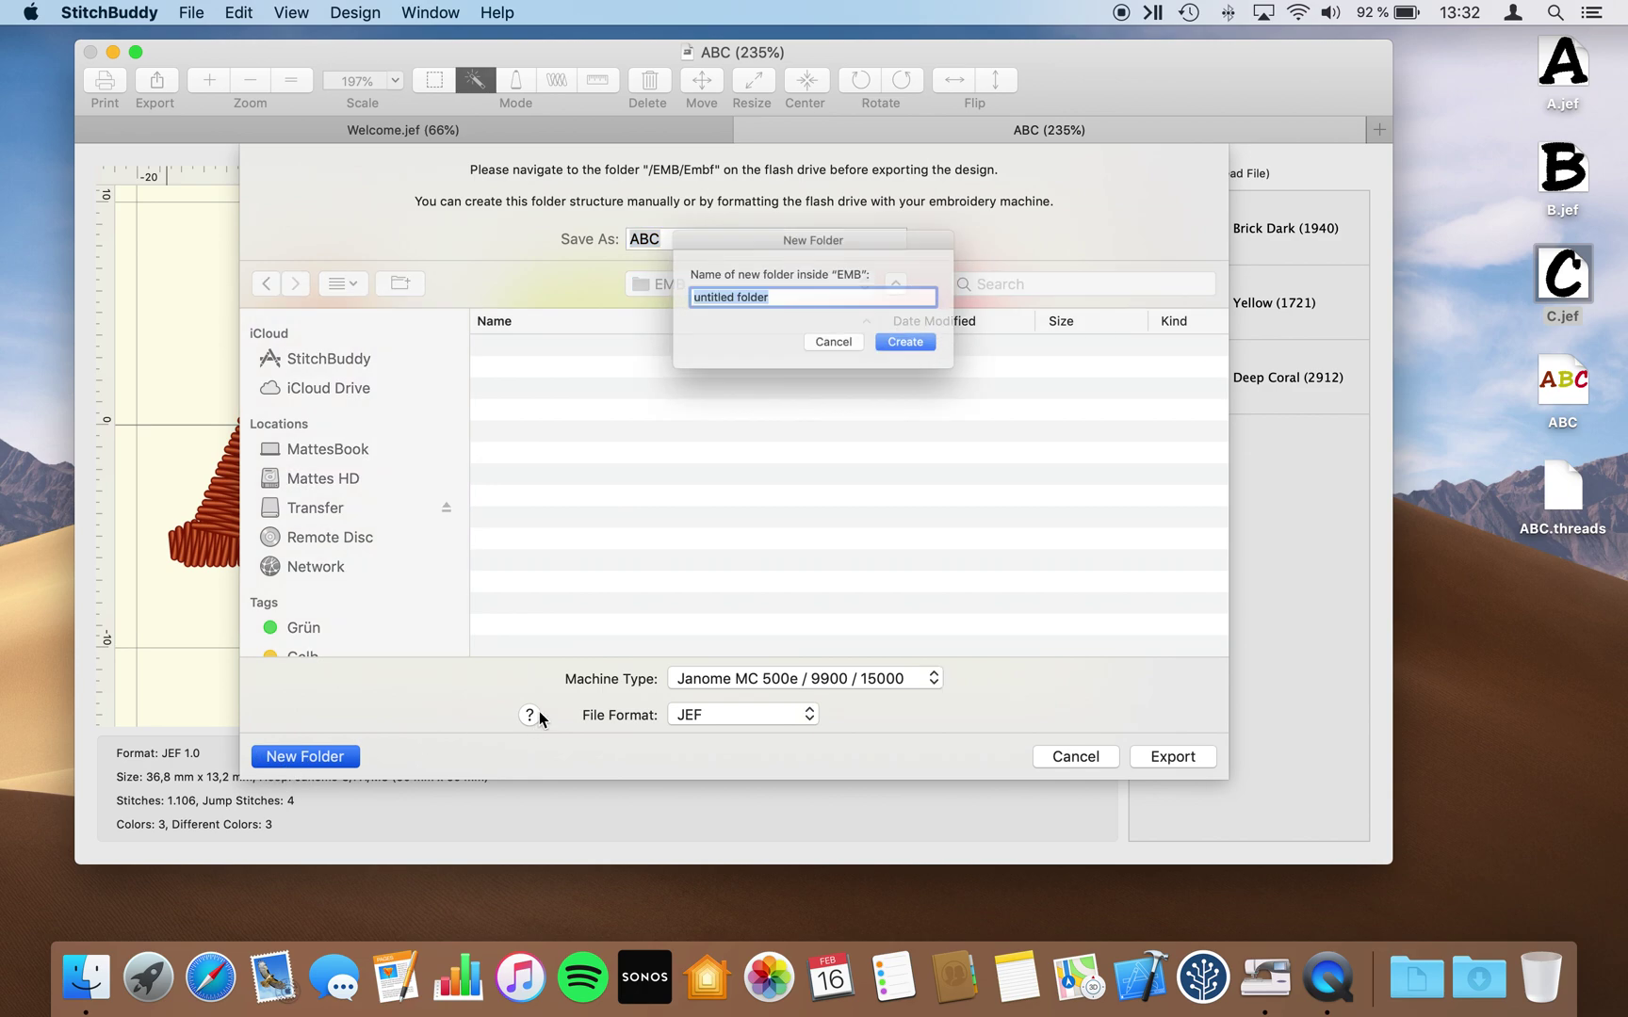
type("EMBf")
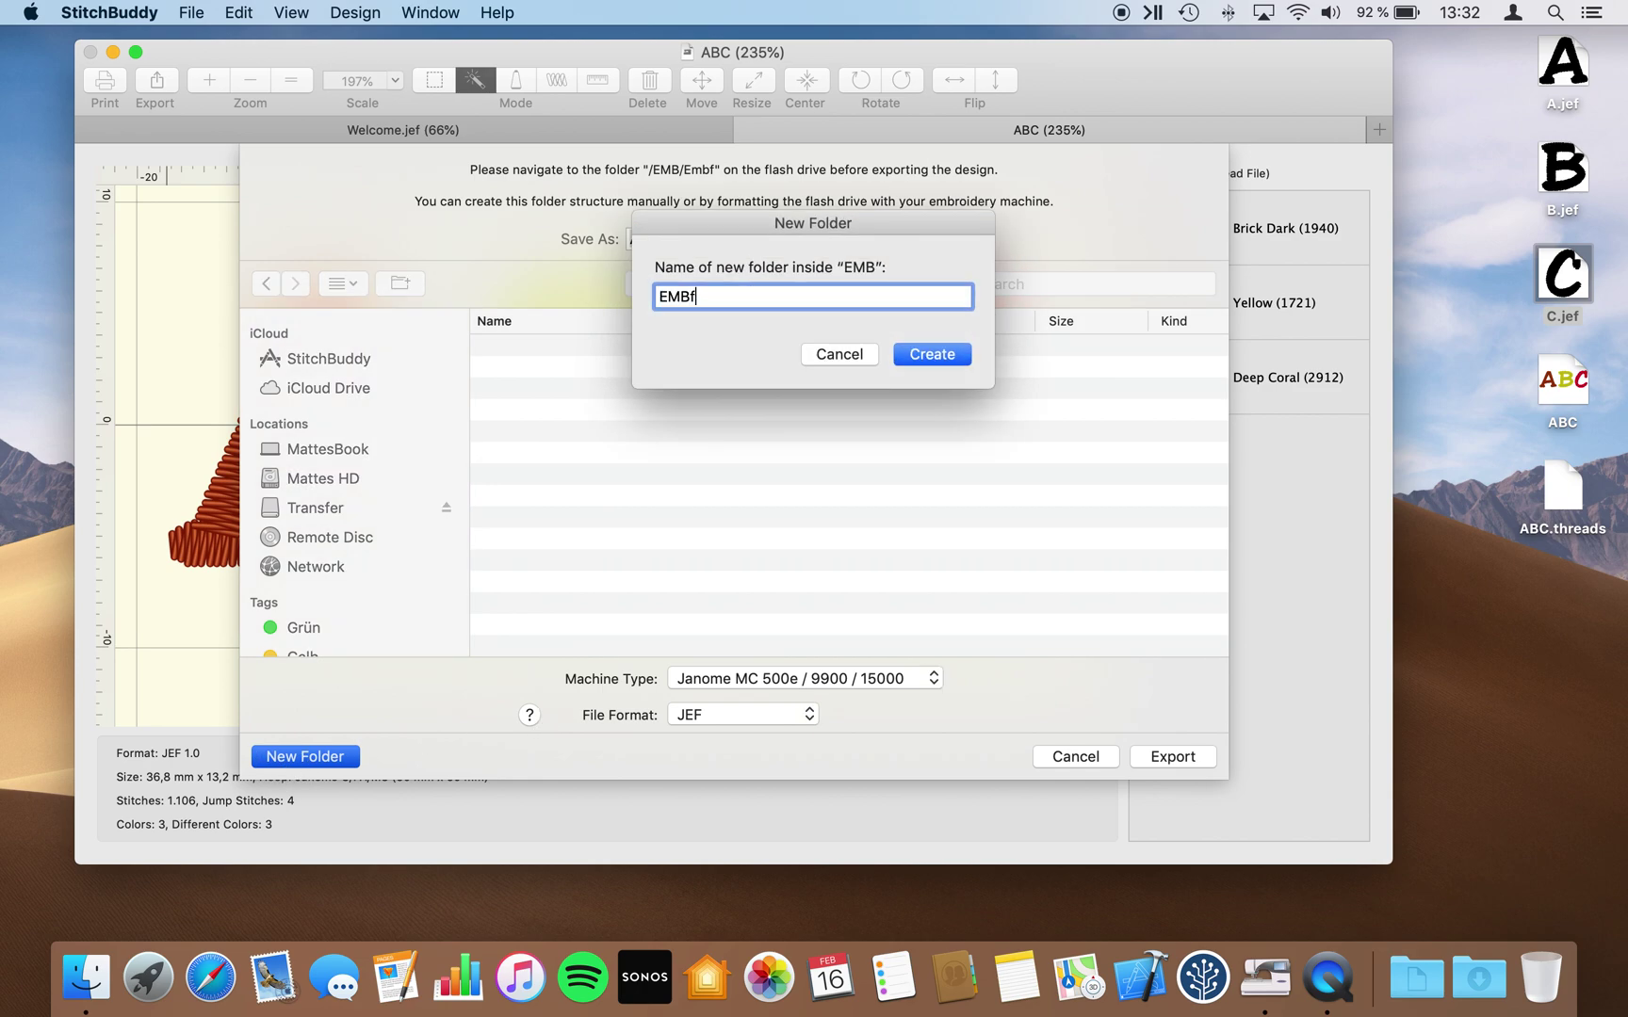
key("BackSpace")
key("BackSpace")
key("BackSpace")
type("mbf")
left_click(938, 357)
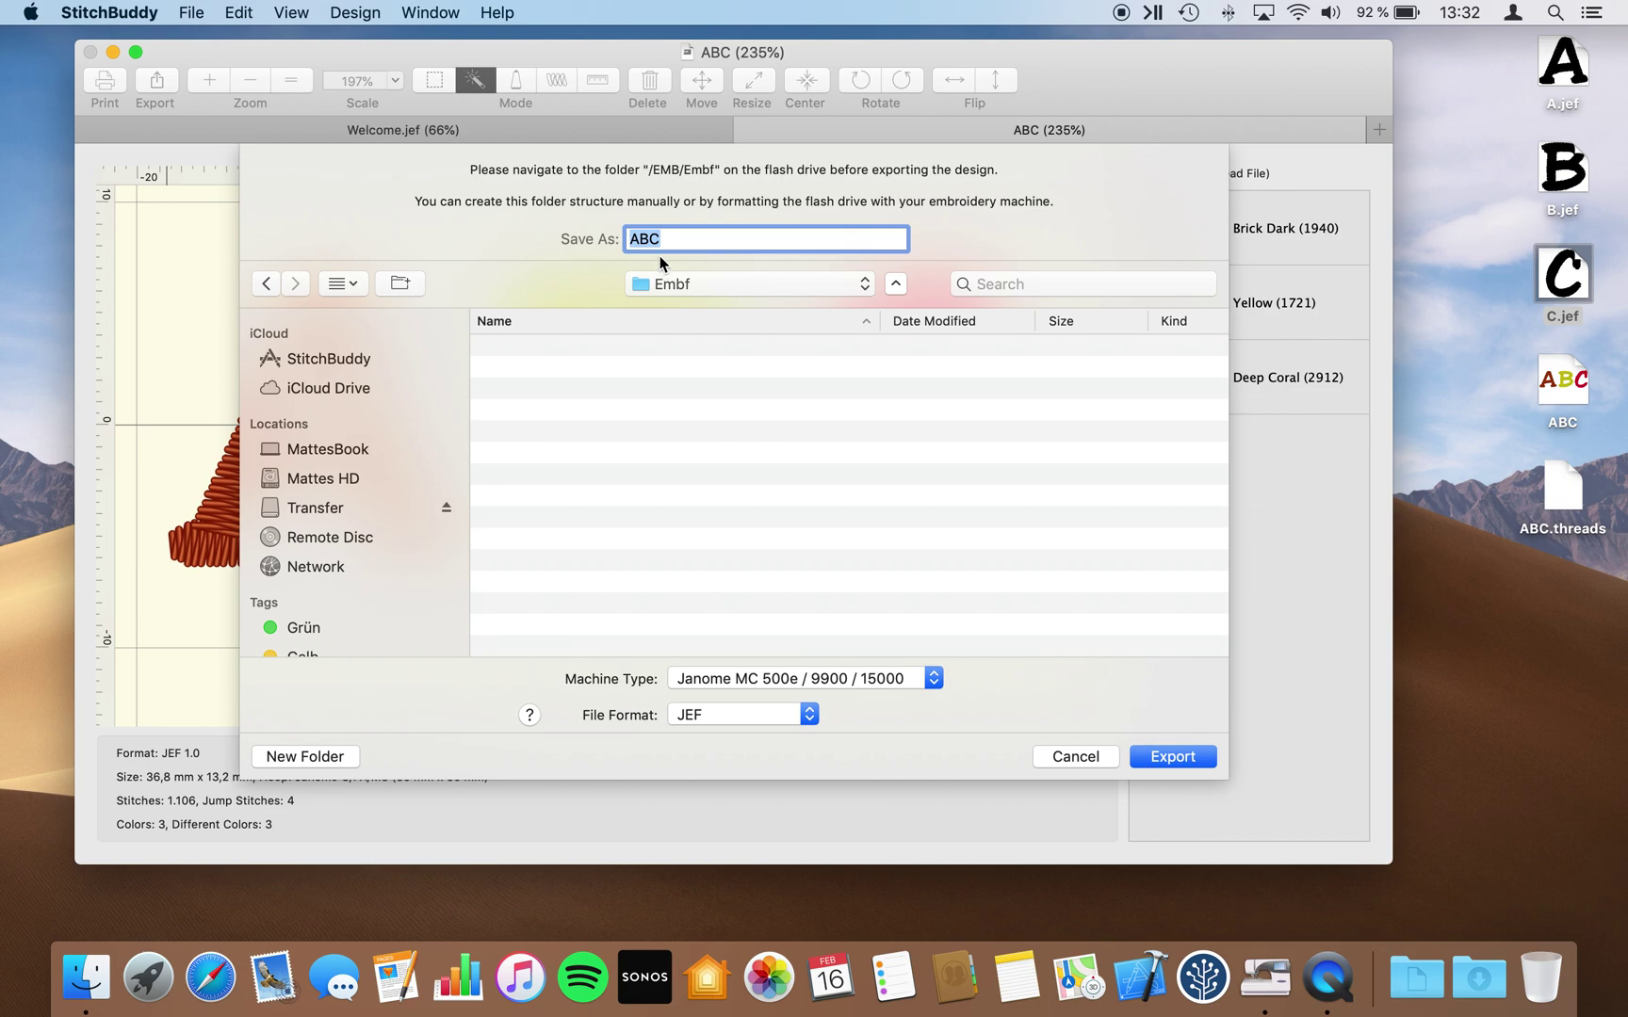
- Export the ABC design as a Janome JEF into Embf and dismiss the confirmation
left_click(679, 290)
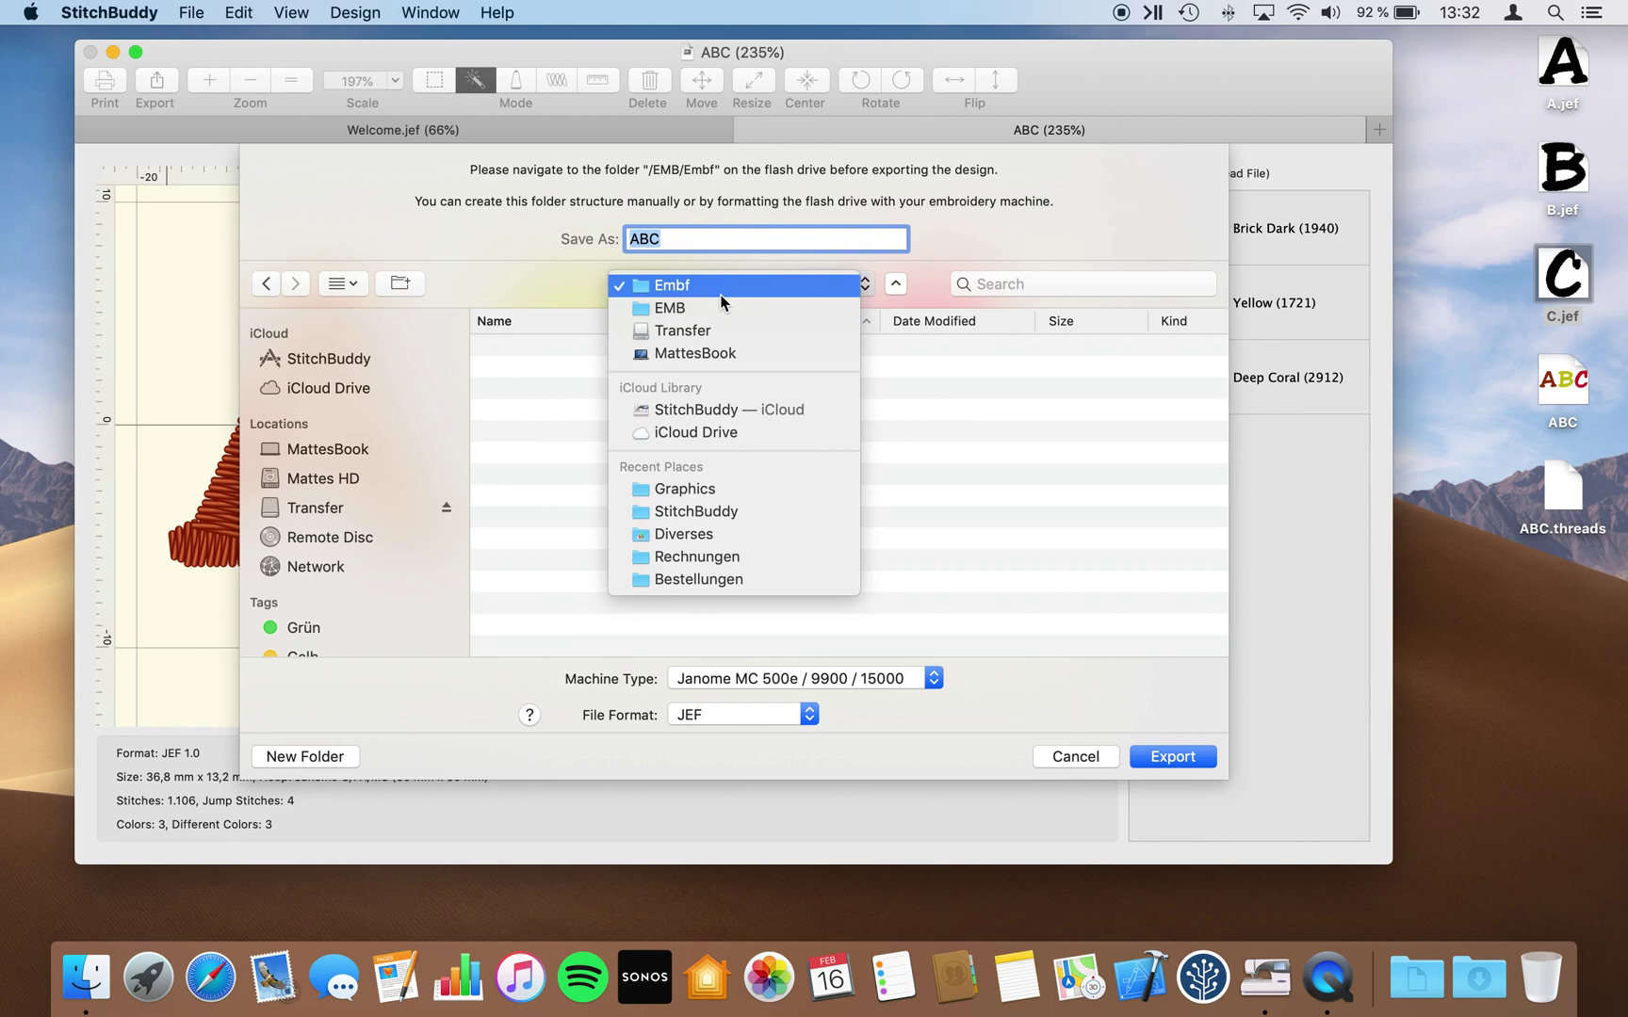
left_click(720, 292)
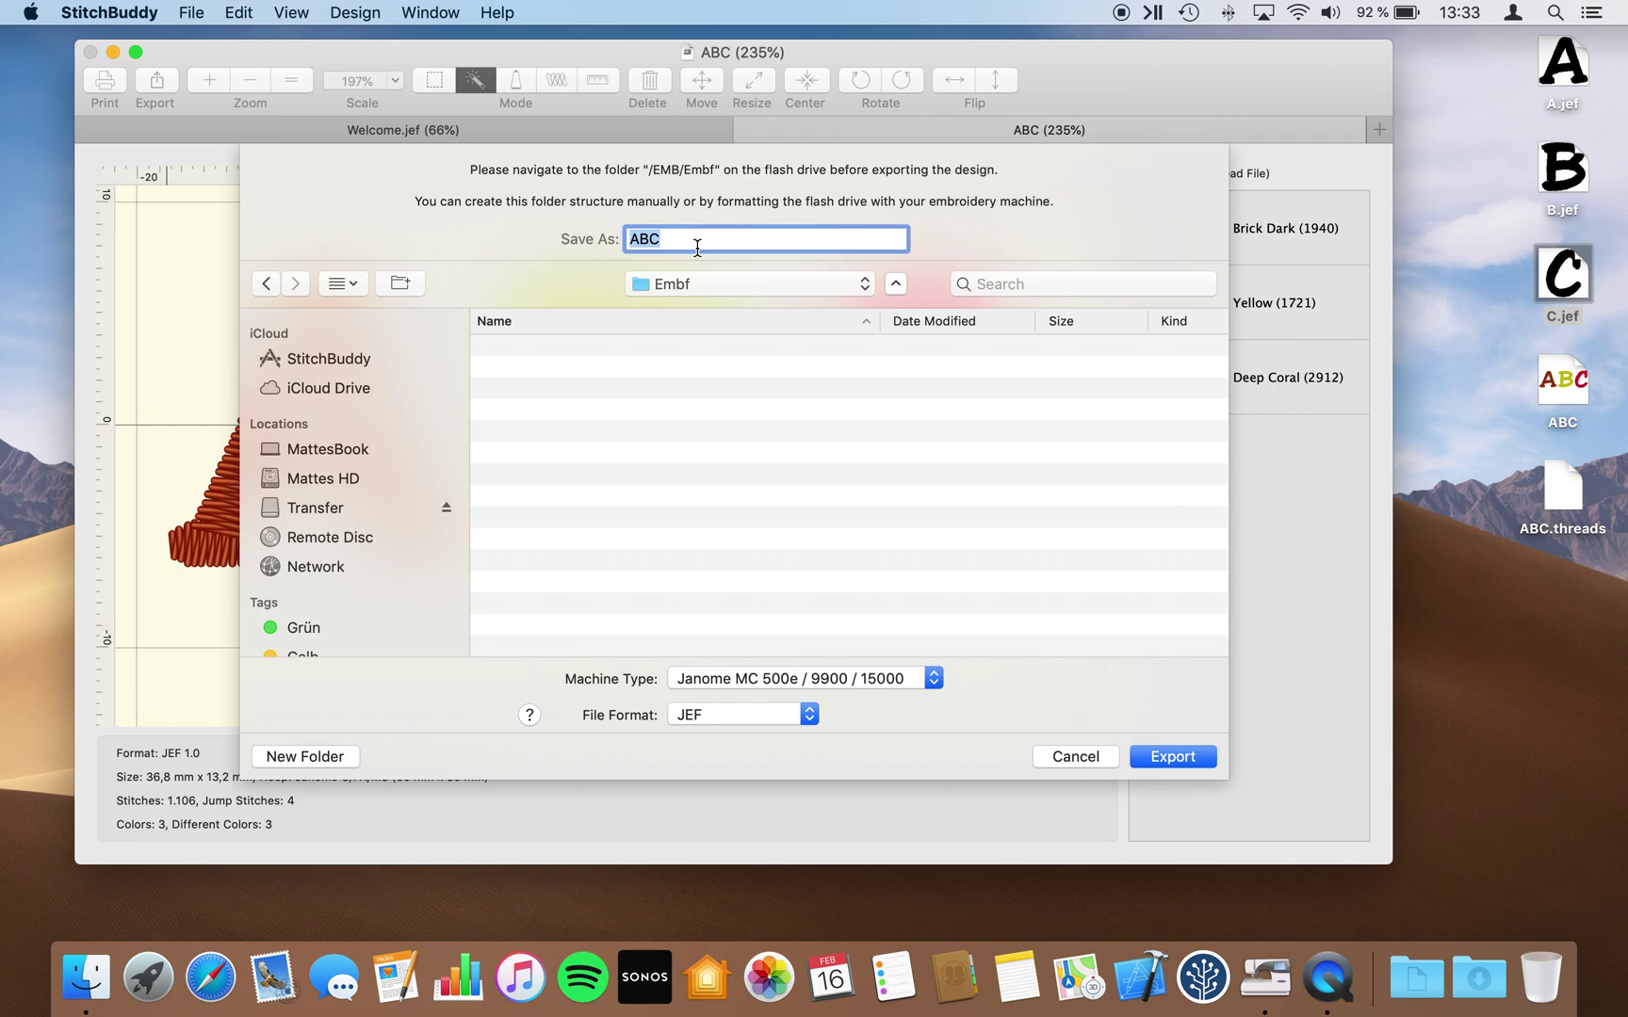
left_click(1139, 761)
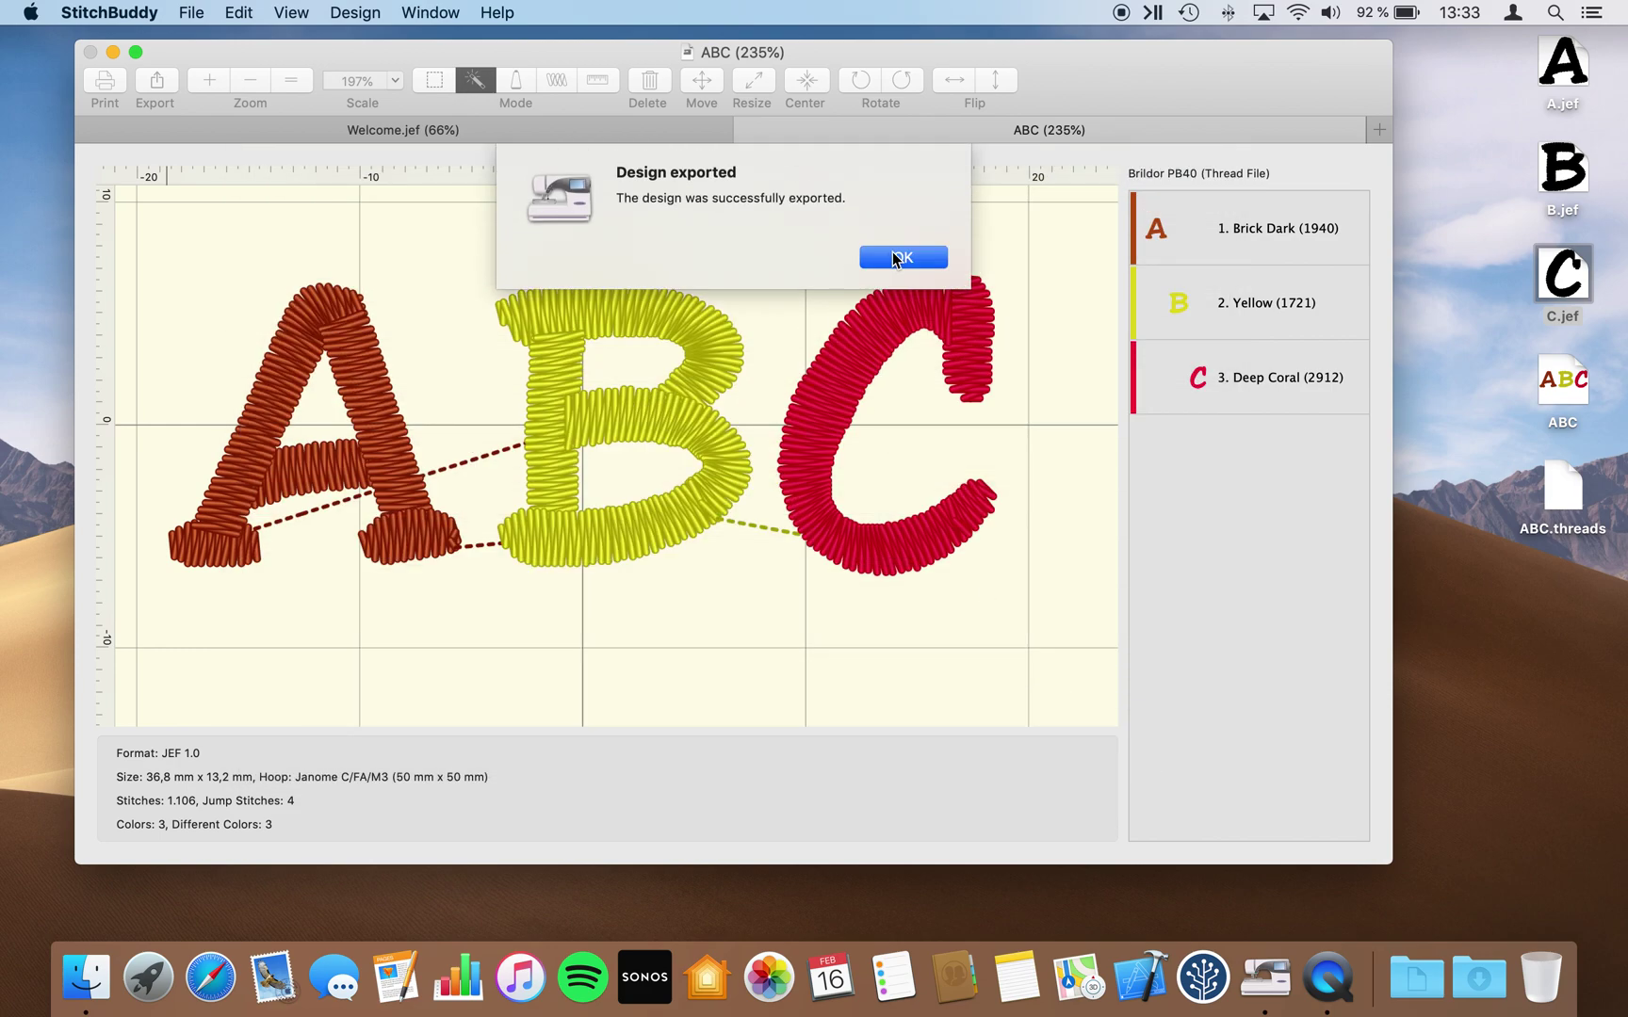
left_click(894, 258)
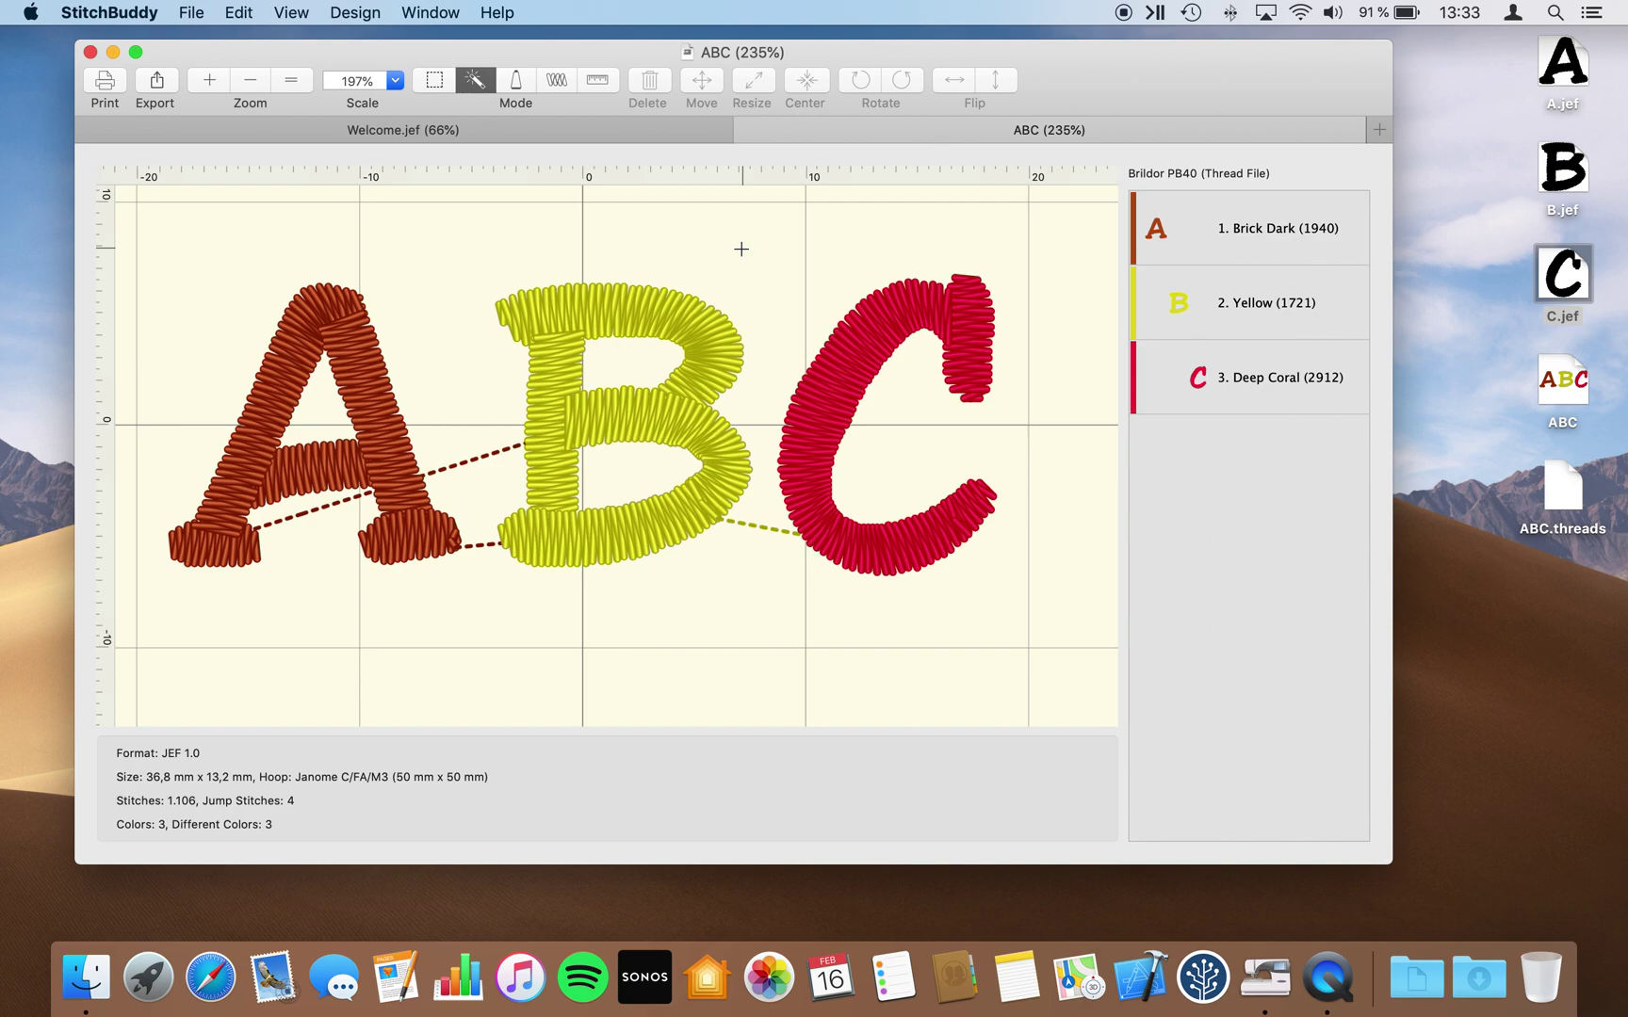
- Reopen the export dialog, now showing the Embf folder with ABC.JEF
left_click(155, 83)
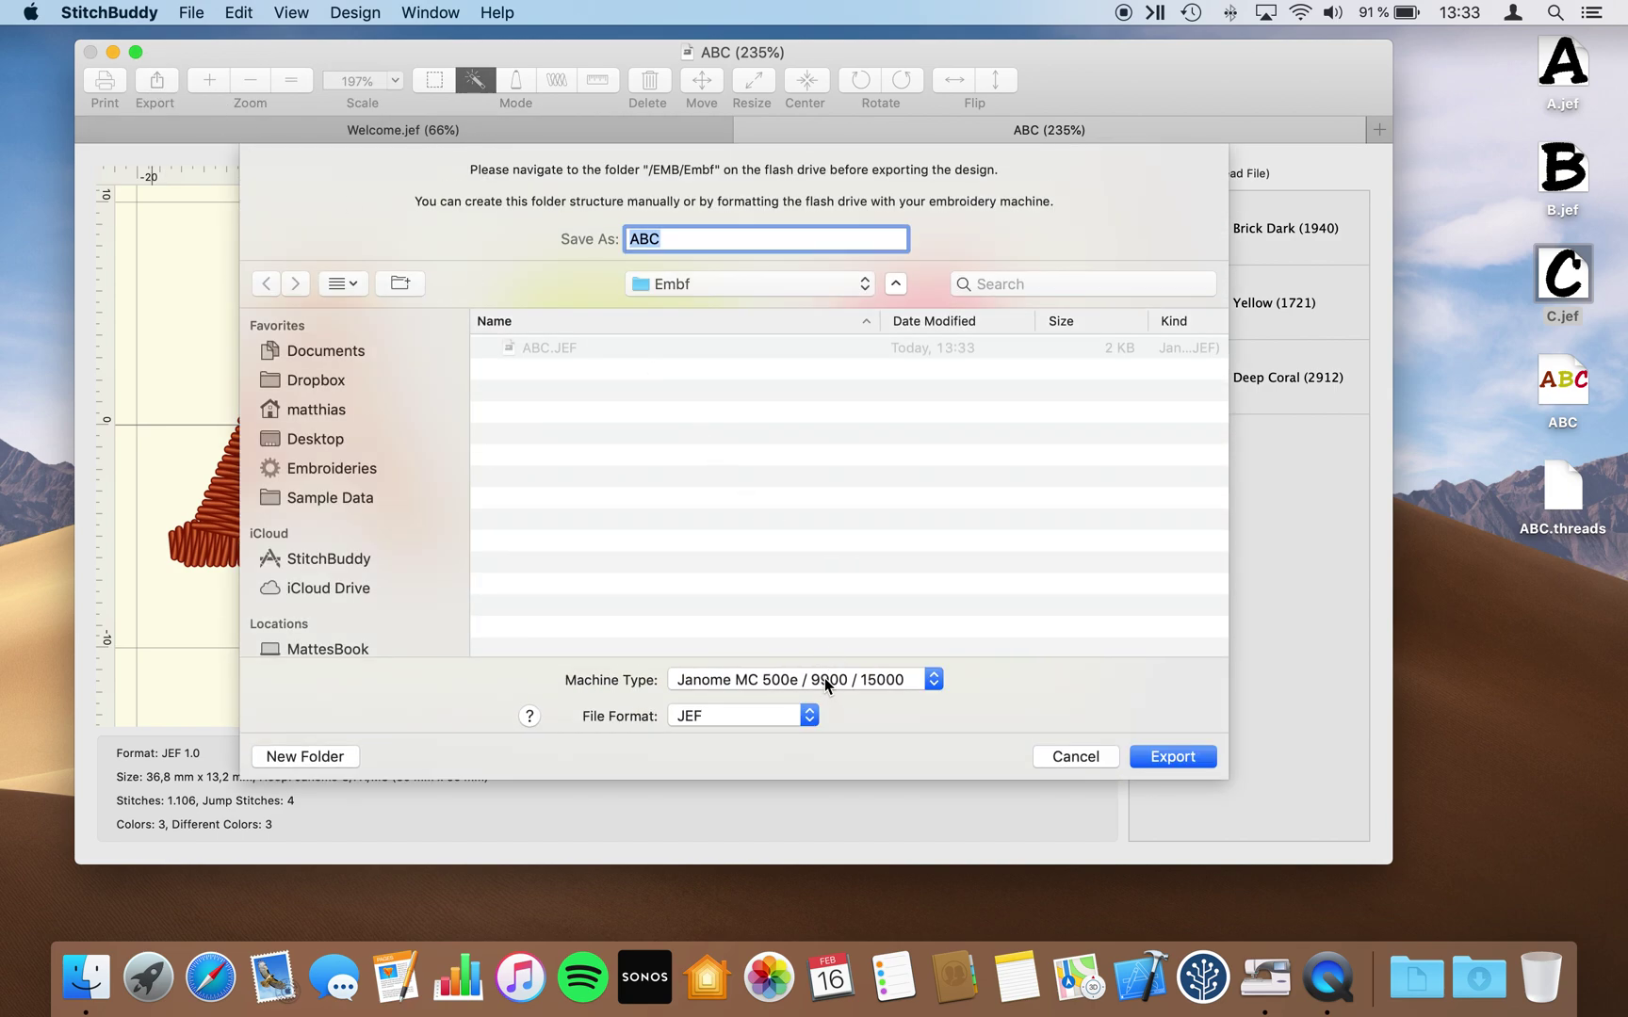
- Export ABC as a Brother PES file to the Transfer drive's top level, then dismiss the confirmation
left_click(824, 678)
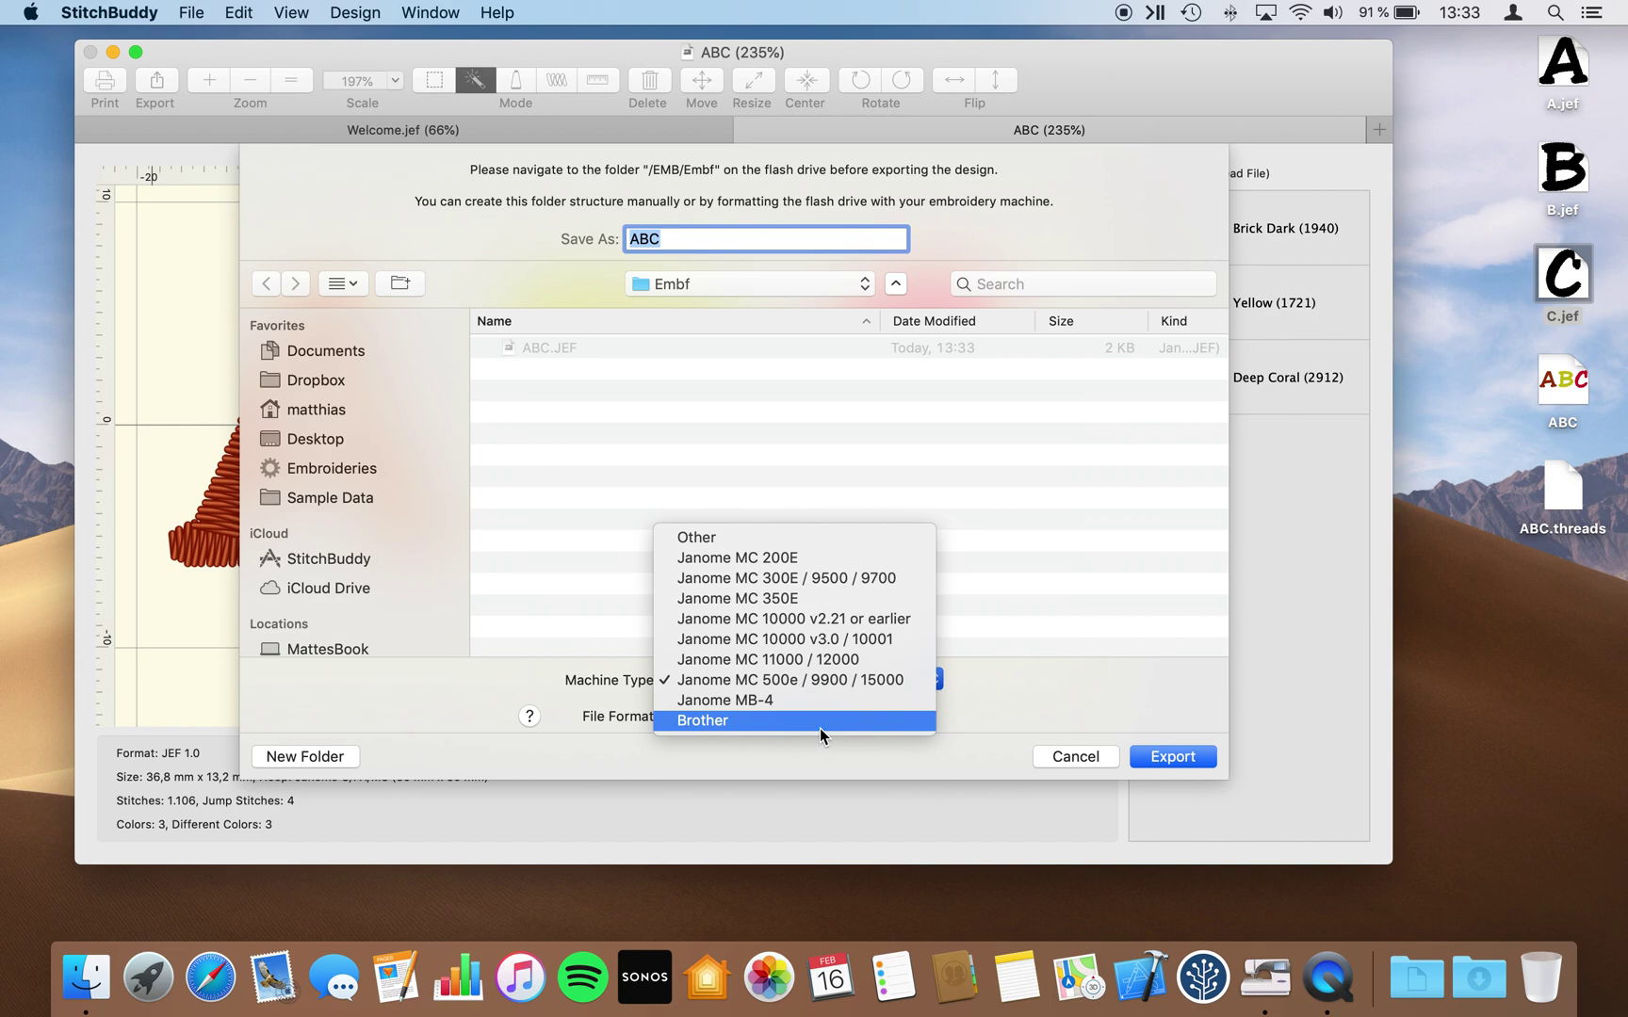
left_click(816, 725)
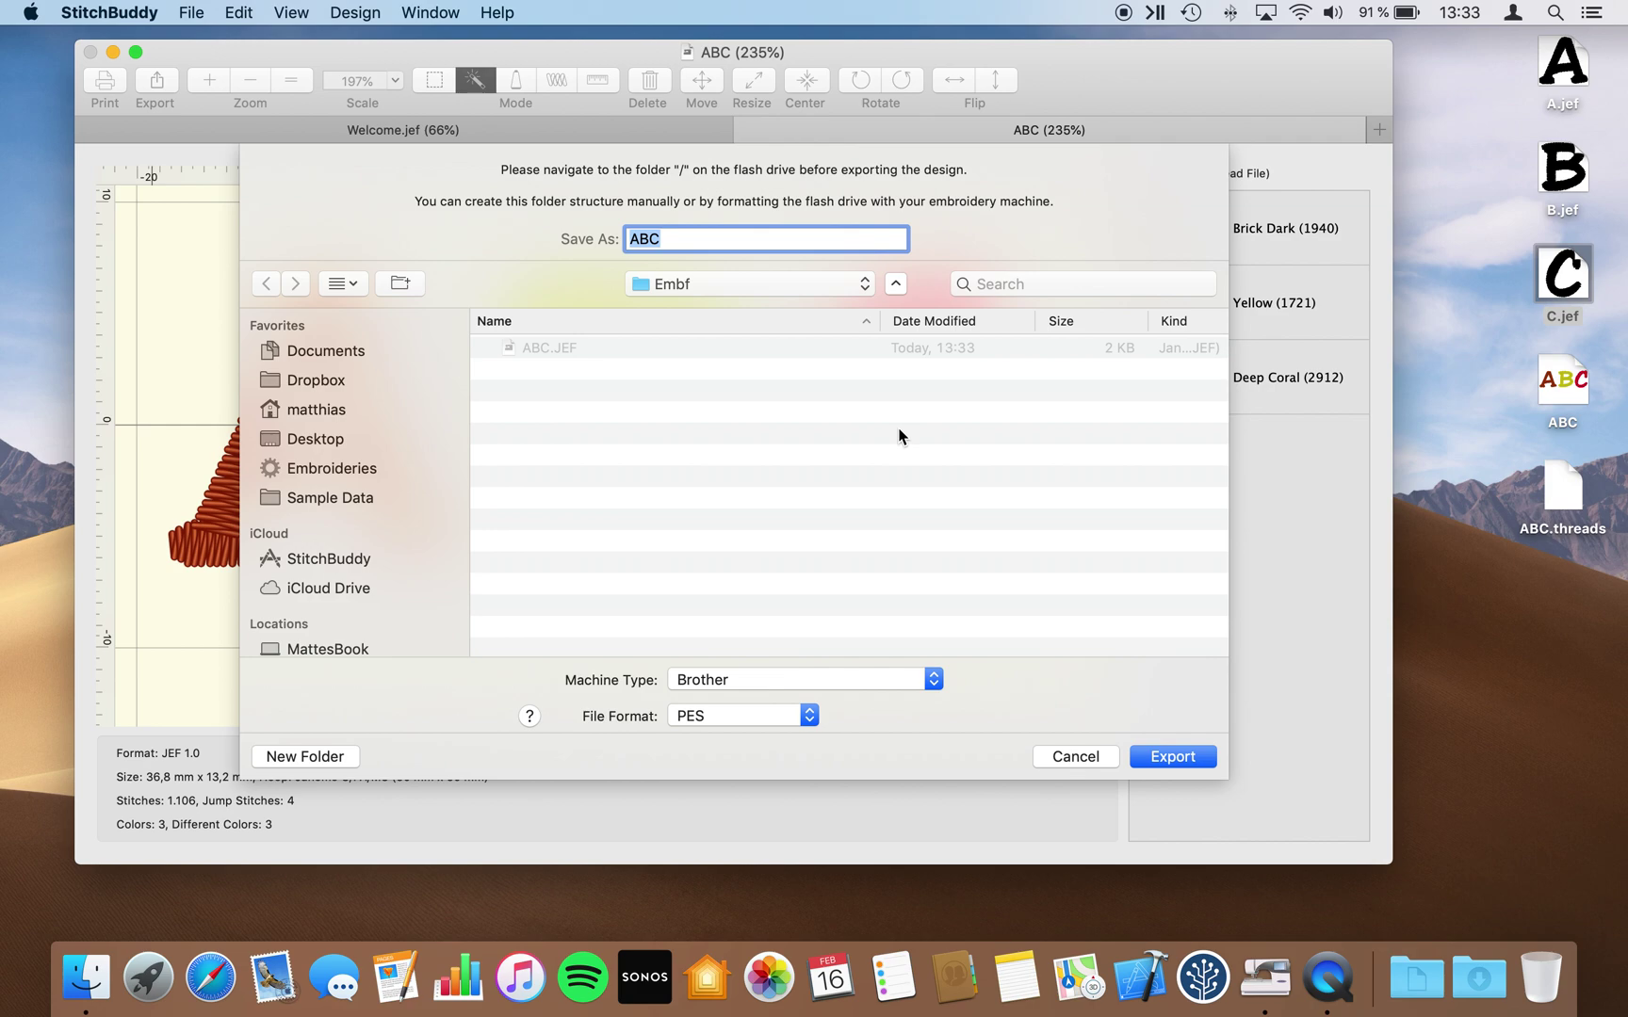
left_click(789, 284)
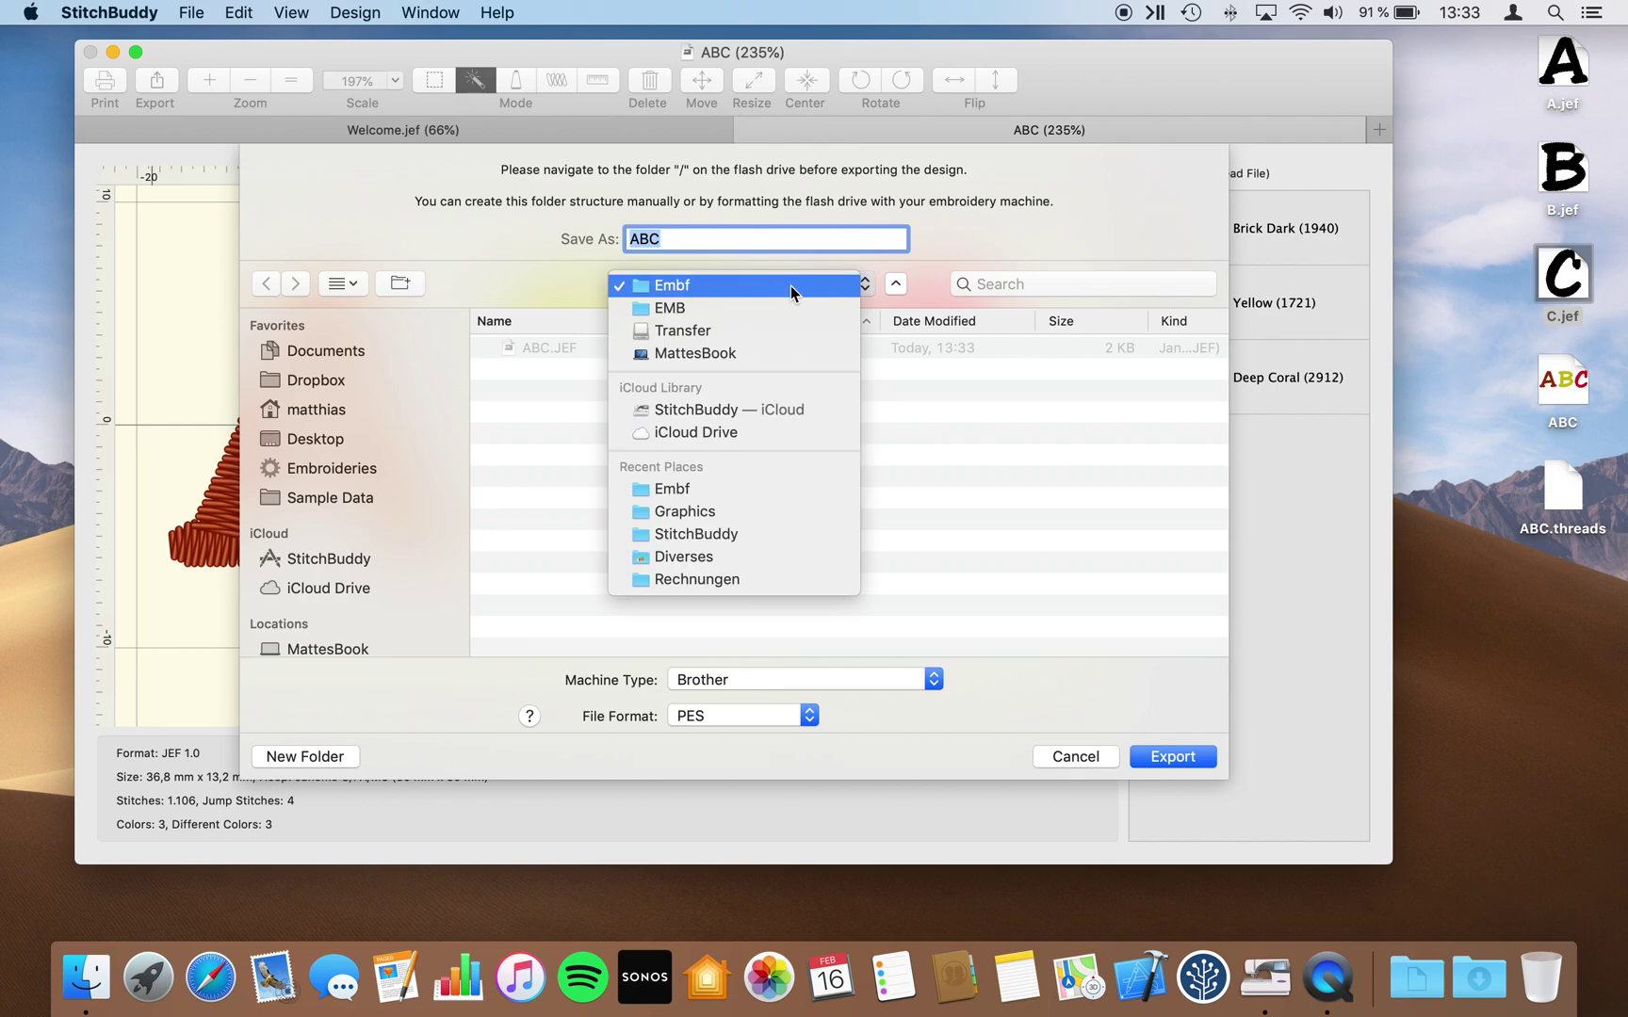
left_click(792, 335)
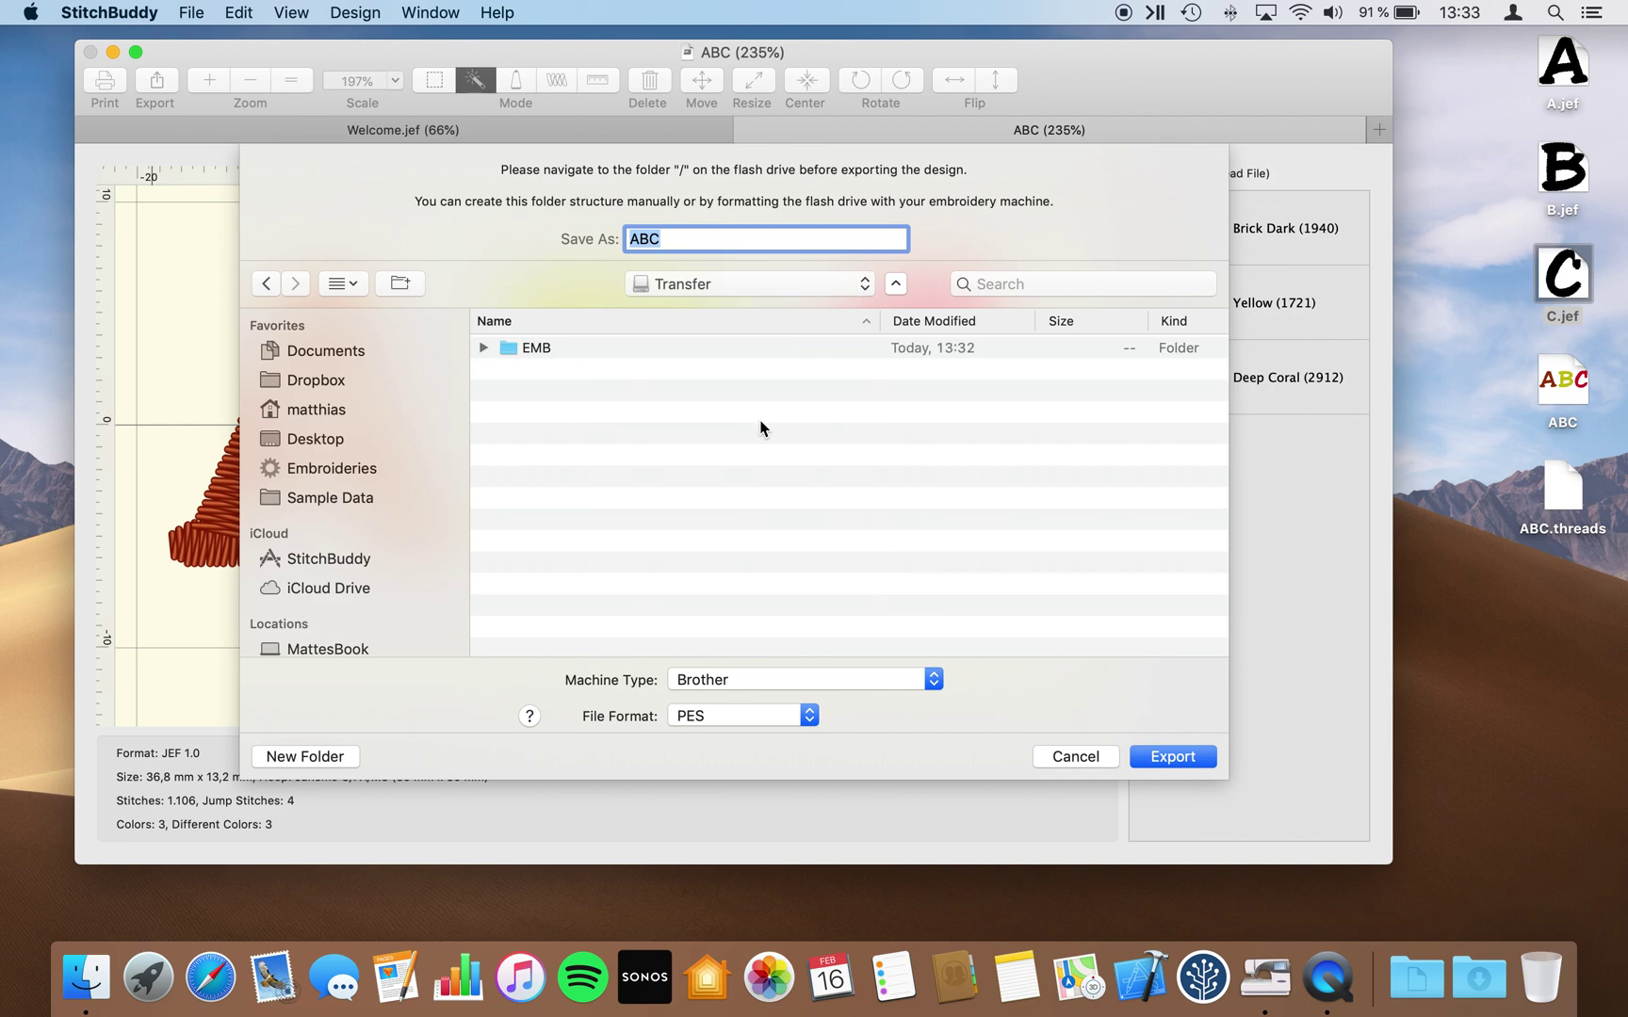
left_click(1184, 758)
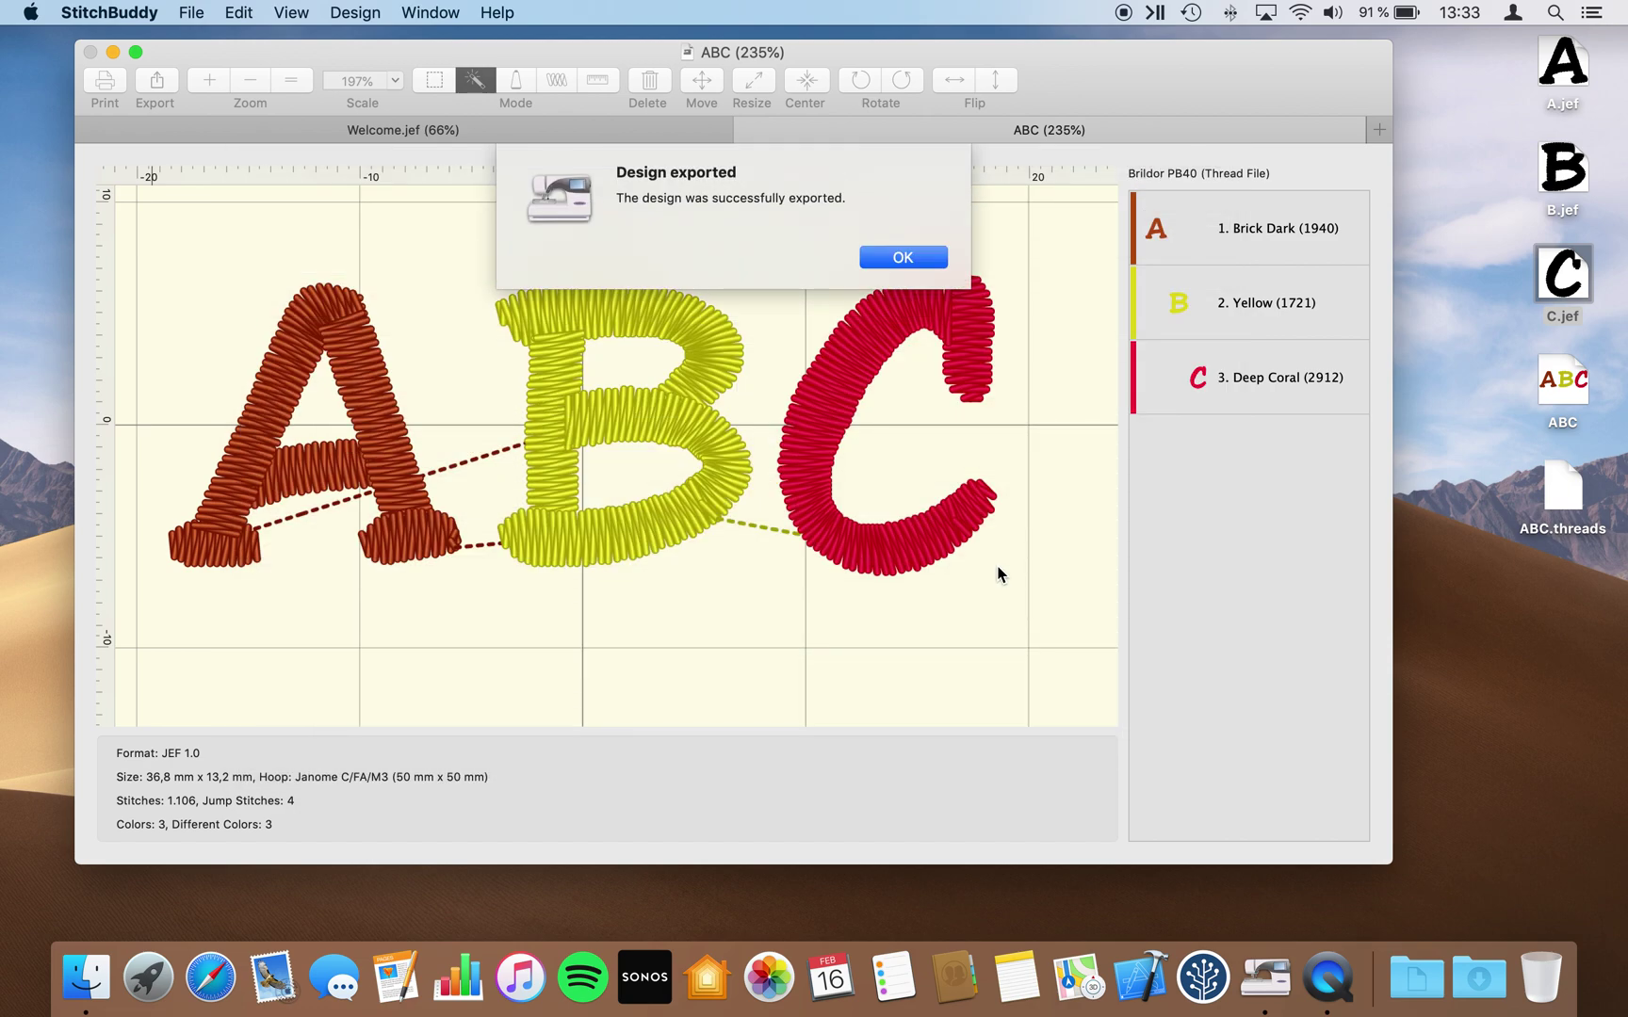
left_click(909, 259)
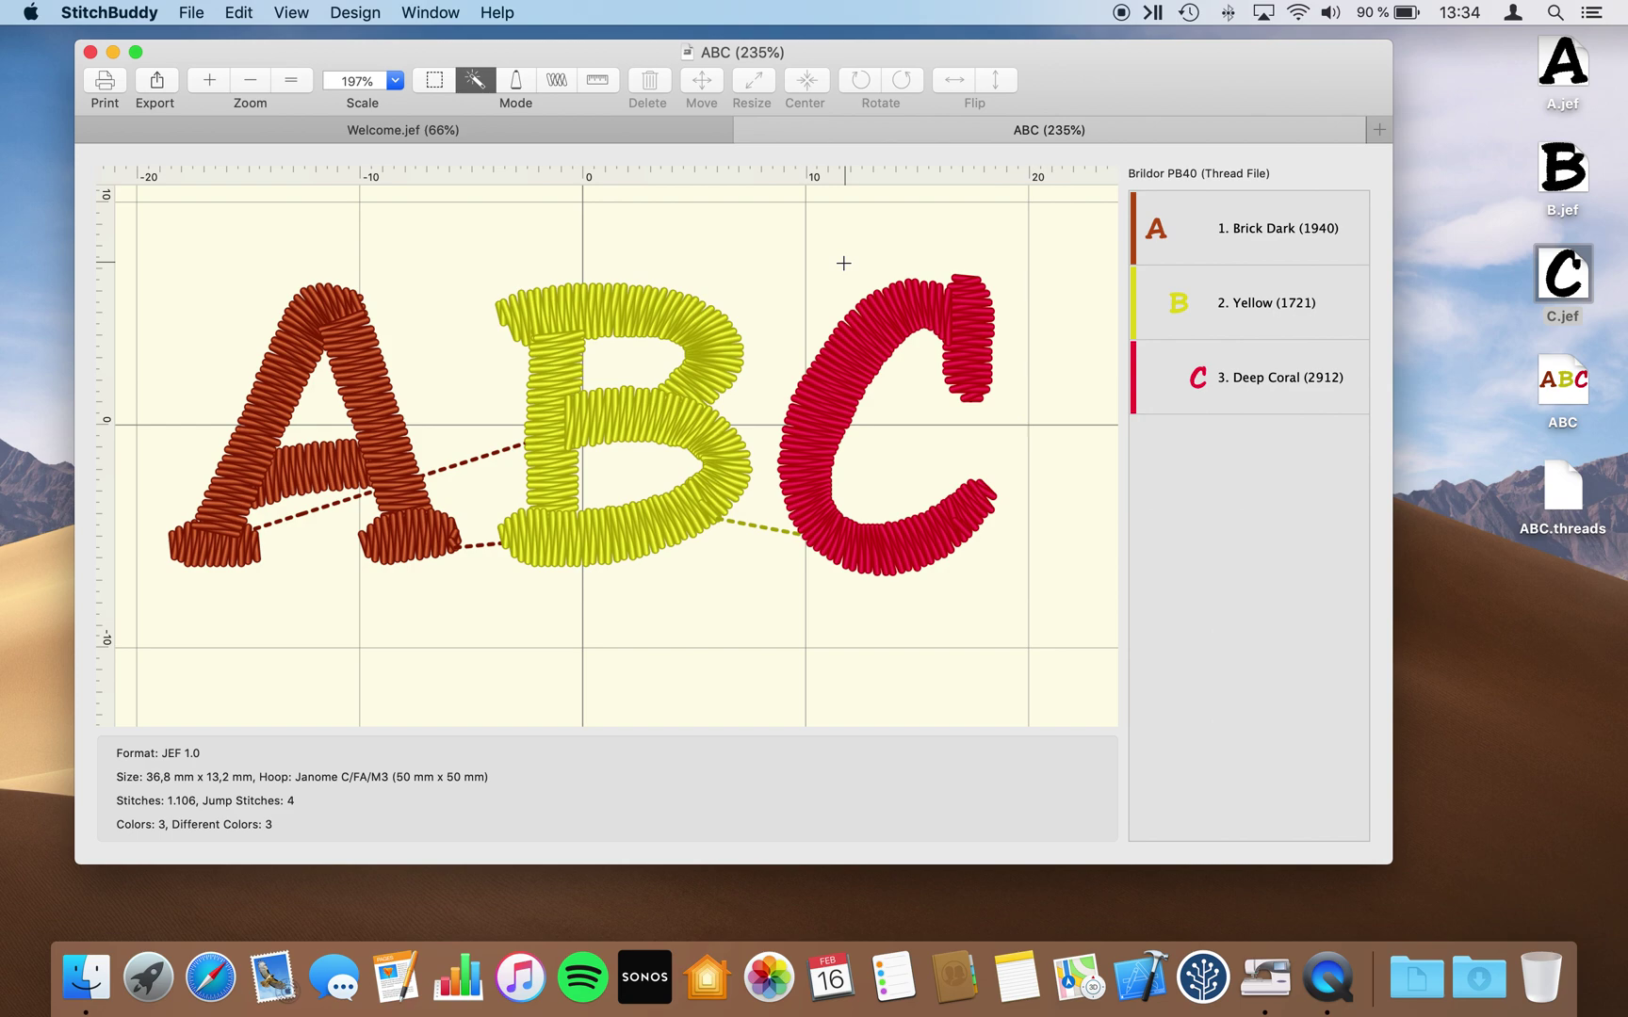
- Set the Mac's appearance to Dark in System Preferences > General and close the window
left_click(33, 11)
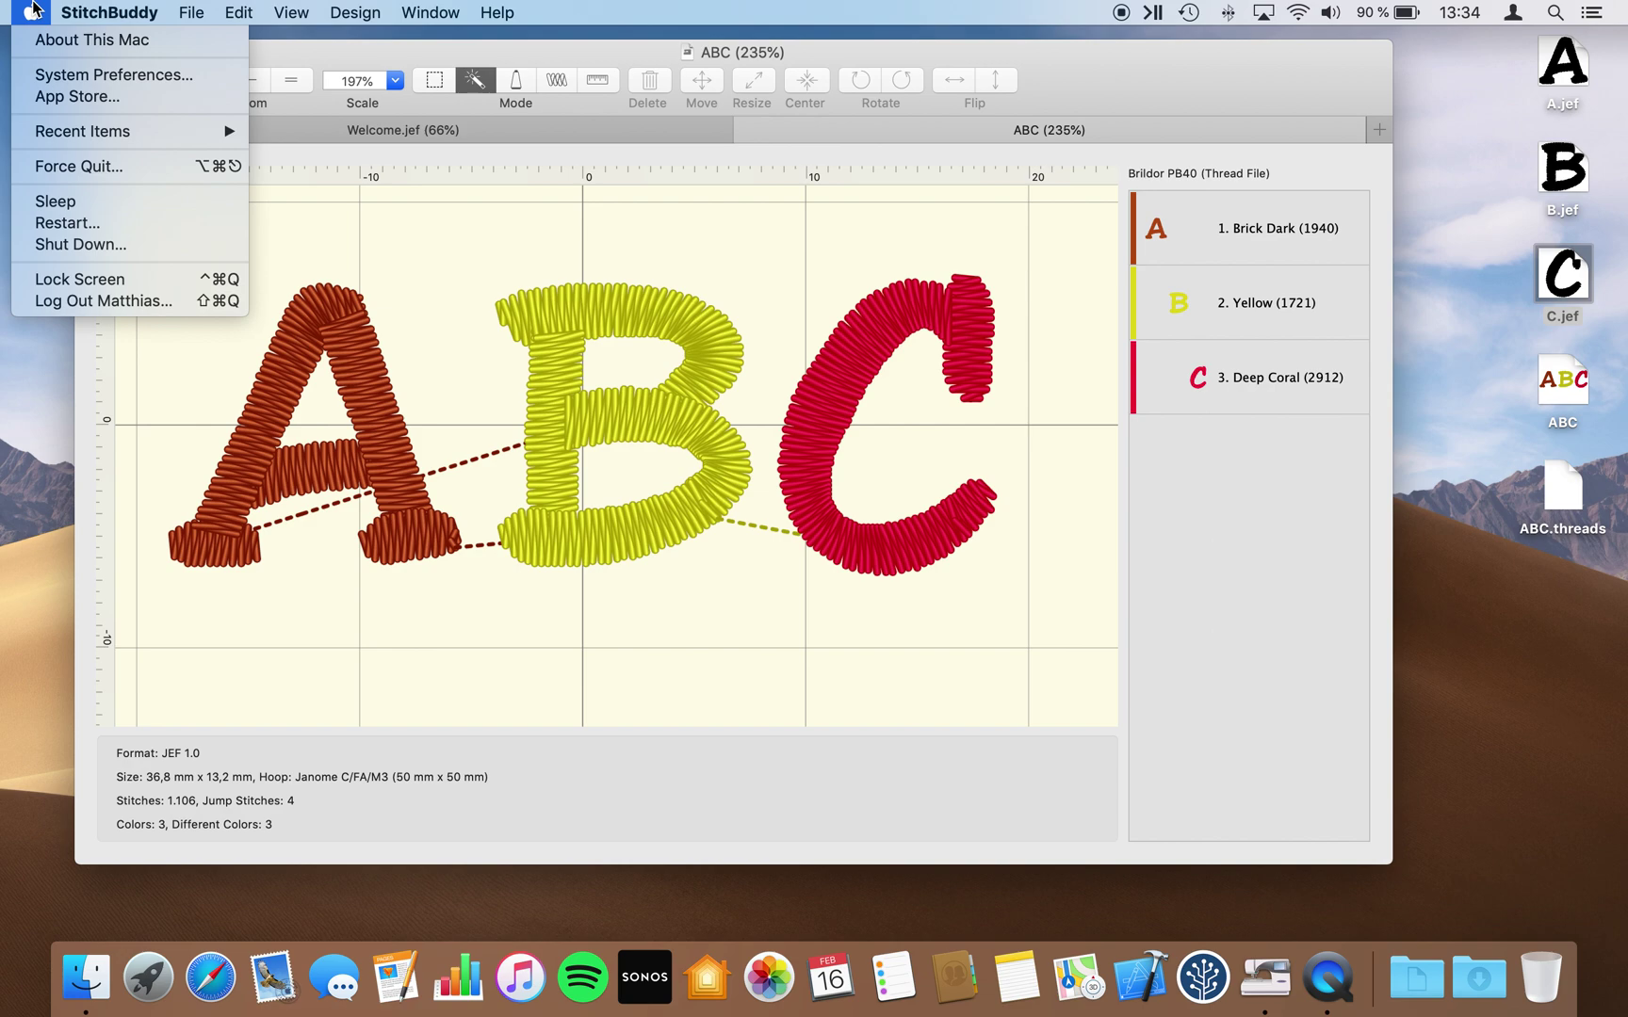
left_click(47, 77)
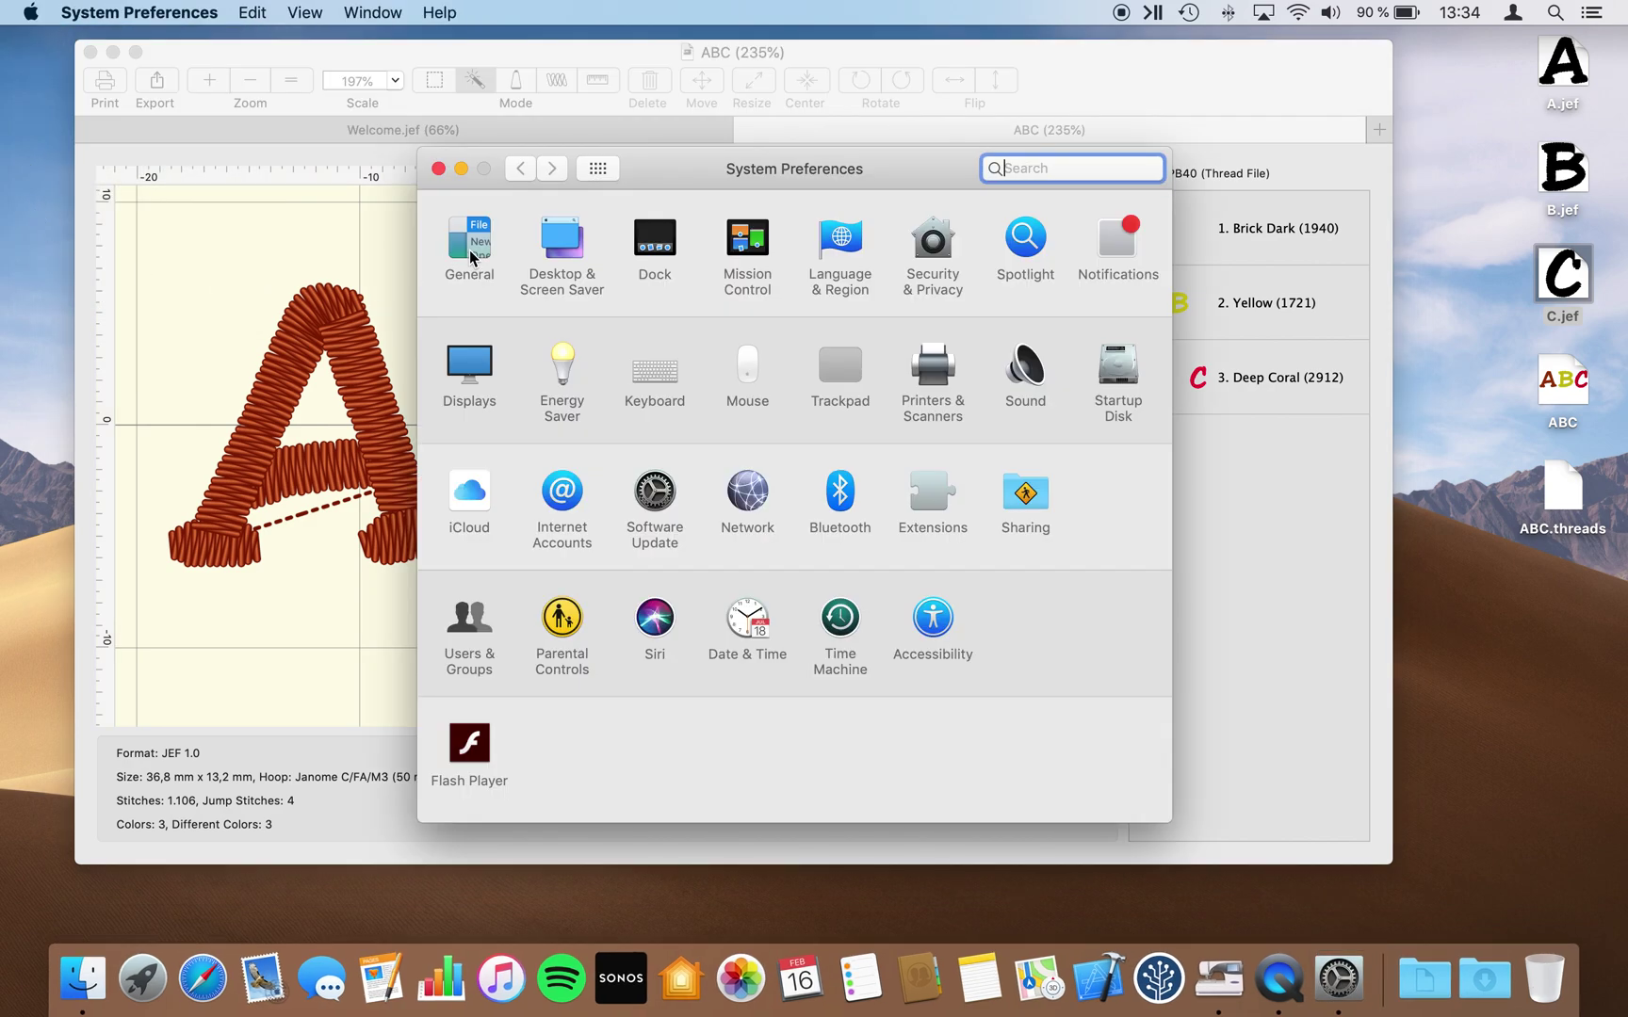
left_click(471, 252)
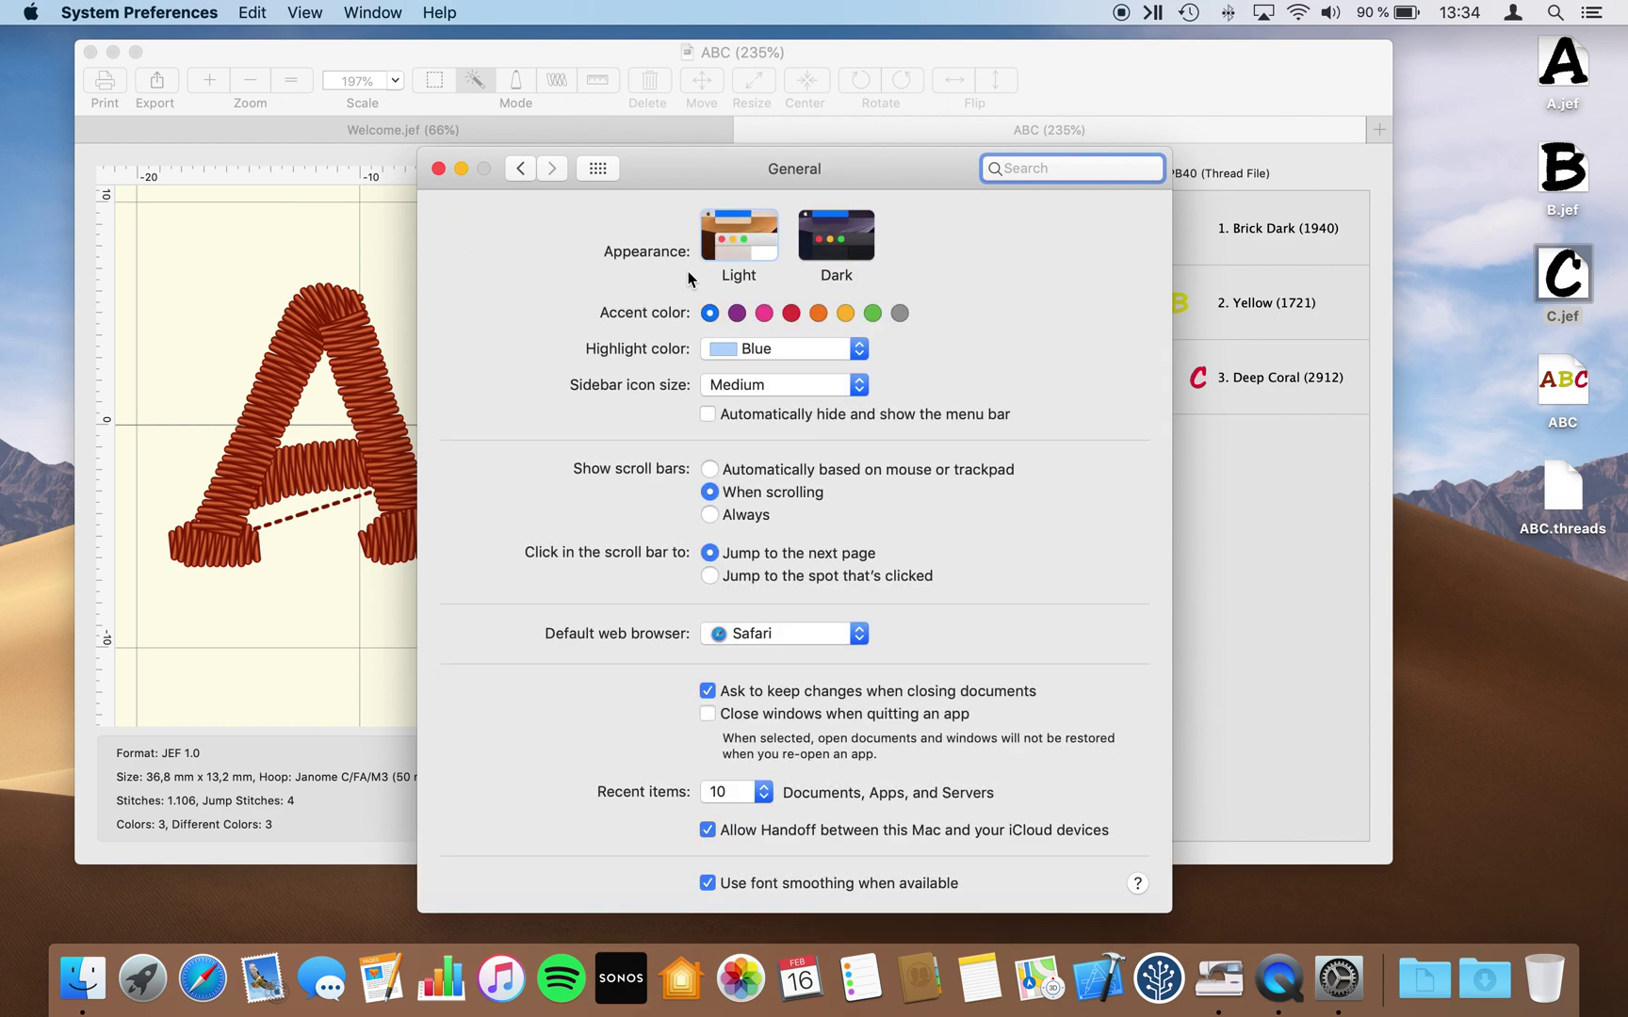
left_click(831, 238)
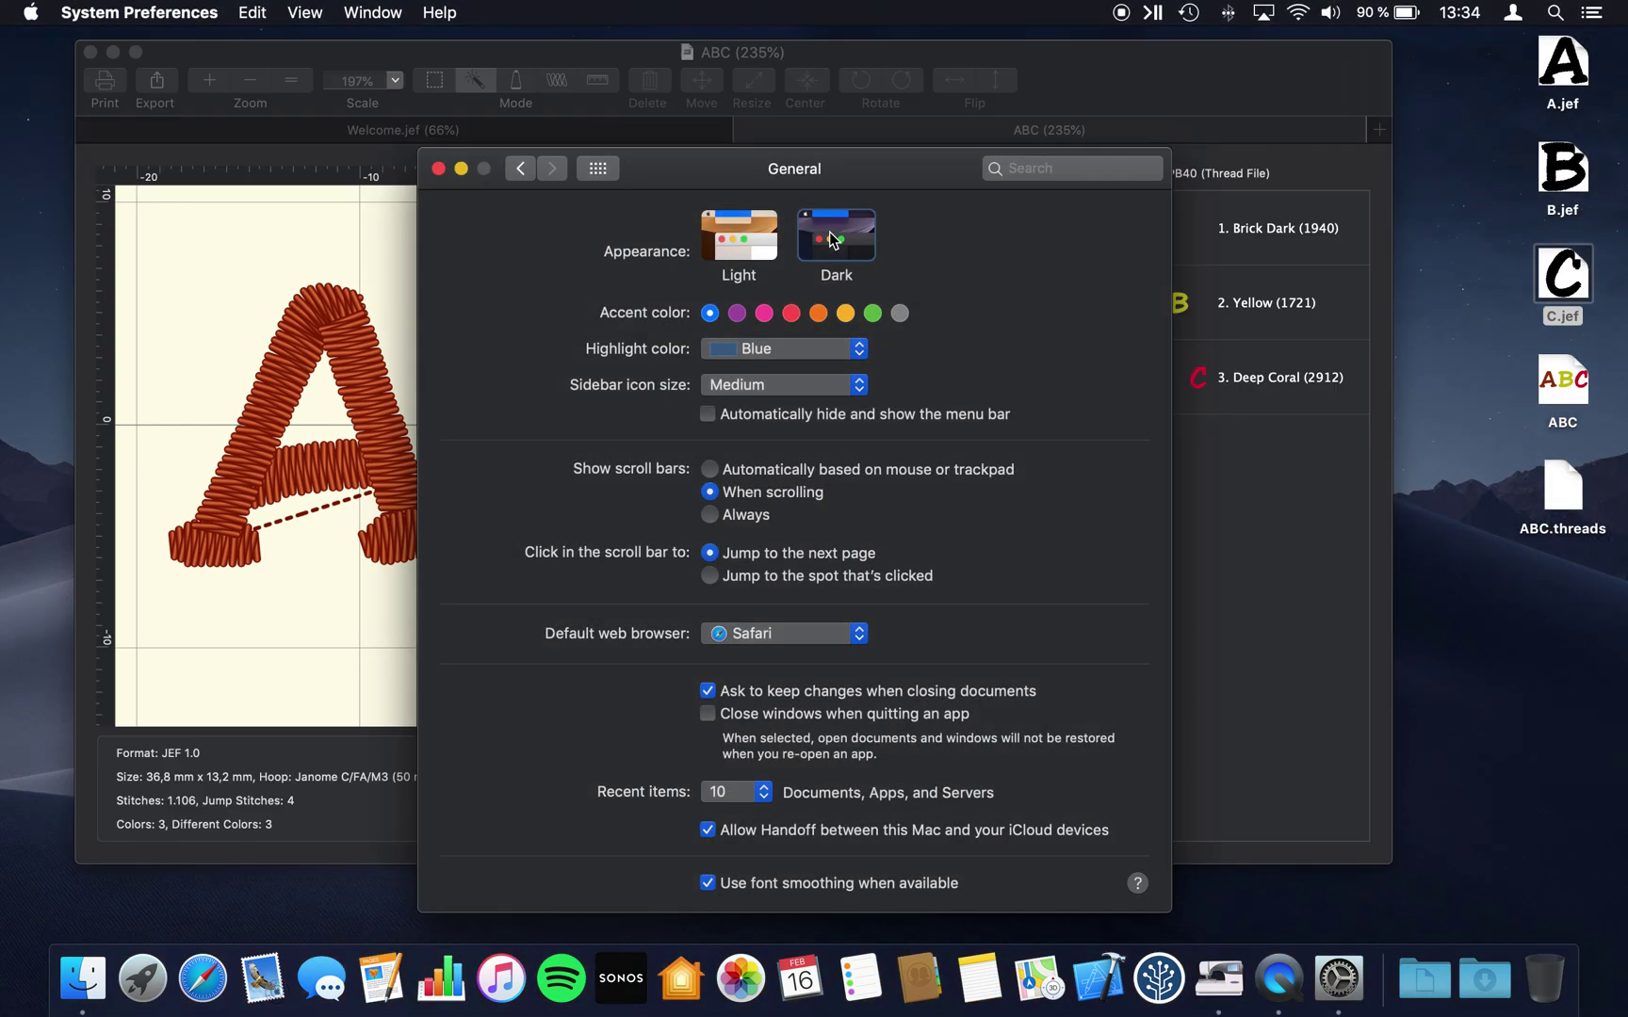
left_click(438, 168)
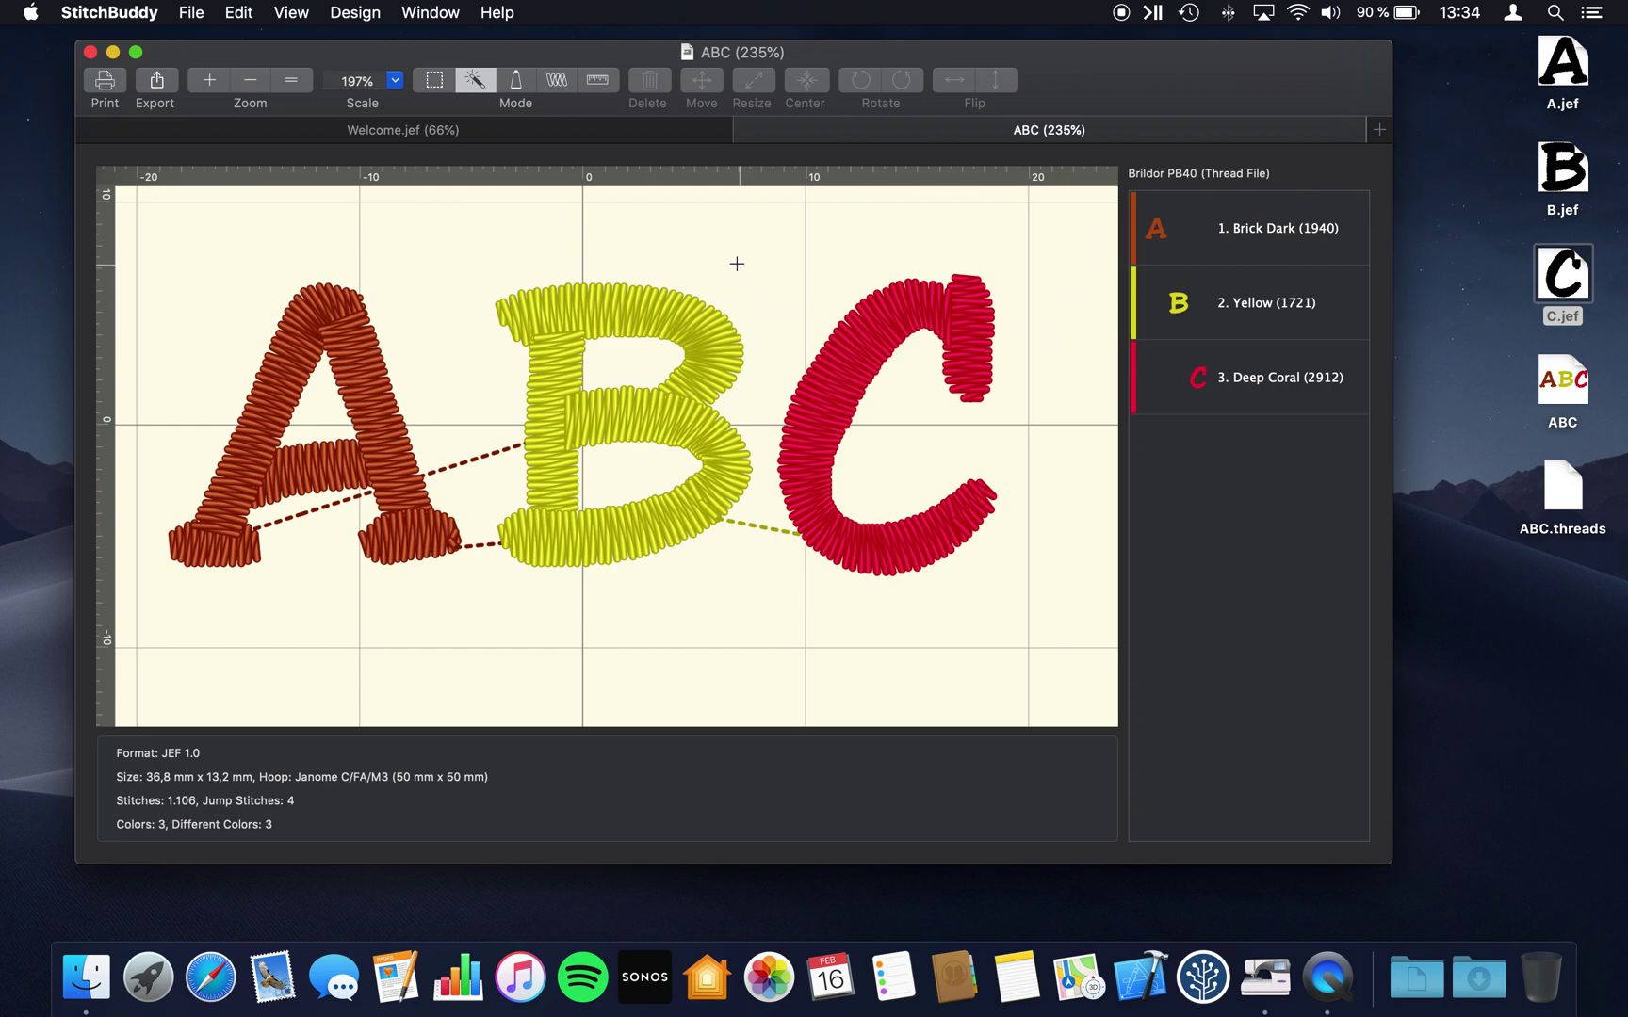
left_click(161, 87)
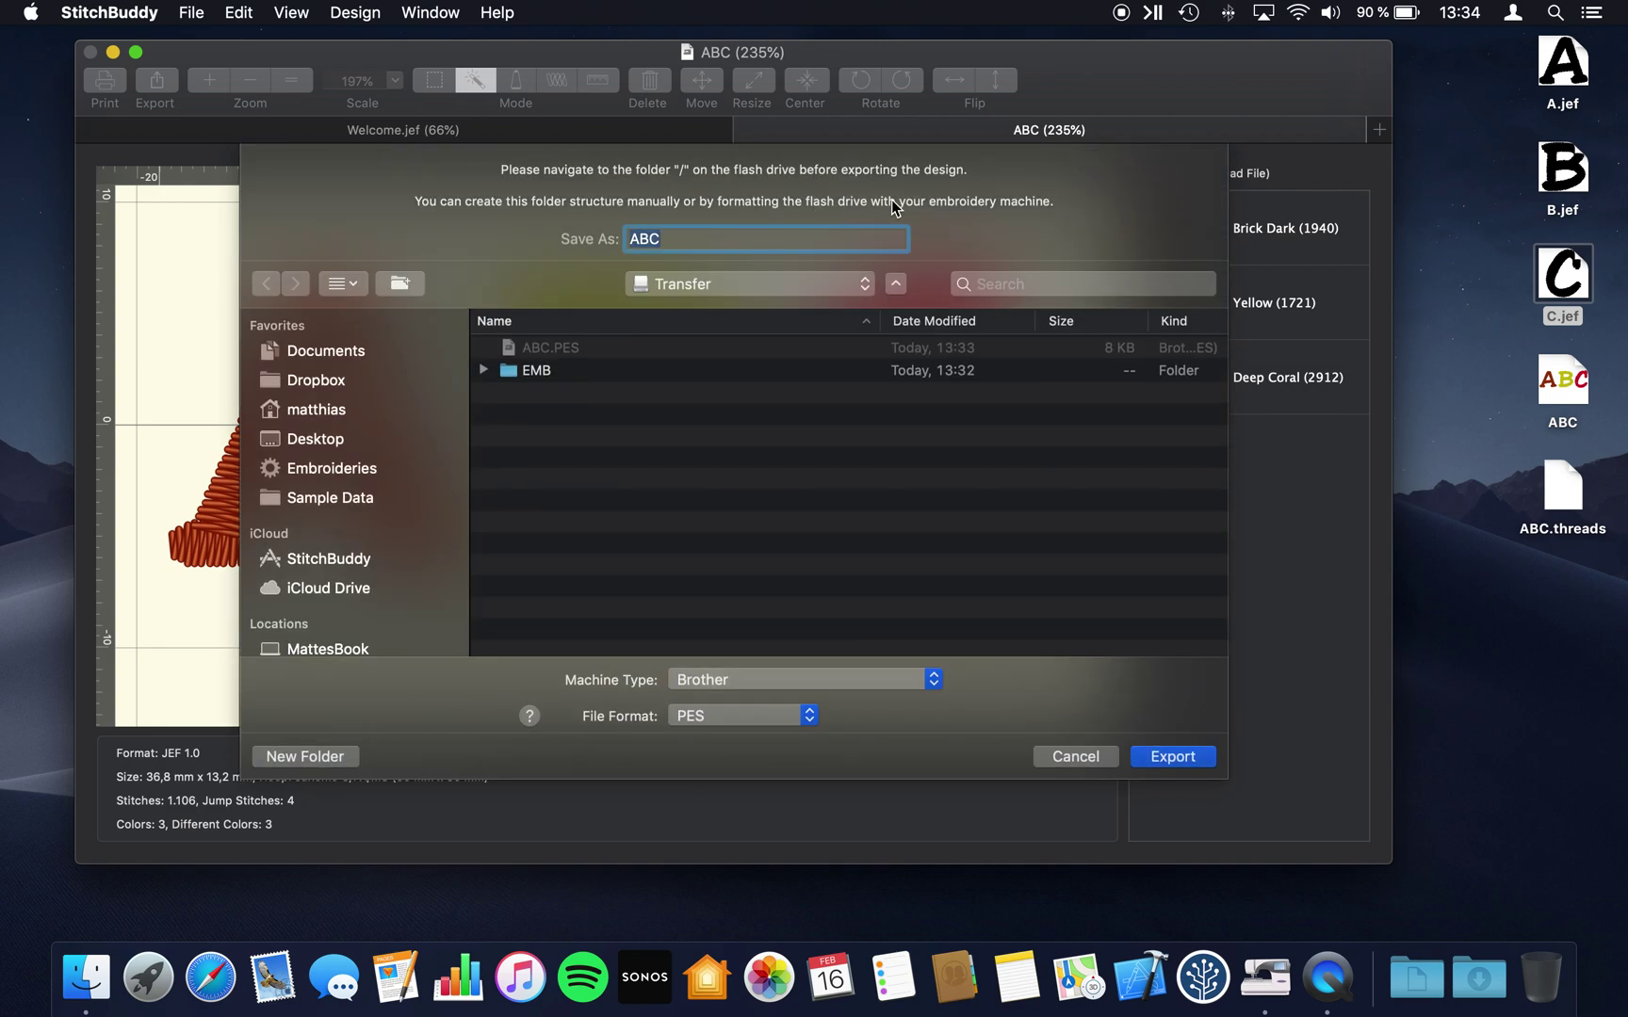
left_click(1092, 758)
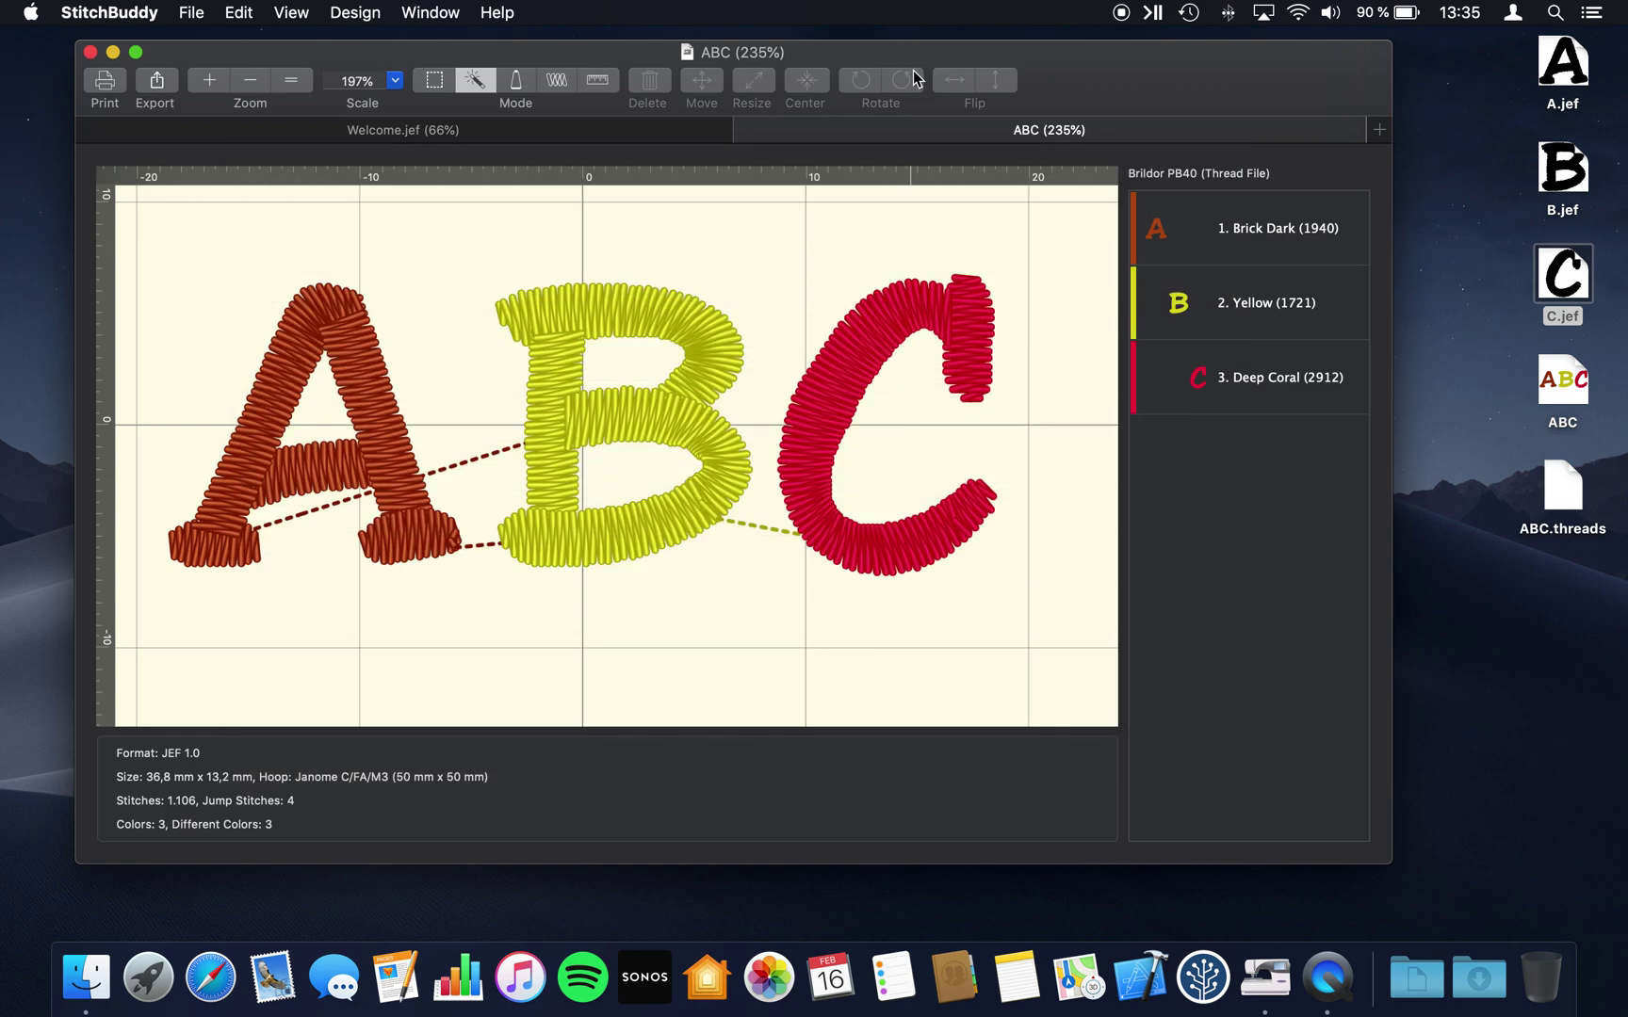